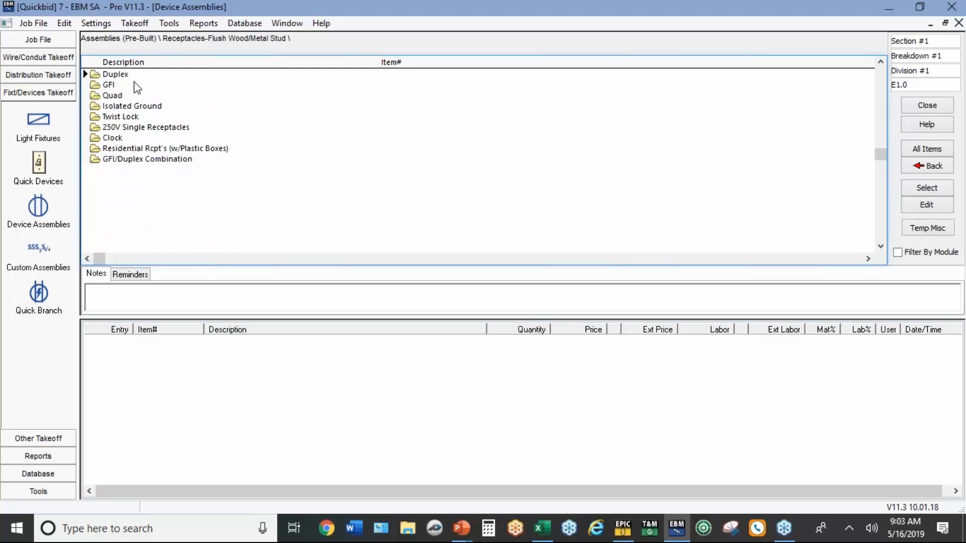
- Take off 25 of the 20A/Duplex/Spec Grade/Plastic Plate assembly from the flush wood/metal stud duplex receptacles
double_click(115, 75)
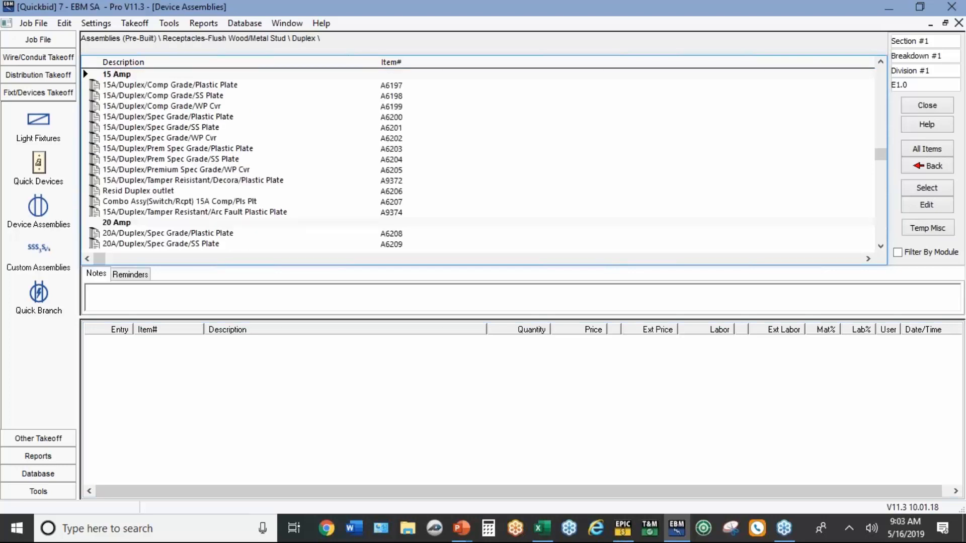
double_click(136, 236)
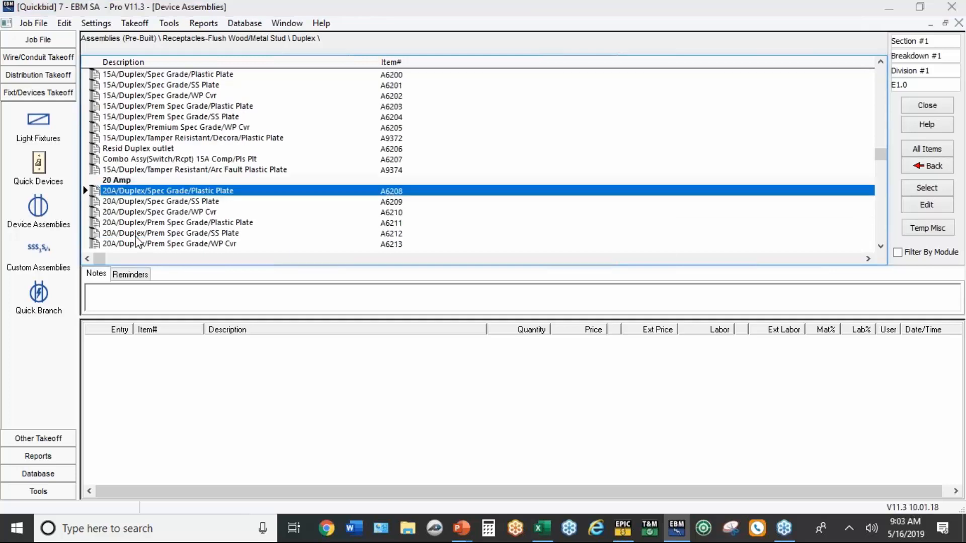
type("25")
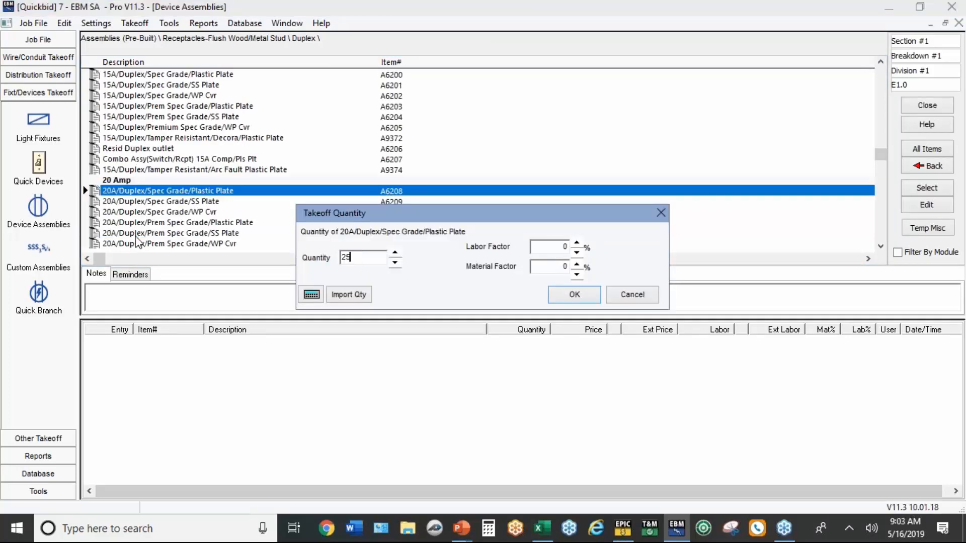
left_click(562, 296)
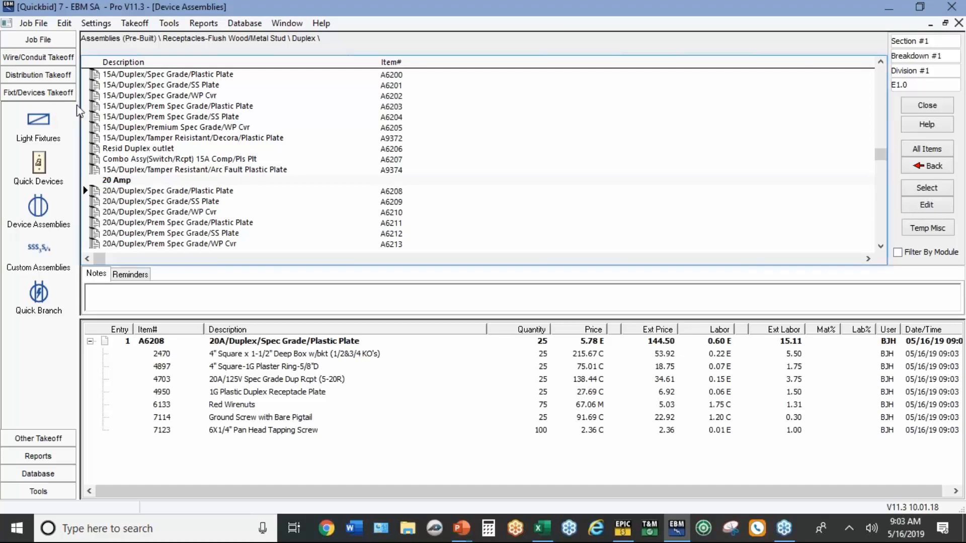
- Take off 500 feet of 12/2 Aluminum Clad MC Cable Solid in 25 runs using the cable takeoff
left_click(41, 60)
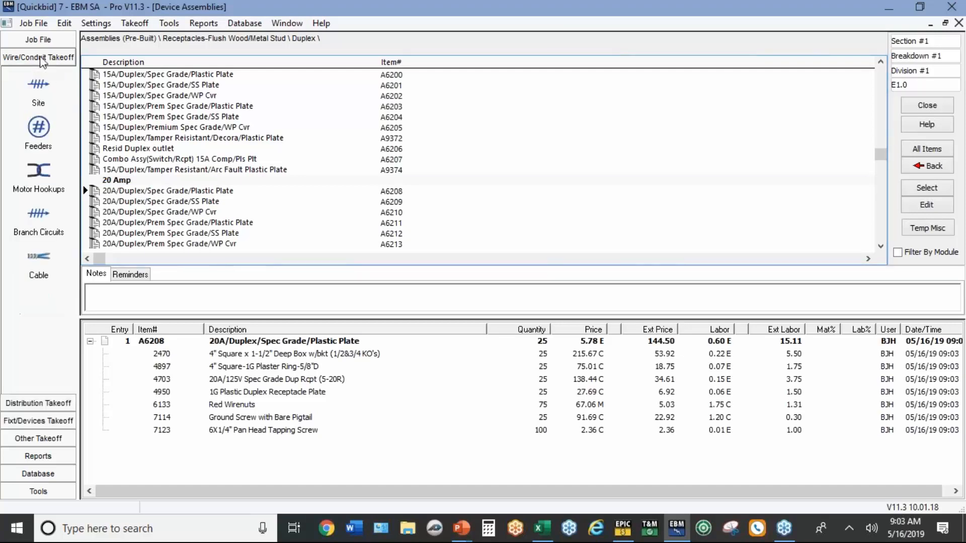
left_click(39, 256)
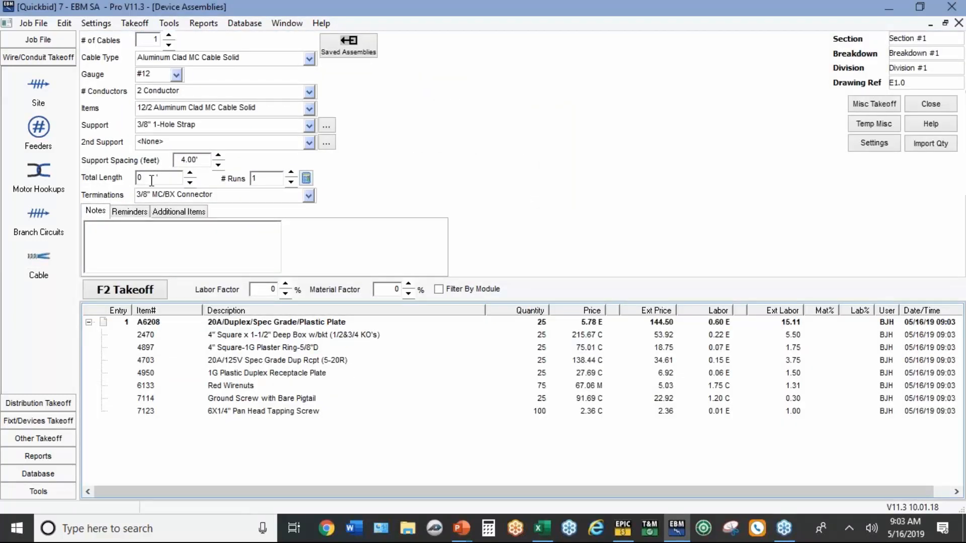
left_click(152, 179)
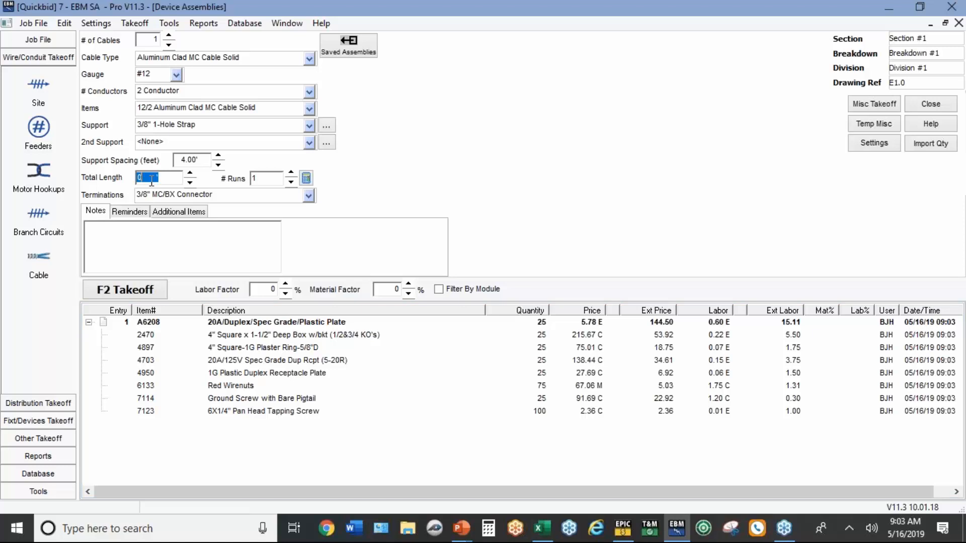
type("500")
key("Tab")
type("25")
left_click(132, 292)
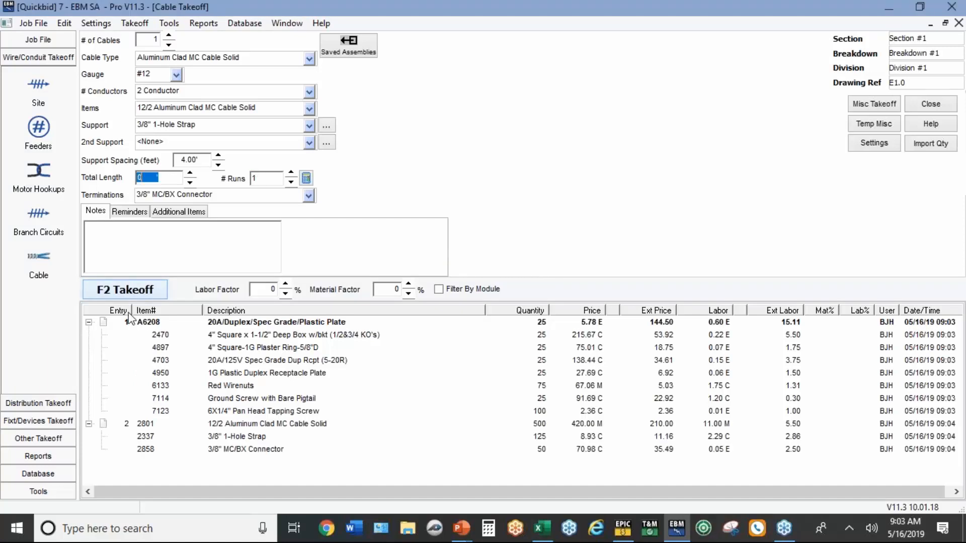
- Generate the job extension spreadsheet ordered by phase, using the Target price column and labor Column 2
left_click(35, 458)
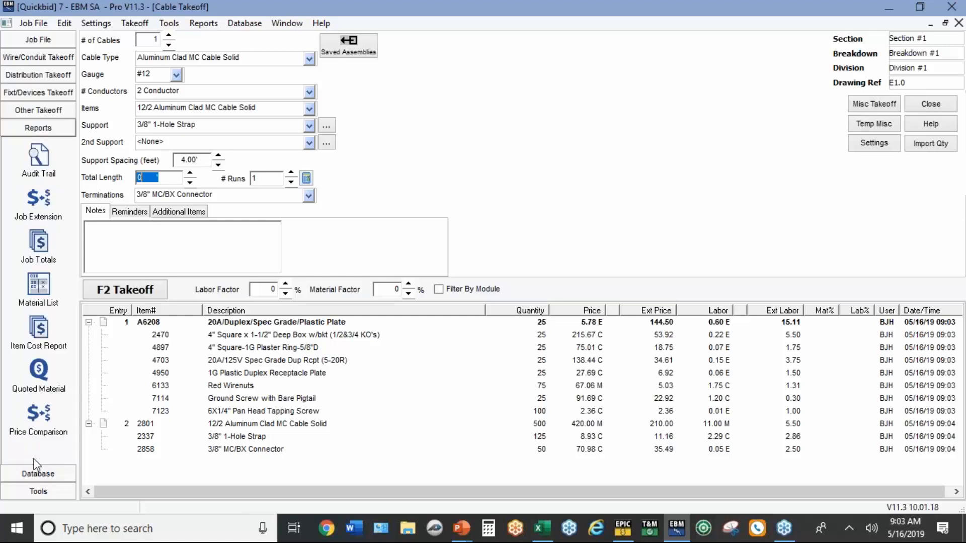
left_click(48, 213)
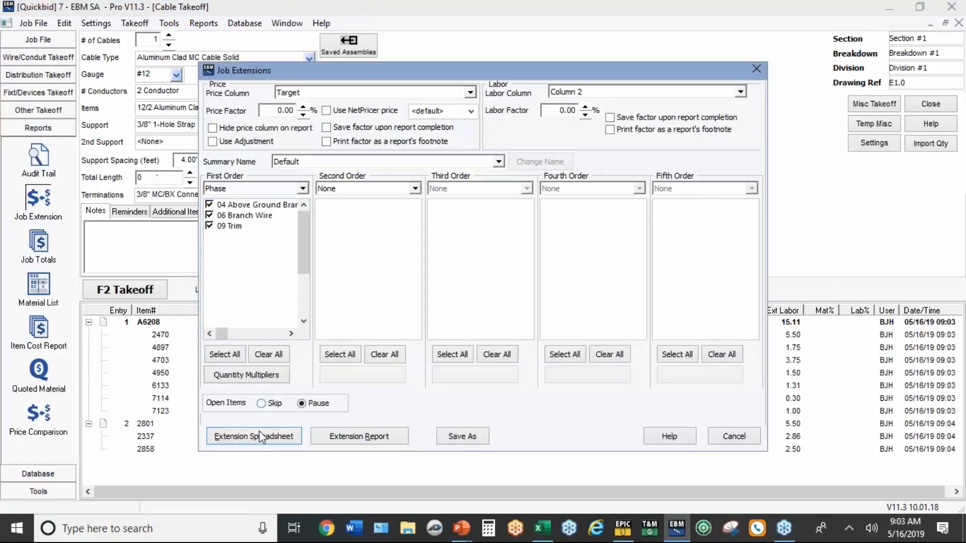
left_click(260, 438)
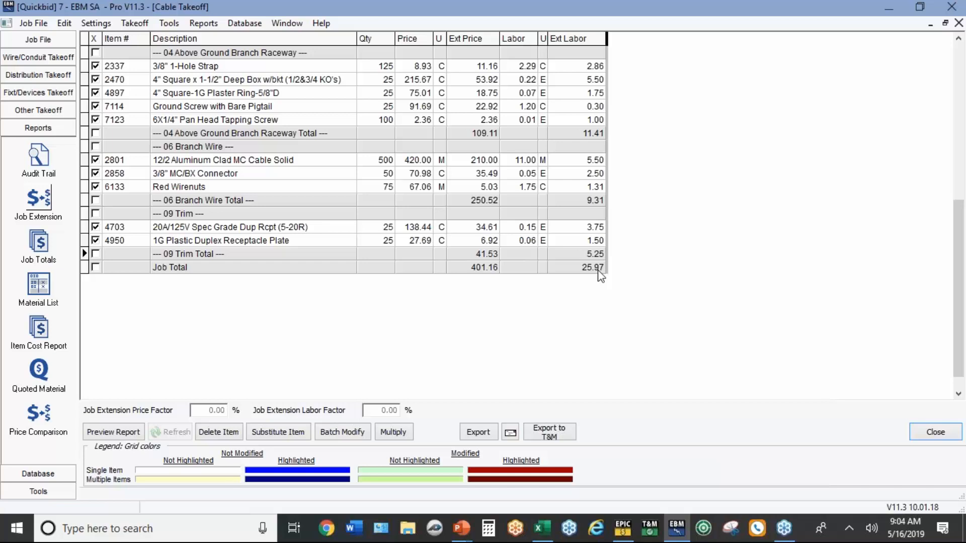
- In the job totals, set overhead to 15% and profit to 10%, both as a percentage of the entire job
left_click(42, 245)
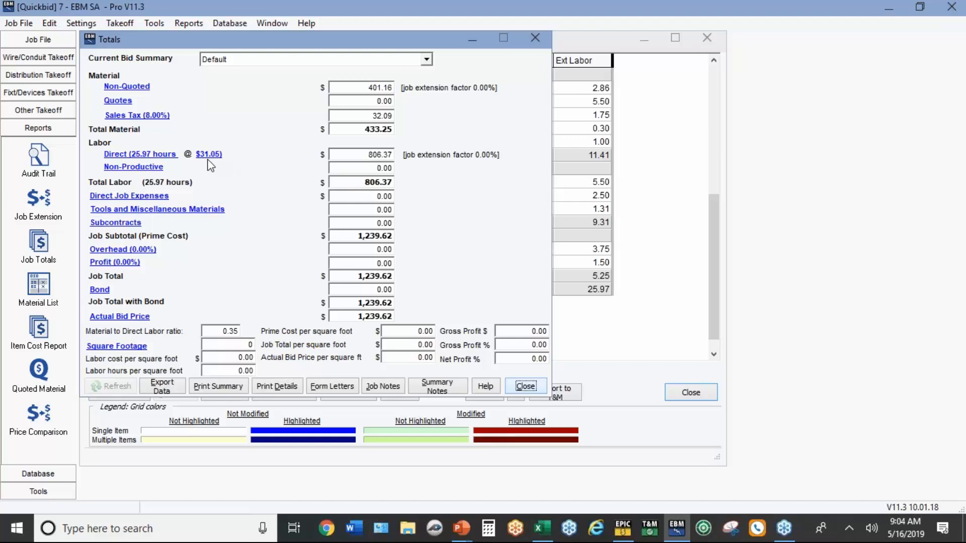
left_click(142, 250)
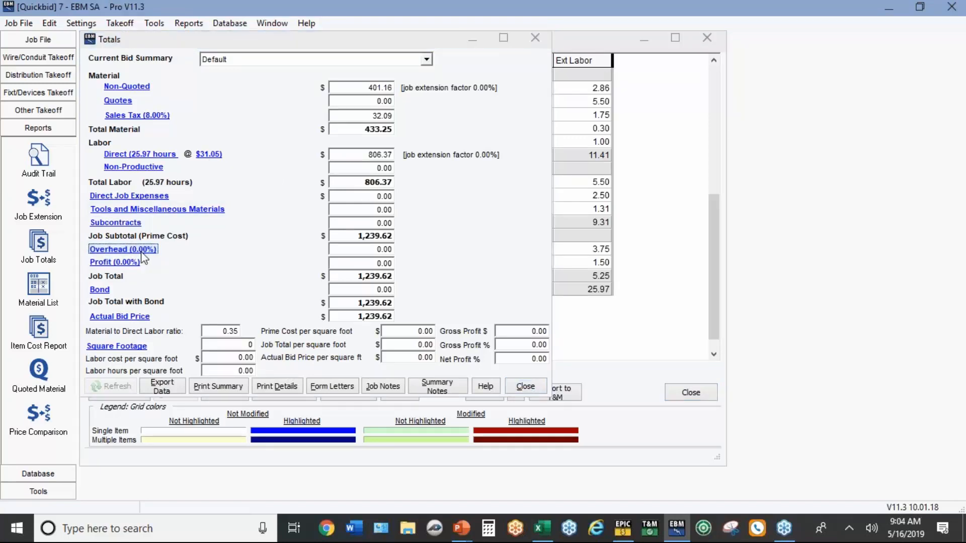
type("15")
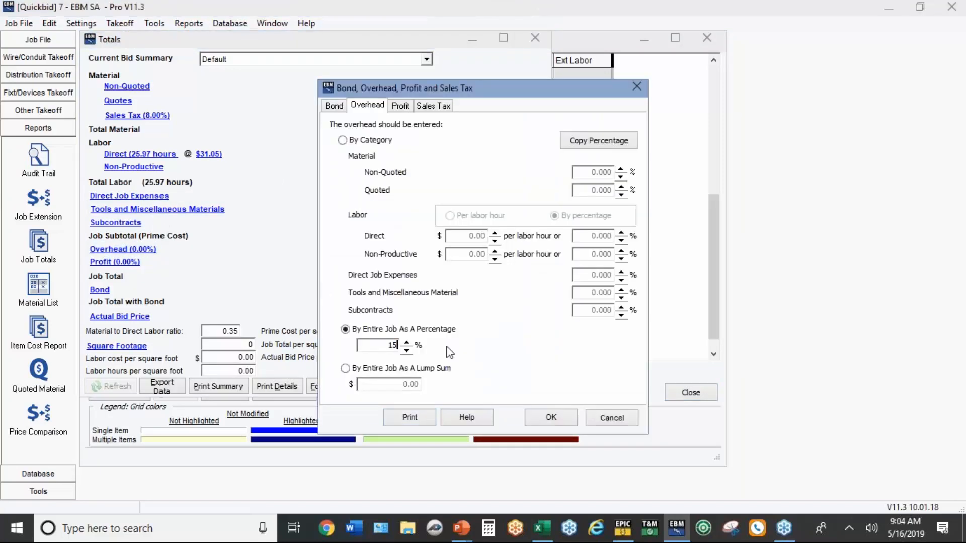
left_click(538, 418)
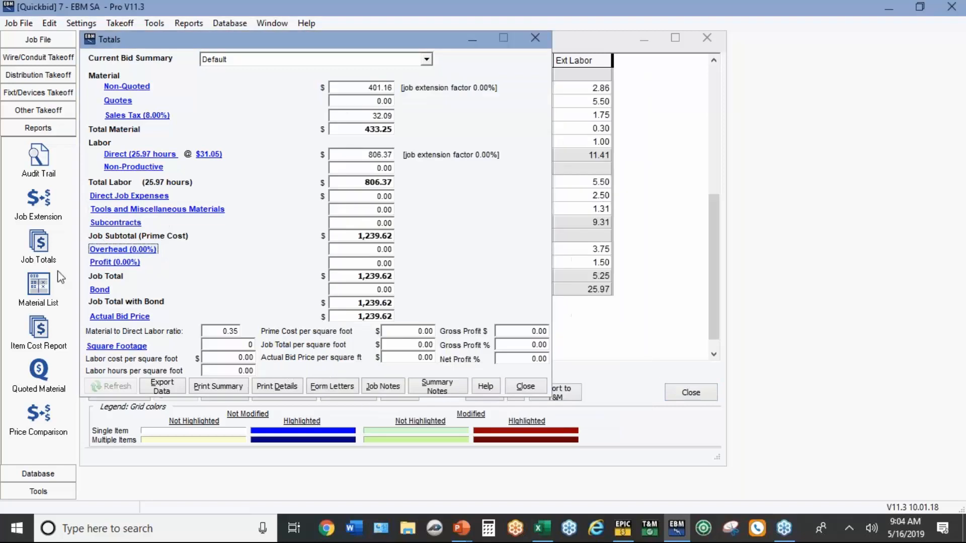
left_click(106, 264)
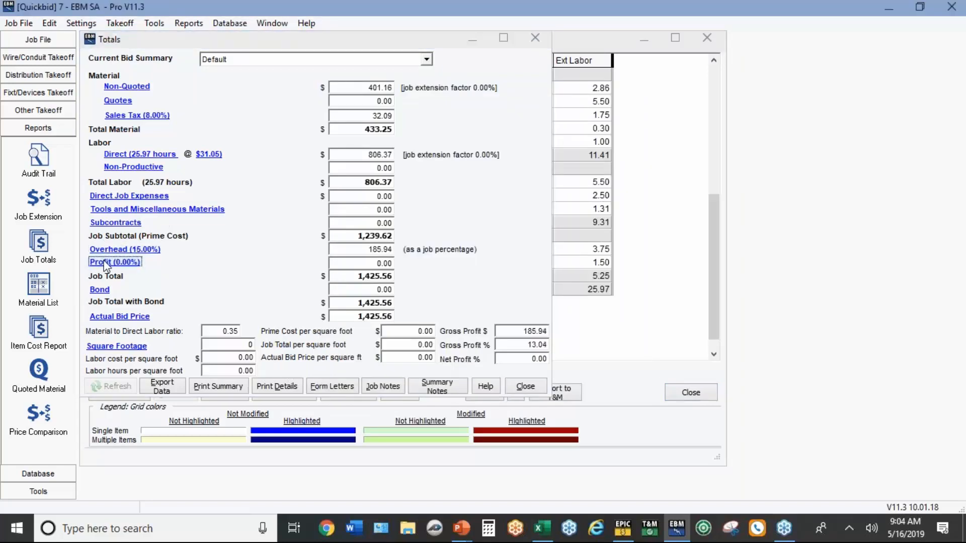
type("10")
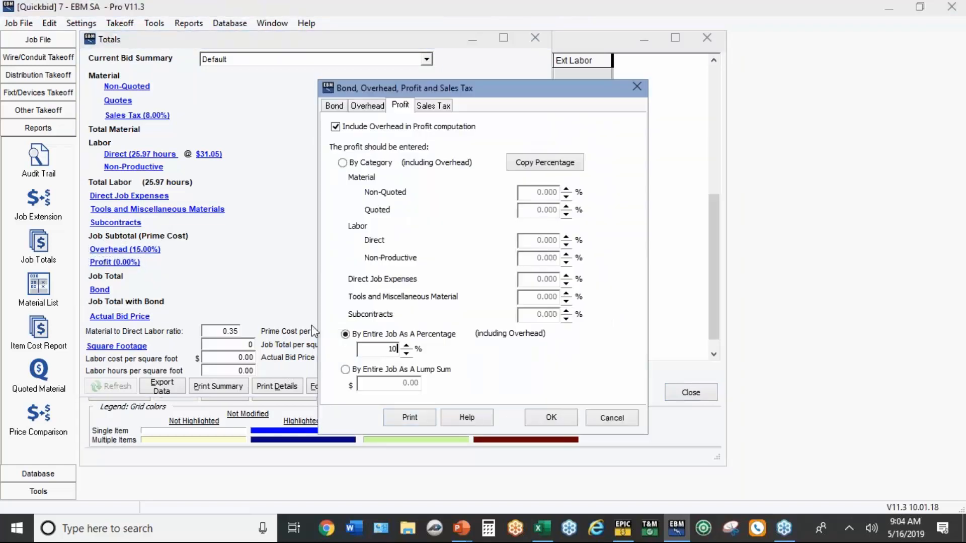
left_click(558, 420)
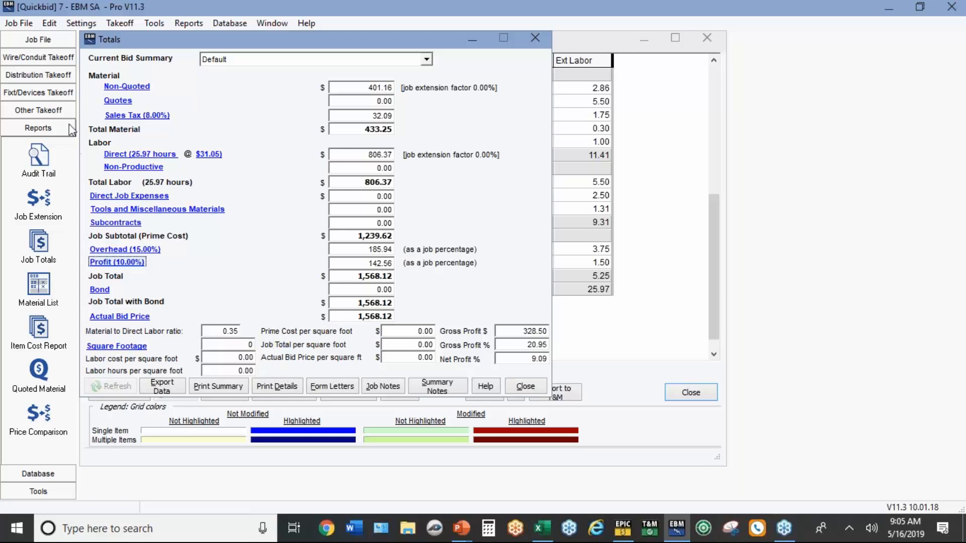
- Turn off the Pro User option for the first listed administrator account in User Maintenance, and exit the program
left_click(44, 39)
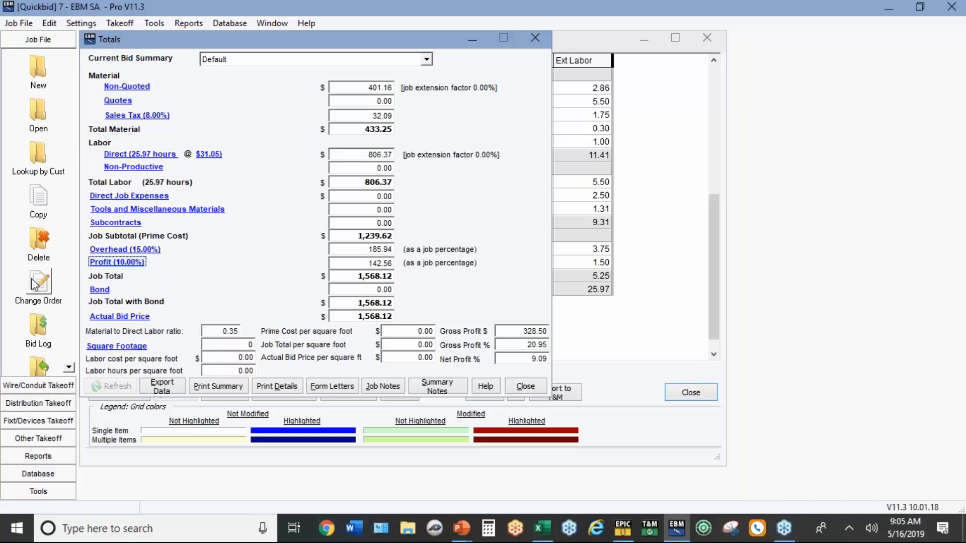
left_click(79, 27)
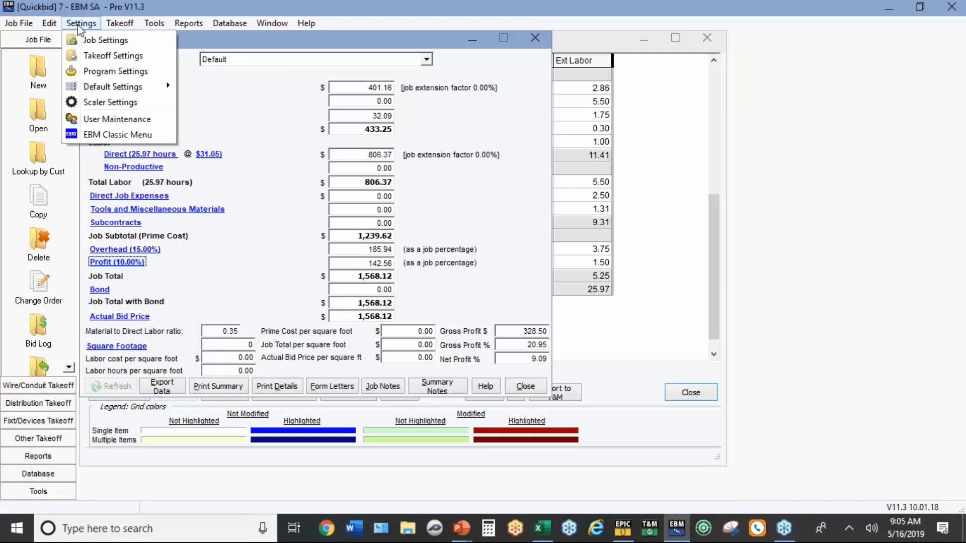
left_click(139, 121)
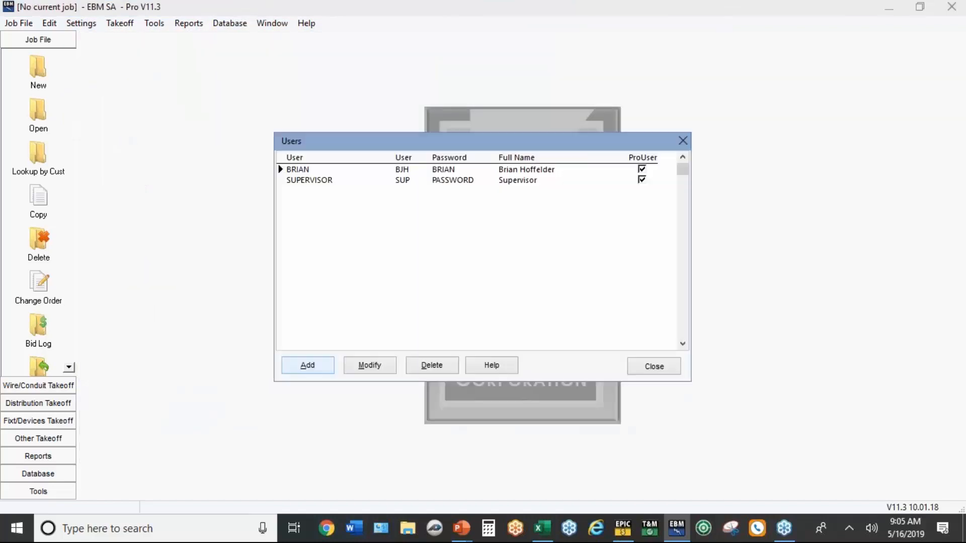
left_click(329, 174)
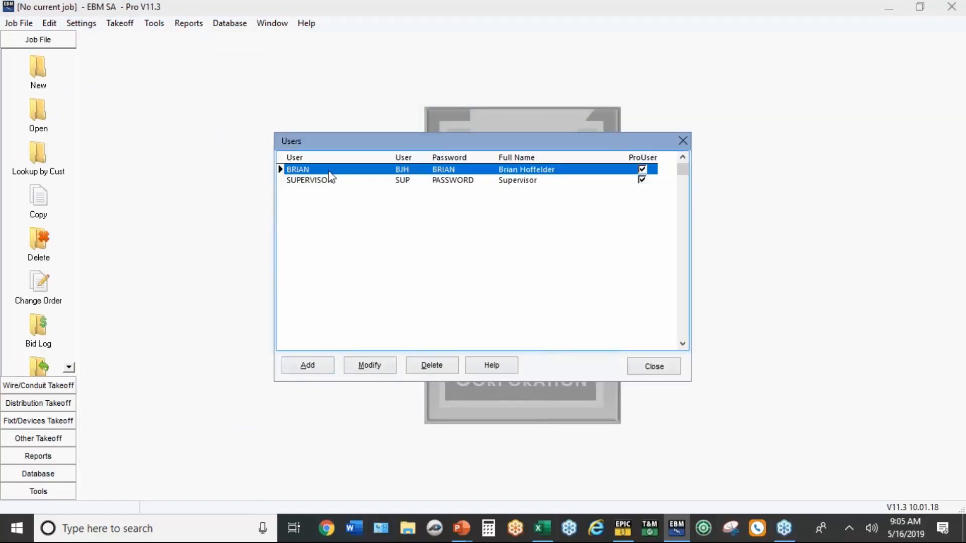
left_click(370, 365)
left_click(399, 257)
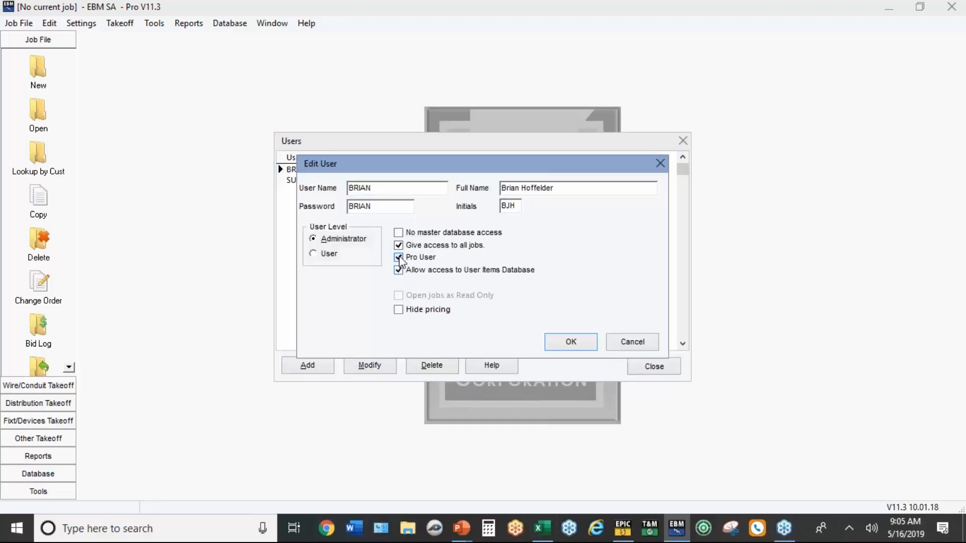
left_click(596, 342)
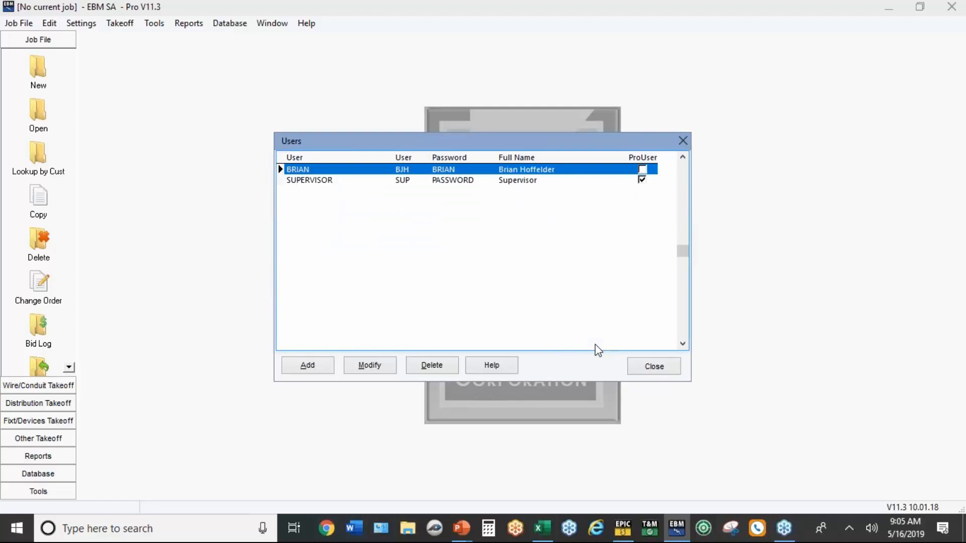
left_click(641, 369)
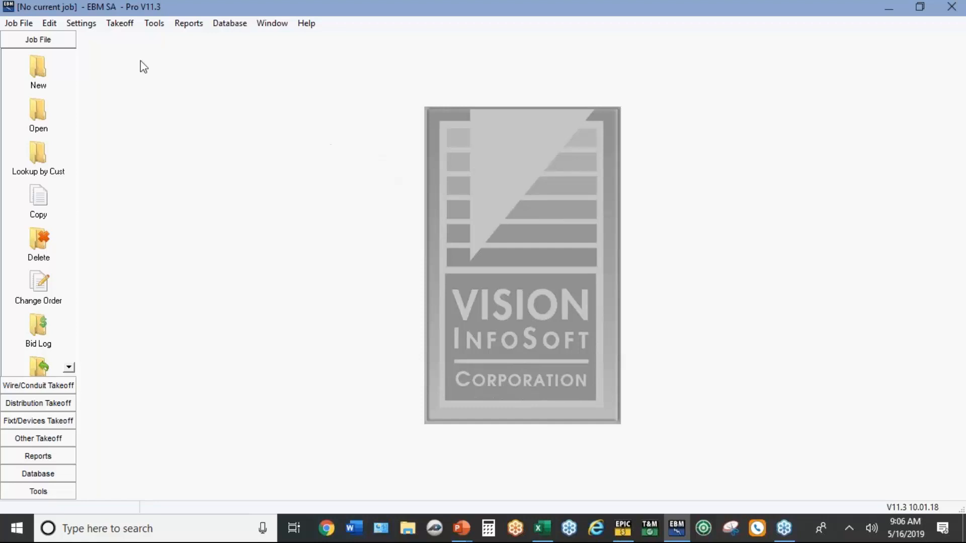
left_click(957, 8)
left_click(474, 296)
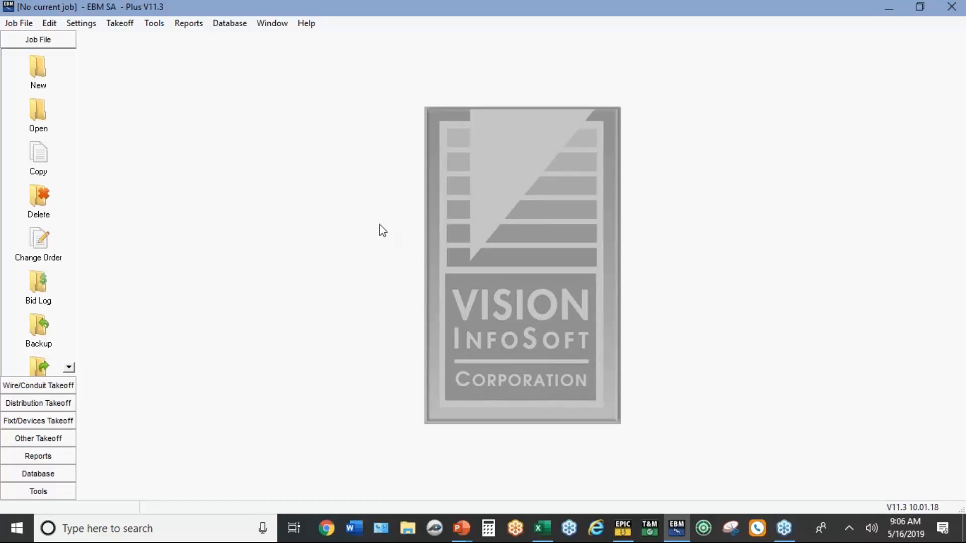
- Review the company name, address and logo details in the program settings and close them
left_click(93, 25)
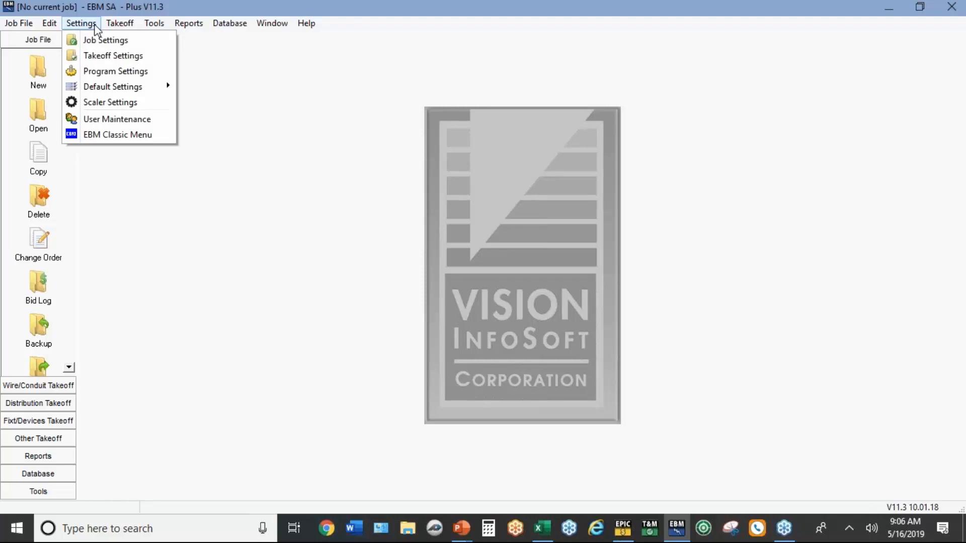
left_click(107, 72)
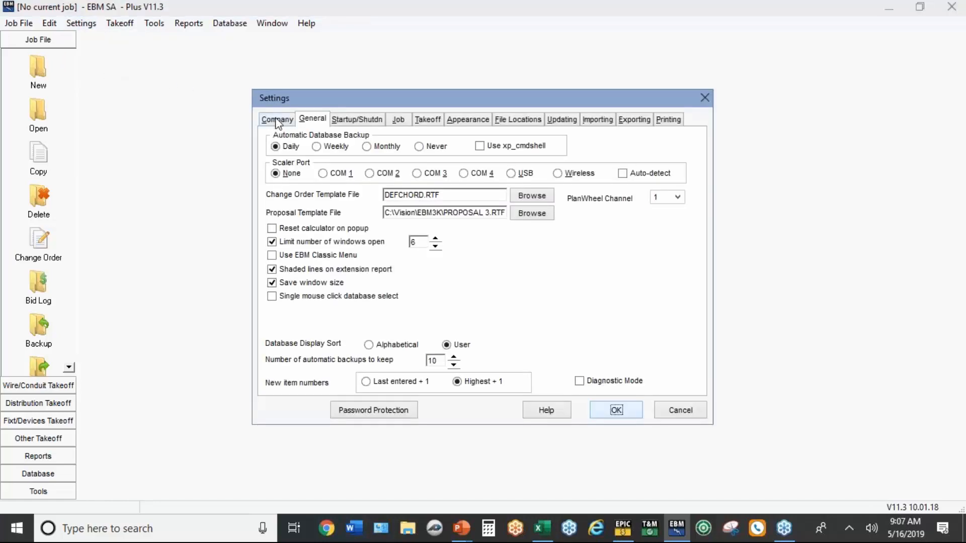
left_click(277, 121)
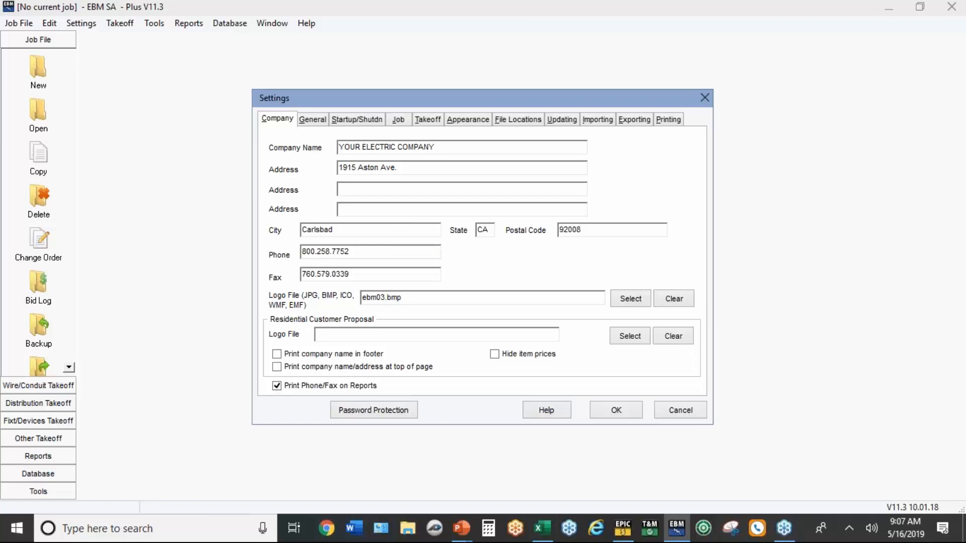
left_click(612, 416)
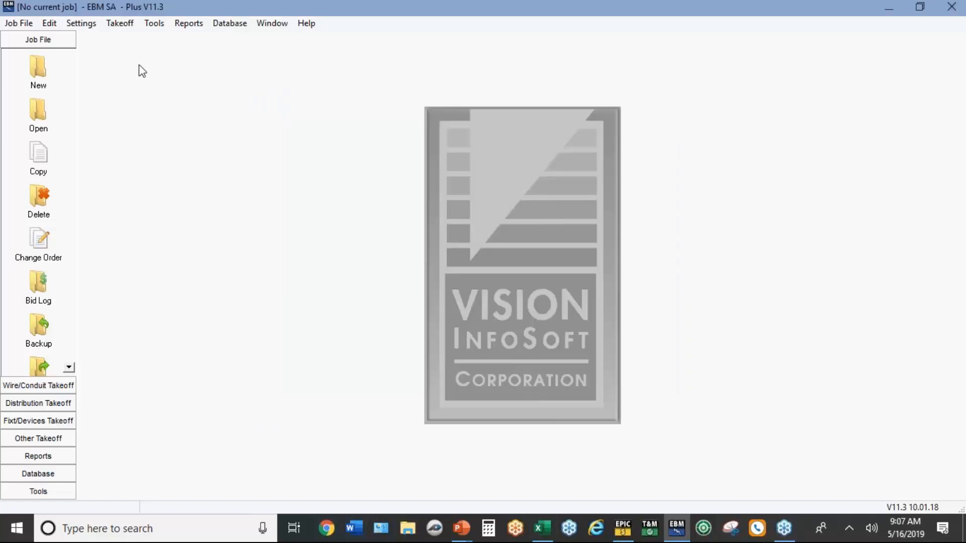
- Open the default job settings and review the bond and sales tax allocation and the extension options
left_click(80, 25)
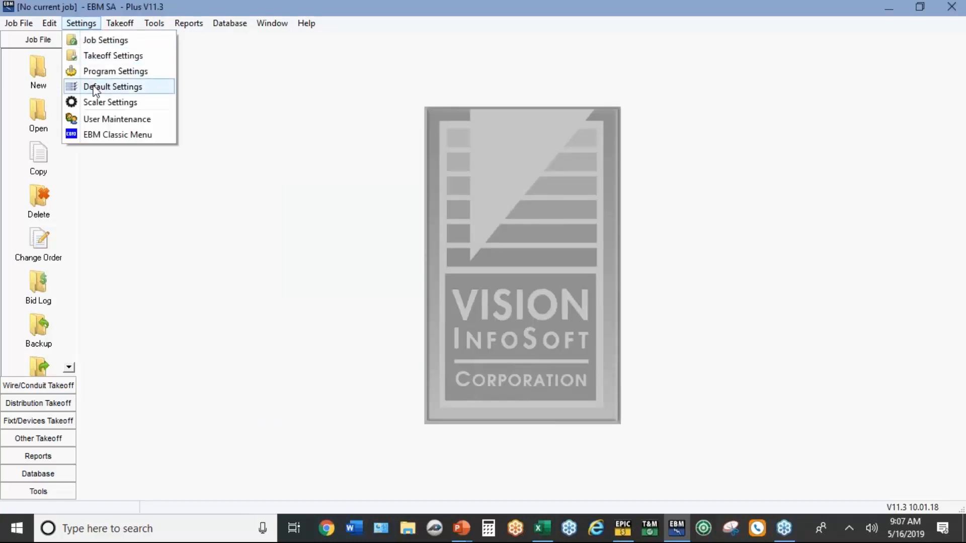
mouse_move(94, 90)
mouse_move(206, 90)
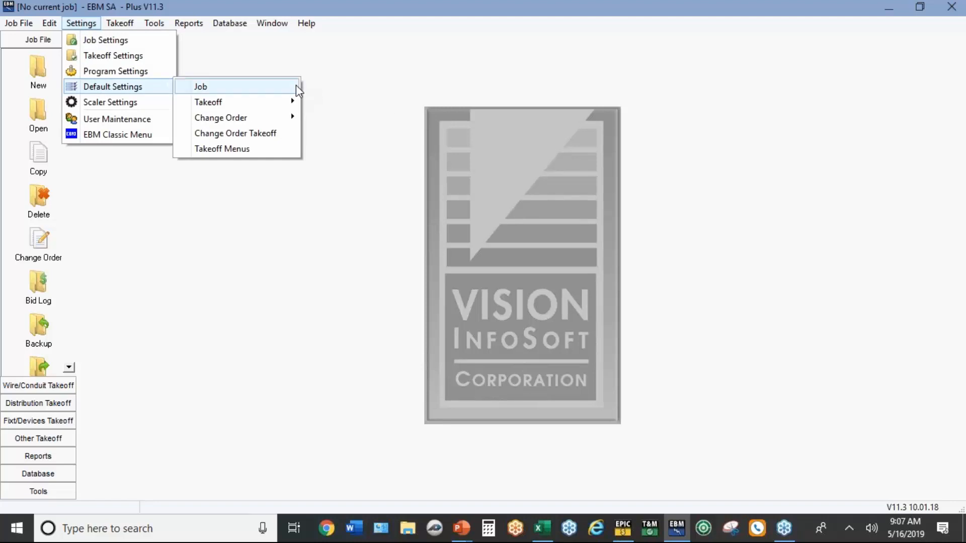
left_click(323, 87)
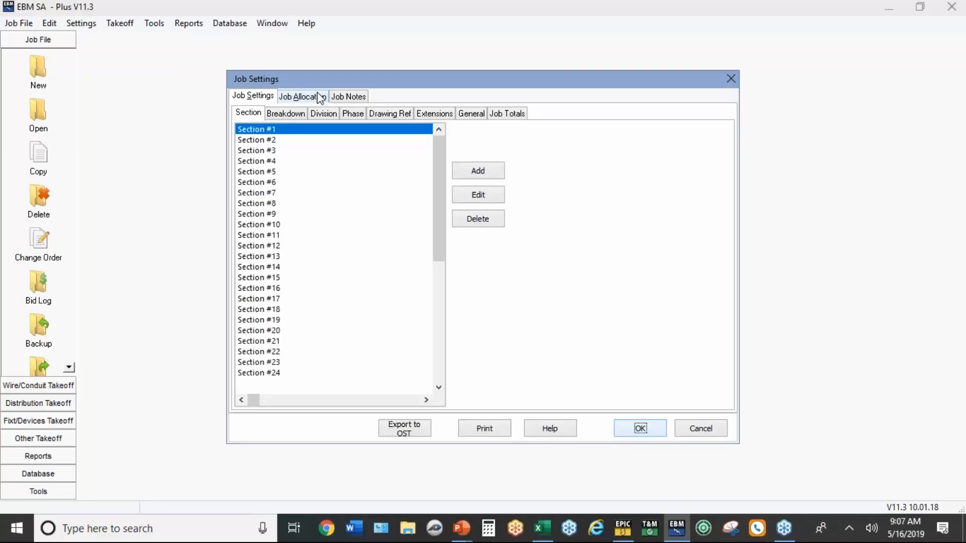
left_click(319, 97)
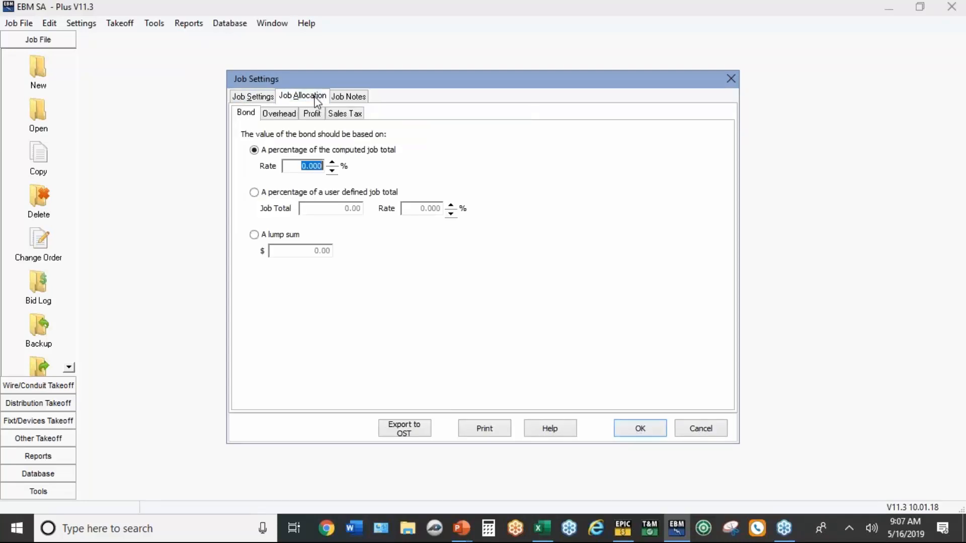
left_click(344, 115)
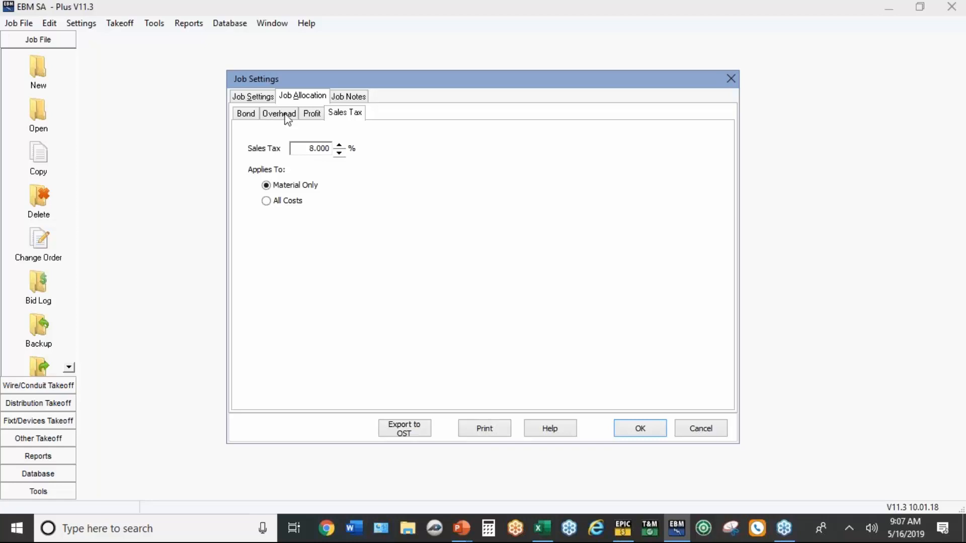
left_click(253, 97)
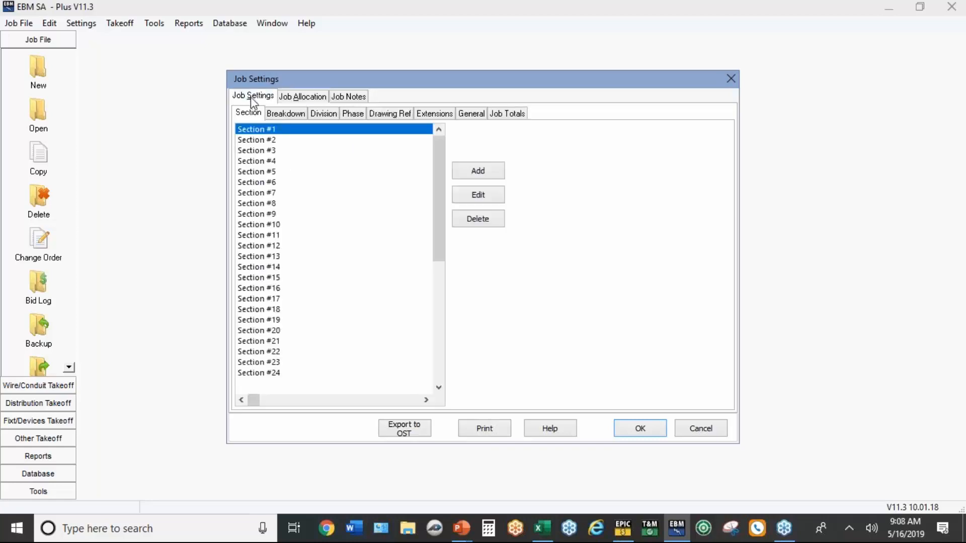
left_click(430, 114)
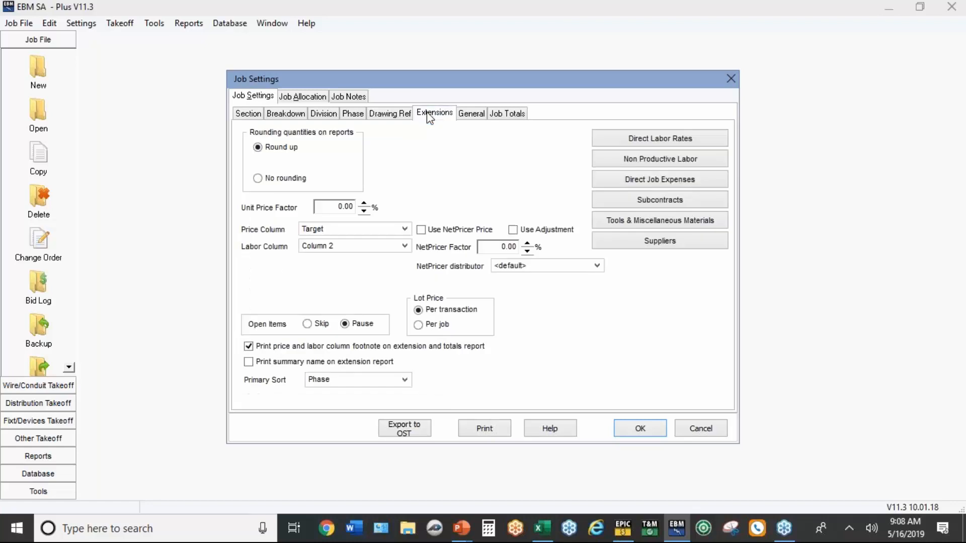
- Review the direct labor rate sets and the Journeyman and Helper base rates and burdens, and close the default job settings
left_click(660, 143)
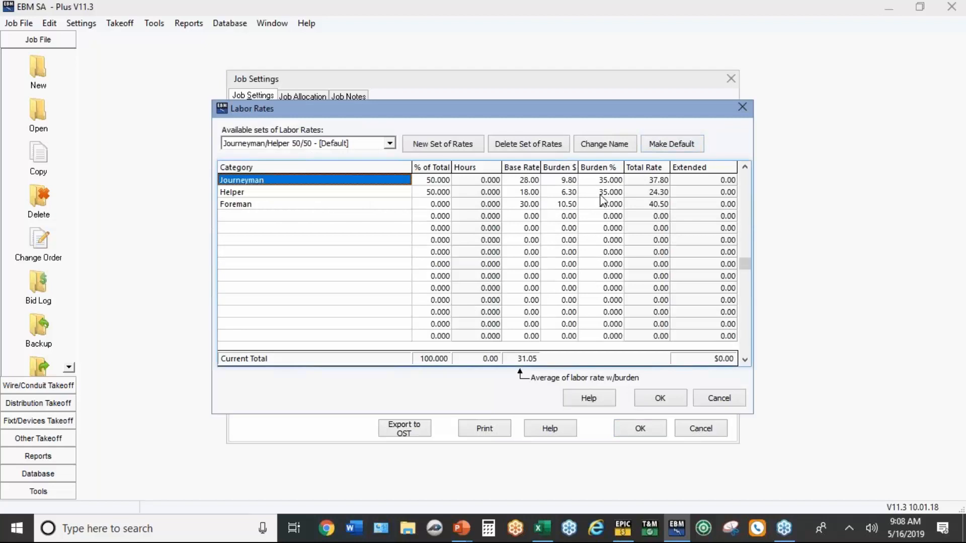
left_click(390, 144)
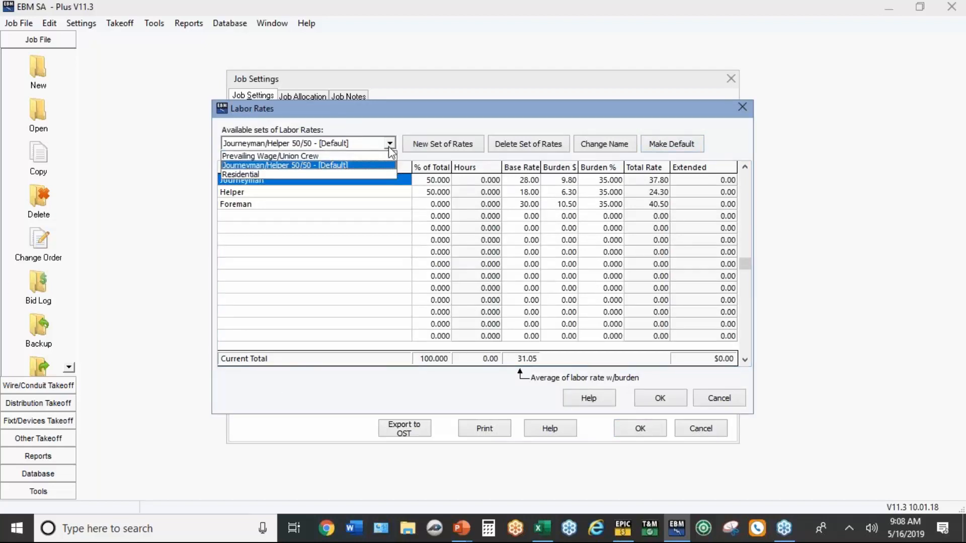
left_click(373, 182)
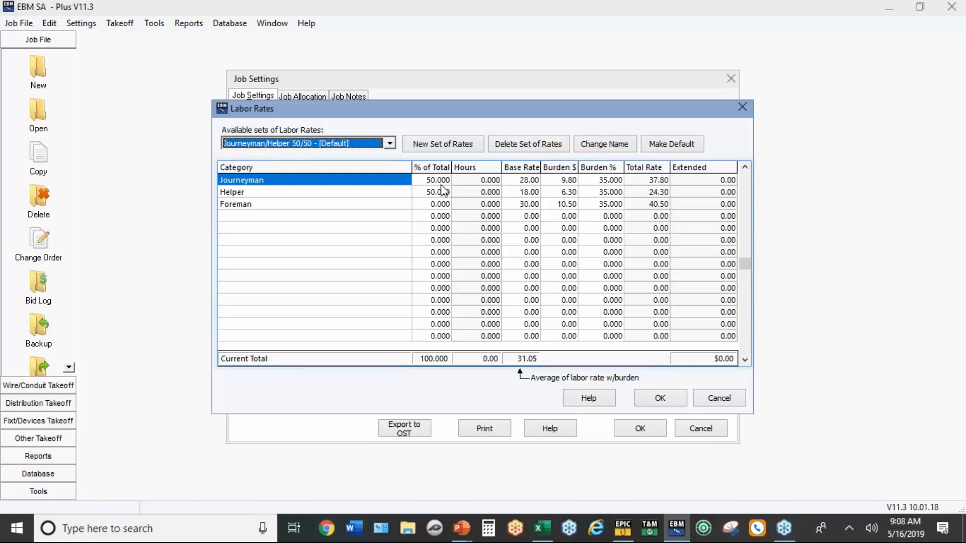
left_click(526, 184)
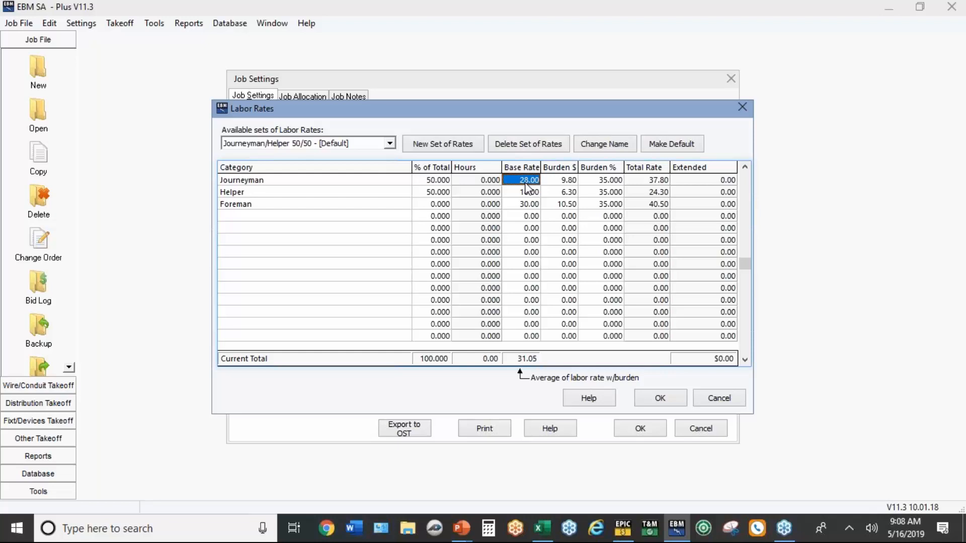
left_click(550, 183)
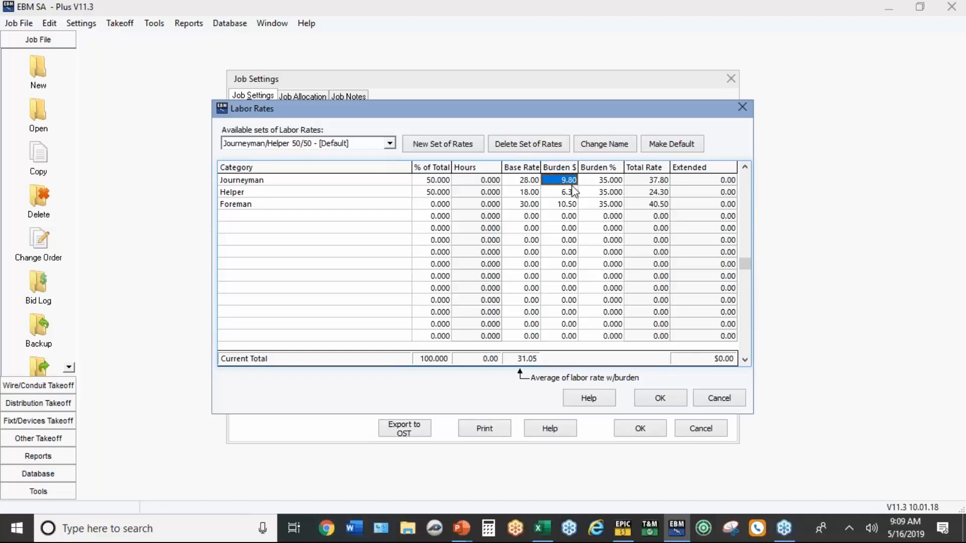
left_click(573, 195)
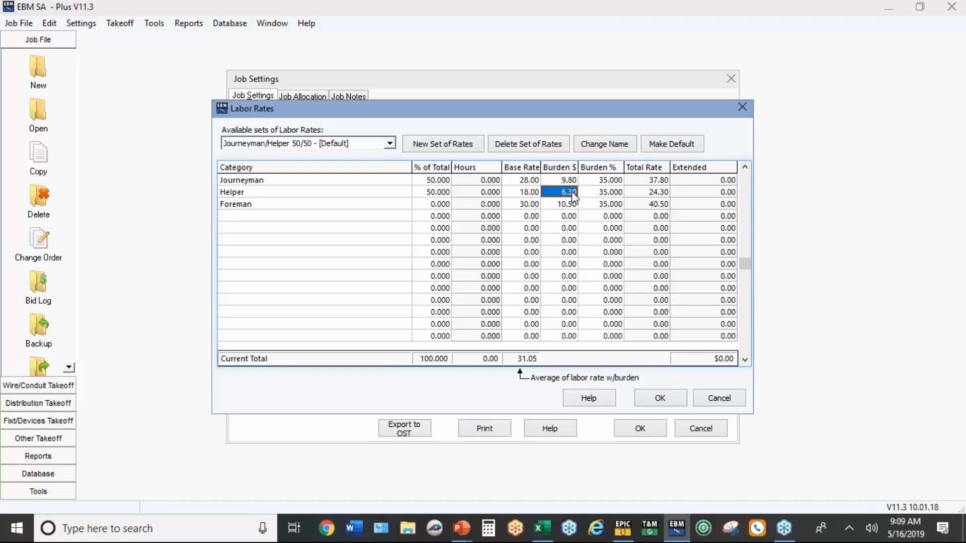
key("Up")
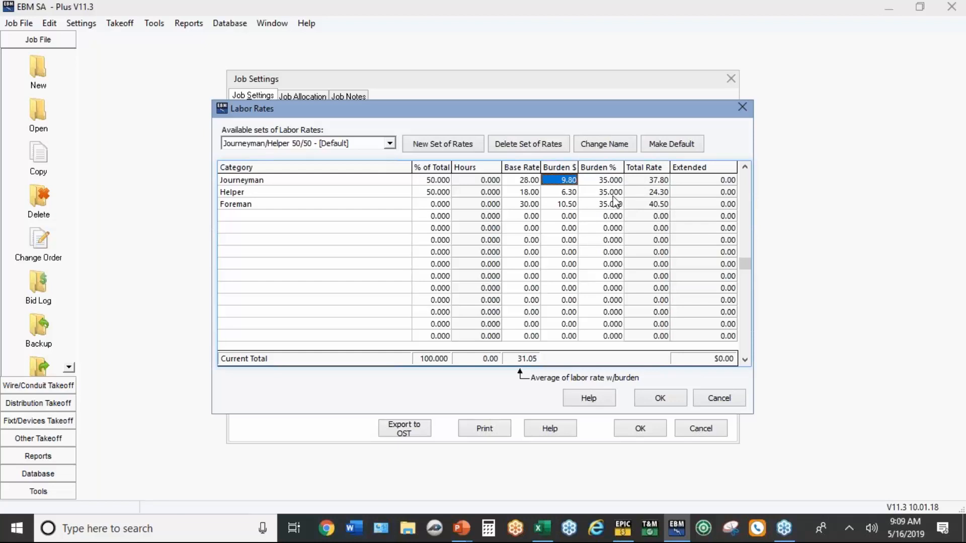
left_click(613, 196)
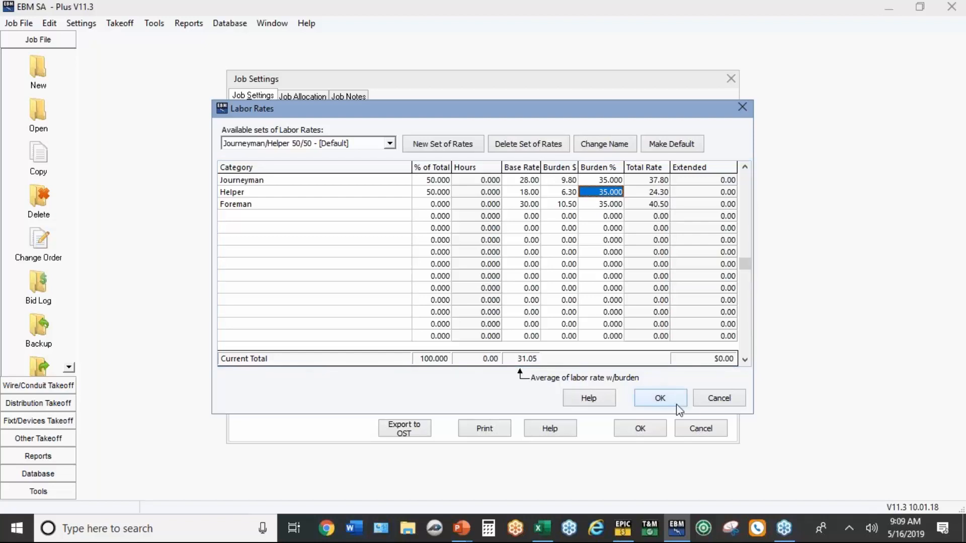
left_click(659, 397)
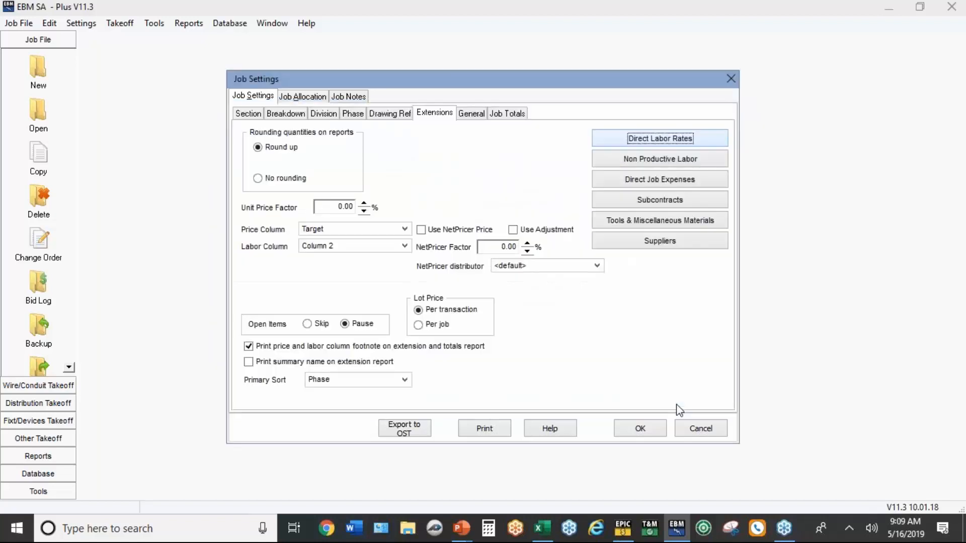
left_click(652, 433)
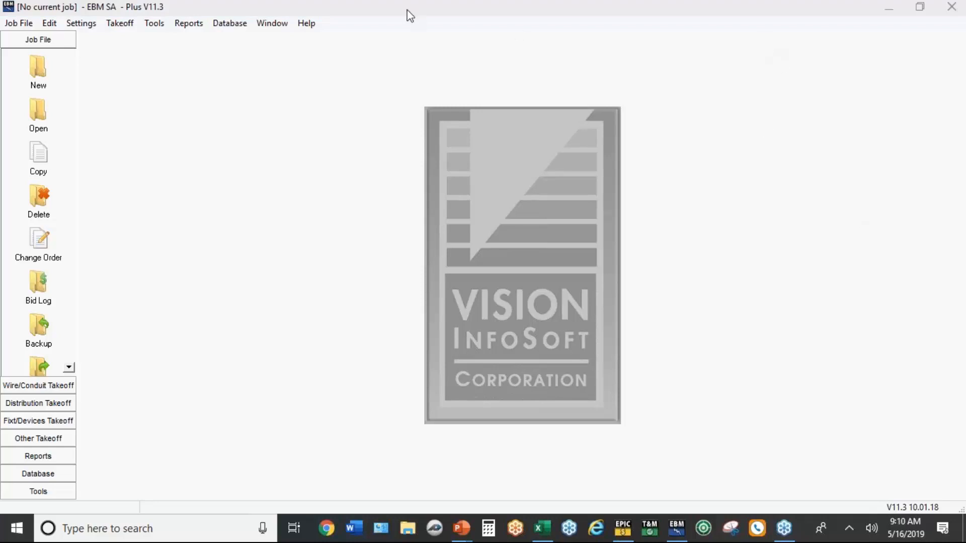
- Create a new commercial job named EBM Webinar with bid due date 5/23/2019 and work description New Office
left_click(51, 74)
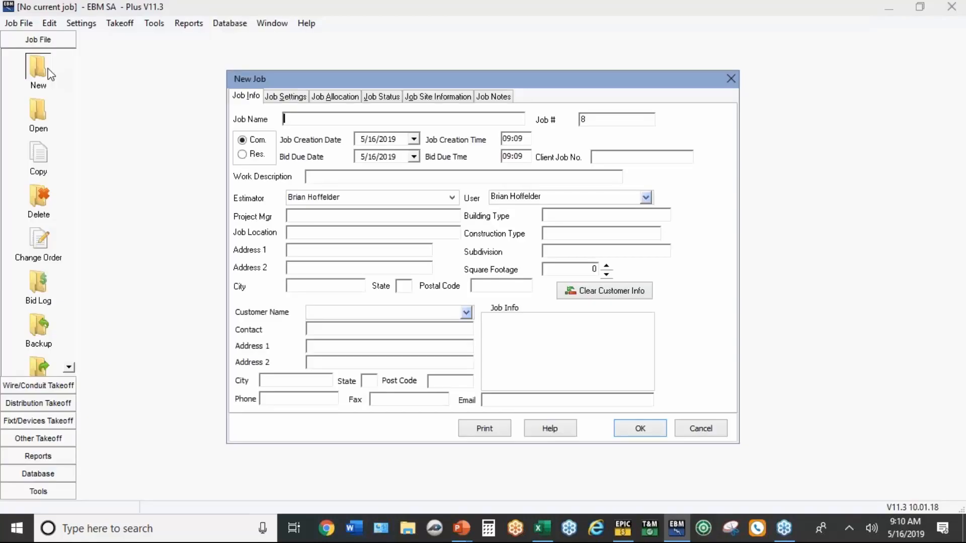
type("EBM W")
key("BackSpace")
key("BackSpace")
type("Webinar")
left_click(412, 156)
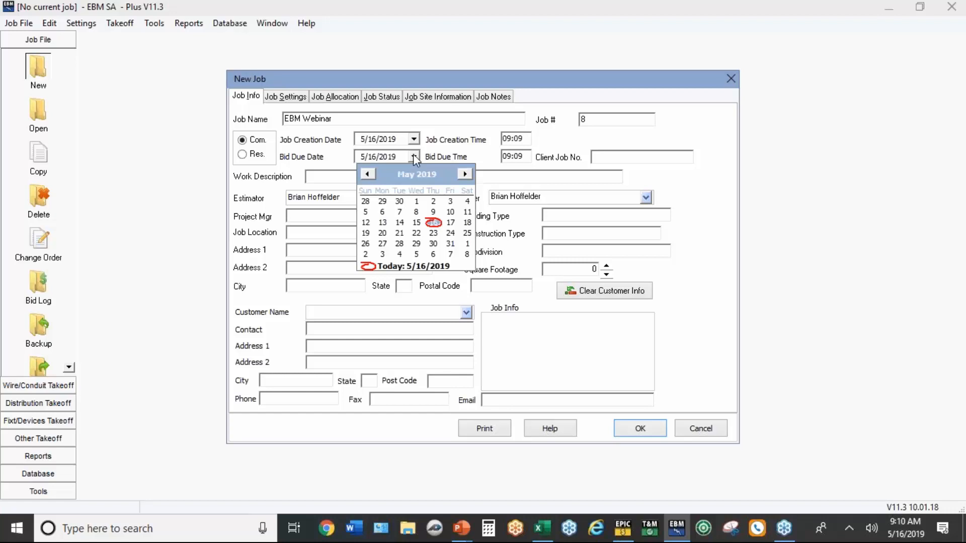
left_click(436, 232)
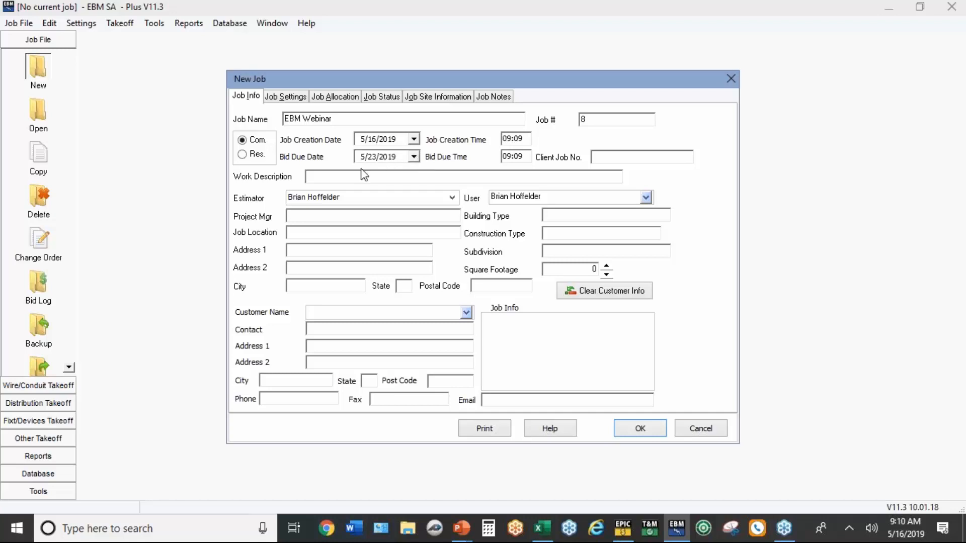
left_click(349, 176)
type("New Office")
left_click(639, 428)
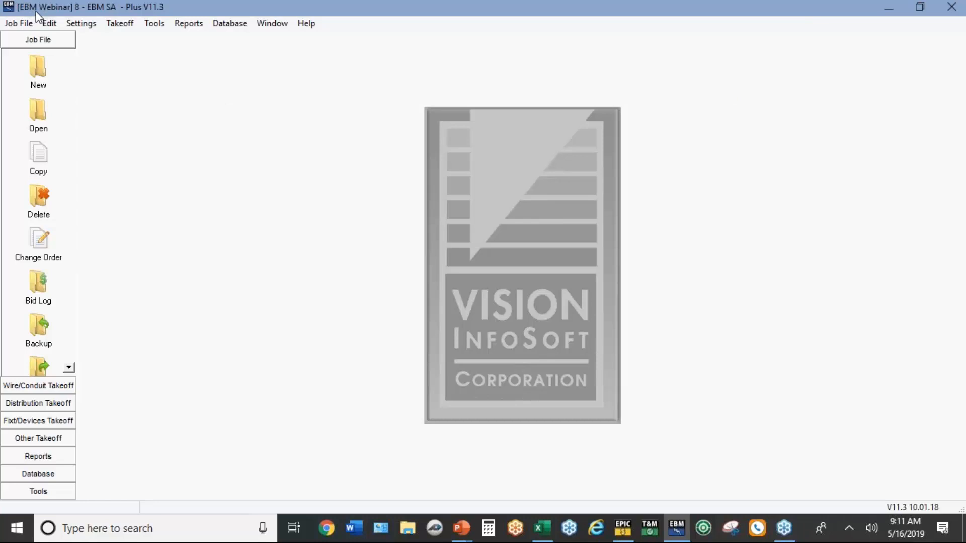
- Set the square footage to 100000 in the EBM Webinar job's settings
left_click(80, 23)
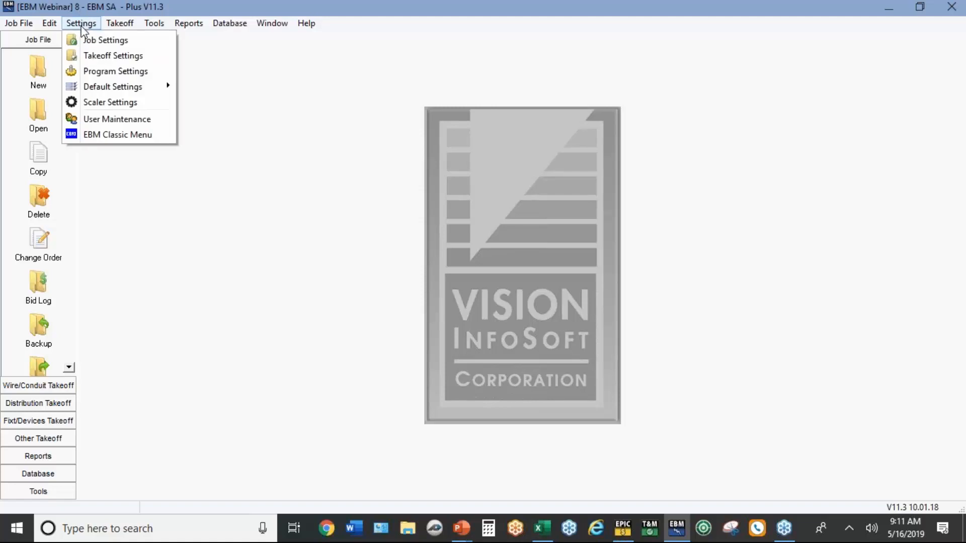
left_click(94, 46)
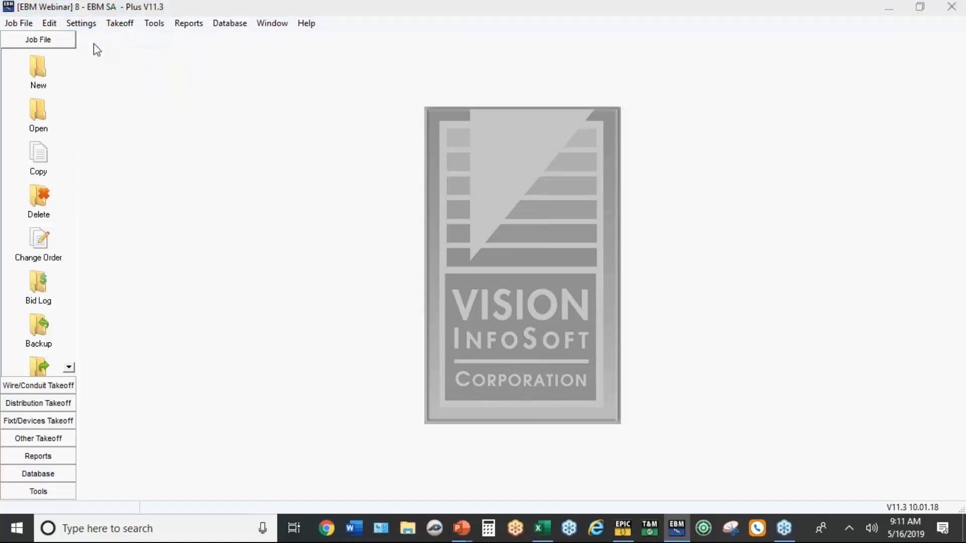
left_click(245, 96)
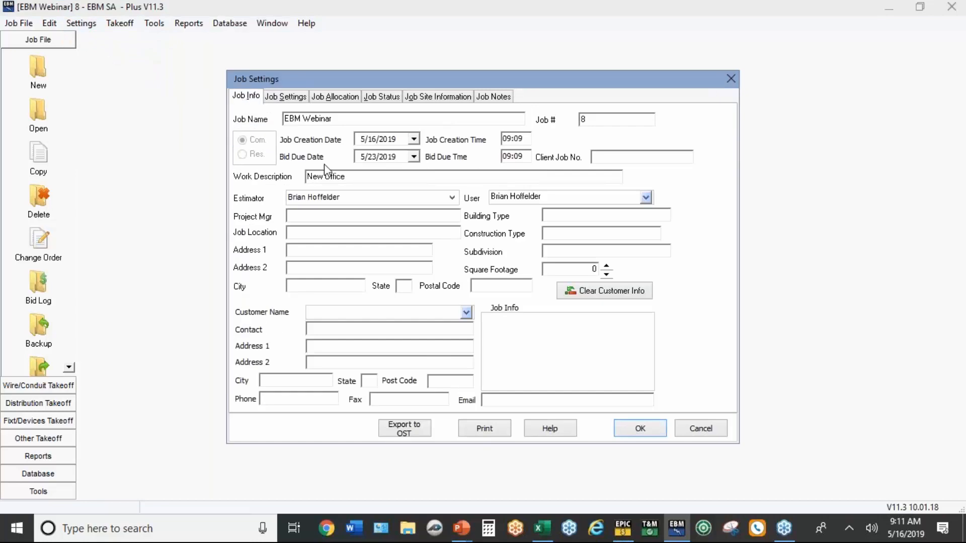
left_click(549, 274)
type("100000")
left_click(640, 428)
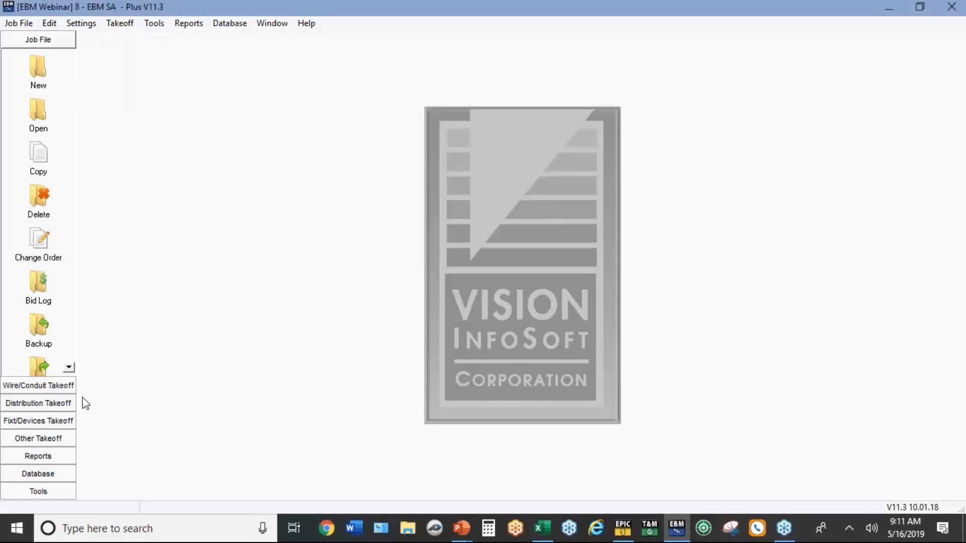
- Look through the Wire/Conduit, Distribution, Fixt/Devices and Other takeoff groups
left_click(44, 387)
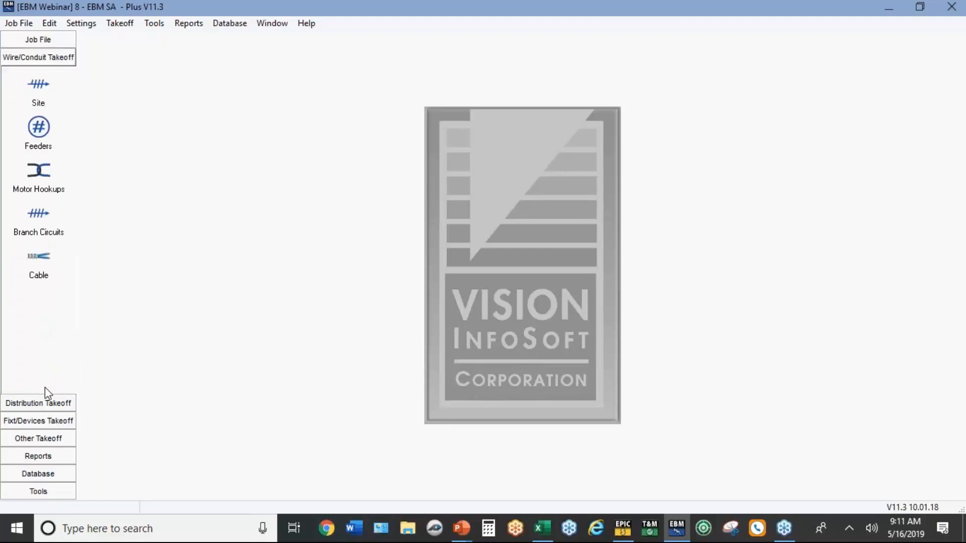
left_click(41, 406)
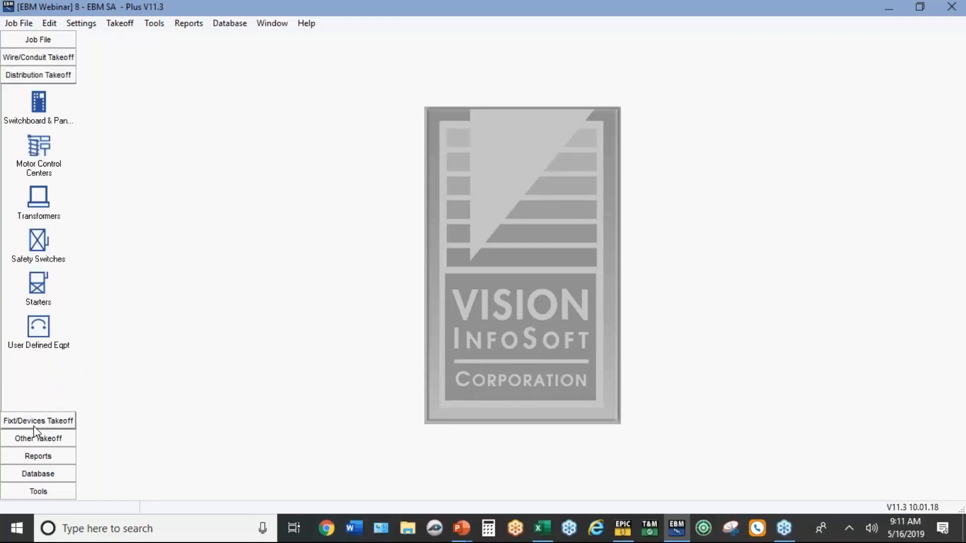
left_click(34, 427)
left_click(35, 433)
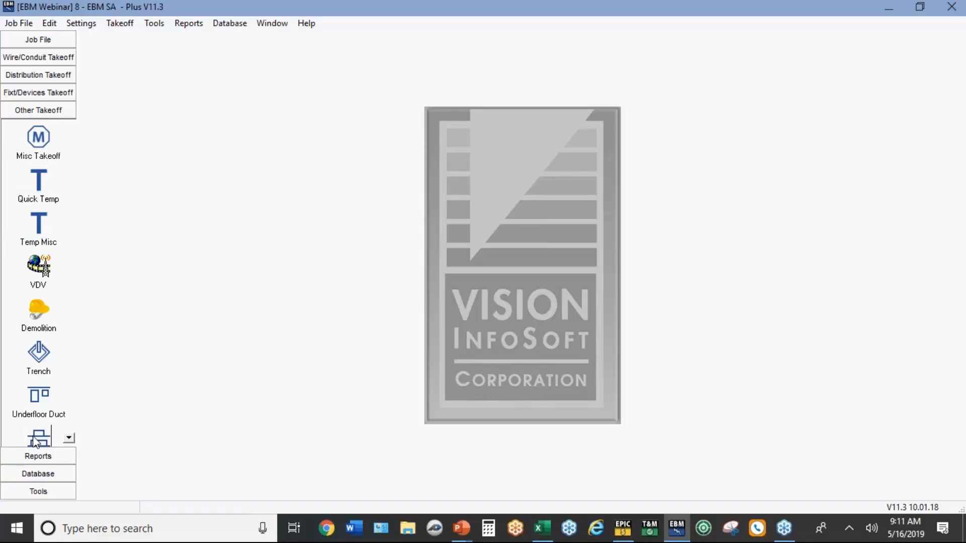
- Take off 100 of the 20A/Duplex/Spec Grade/Plastic Plate device assembly from the flush wood/metal stud duplex receptacles
left_click(38, 95)
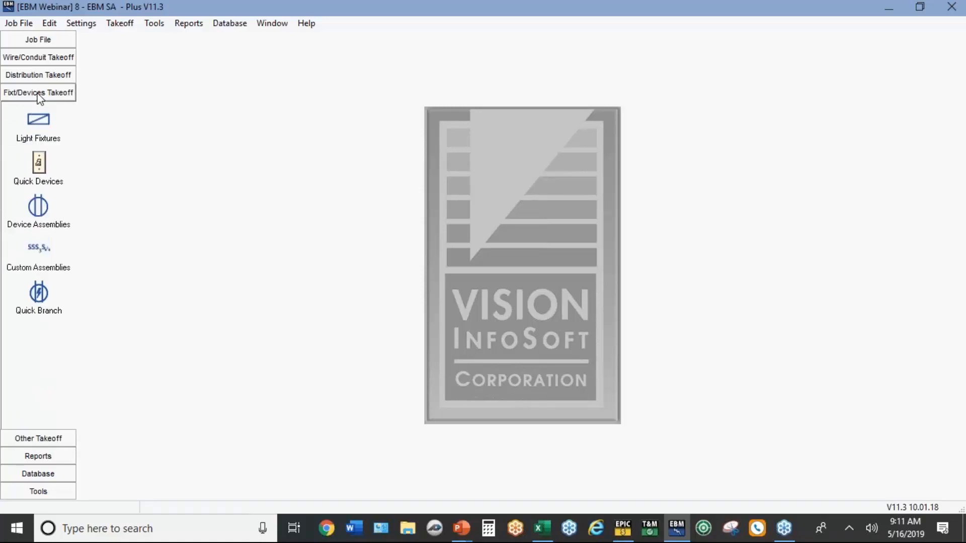
left_click(44, 212)
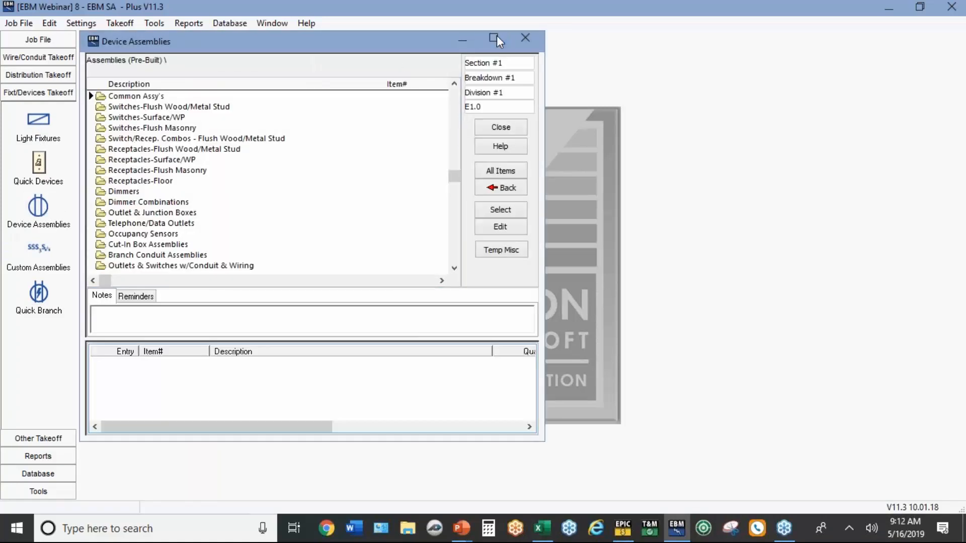
left_click(495, 38)
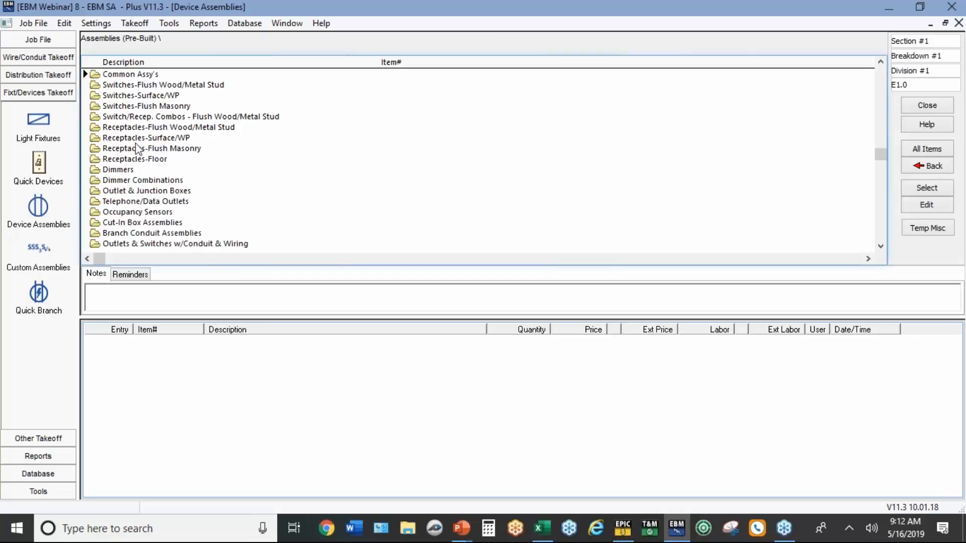
double_click(129, 127)
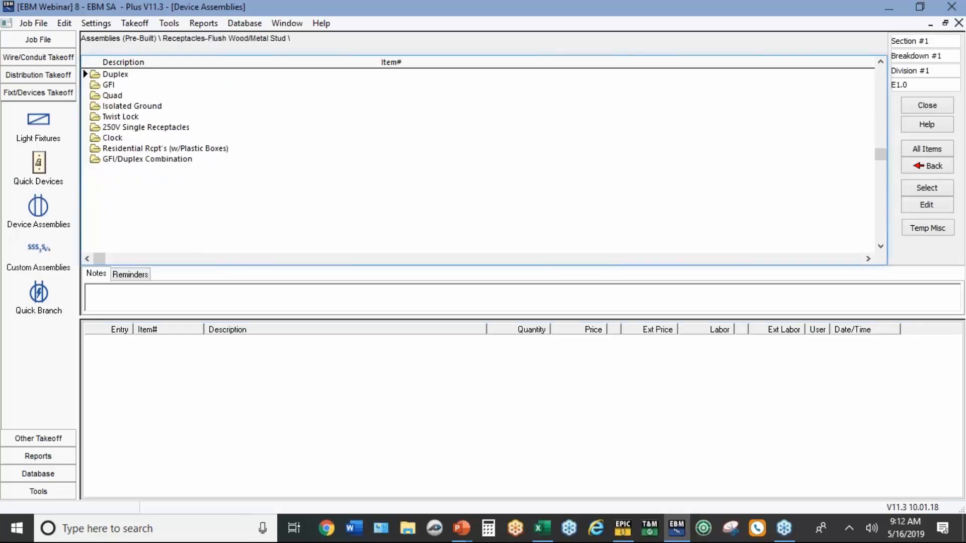
double_click(121, 77)
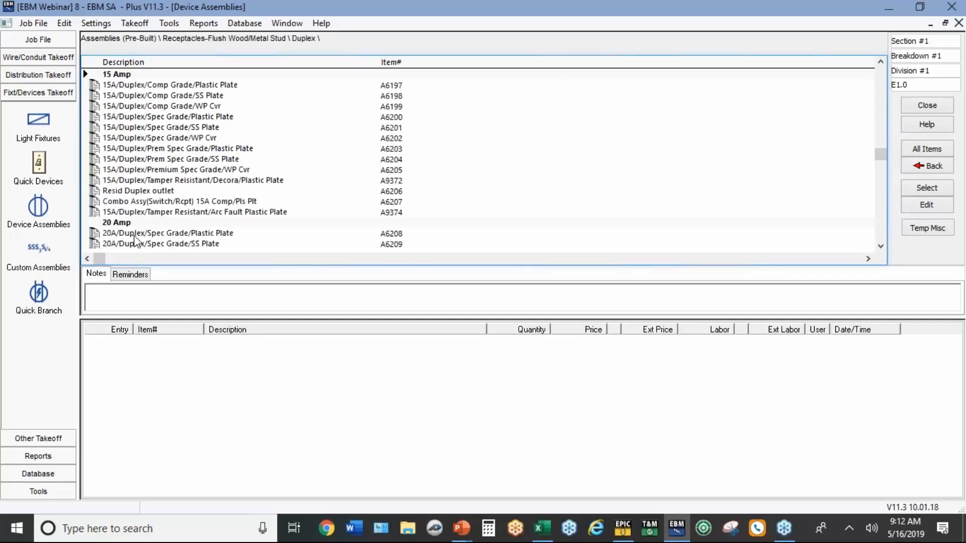
double_click(135, 235)
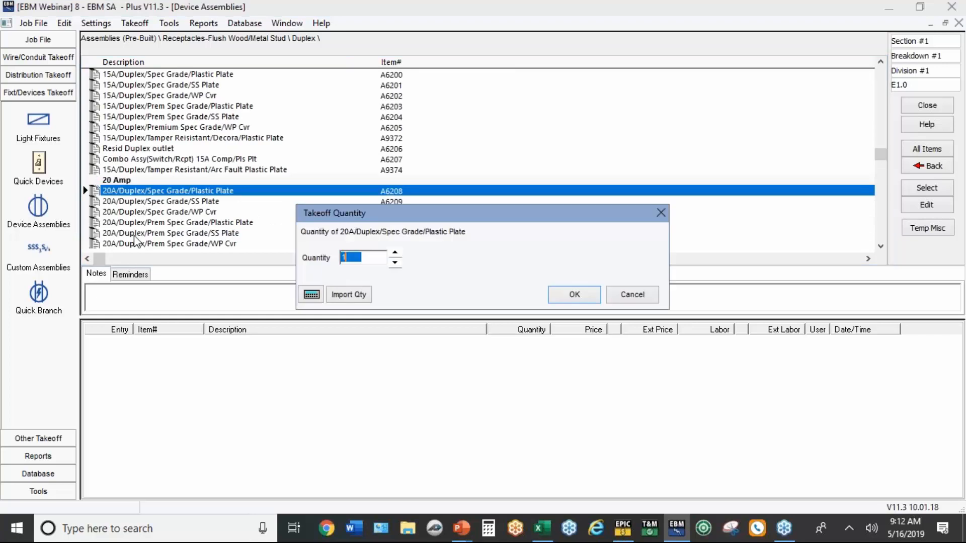
type("100")
left_click(573, 296)
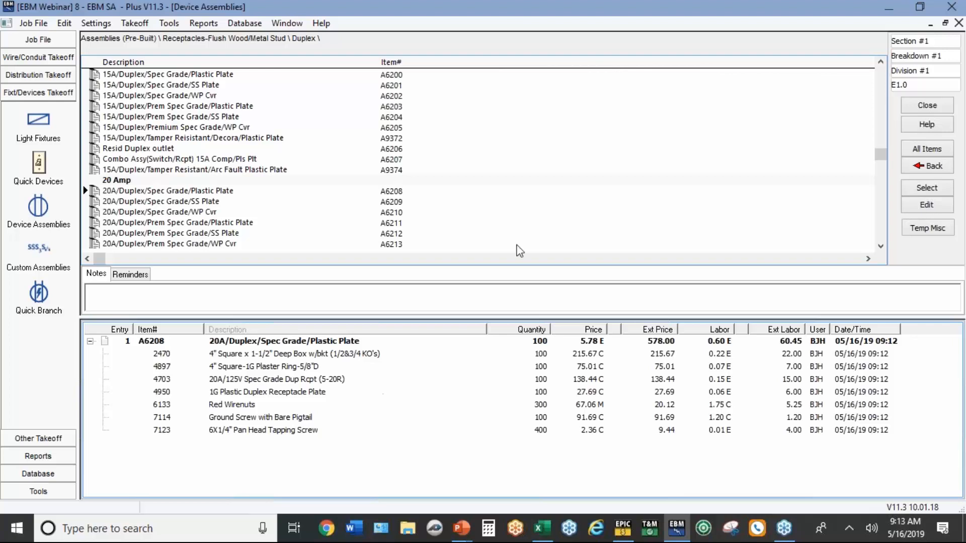
- Take off 10 of the 20A/GFI/Spec Grade/Plastic Plate assembly from the flush wood/metal stud GFI receptacles
left_click(927, 167)
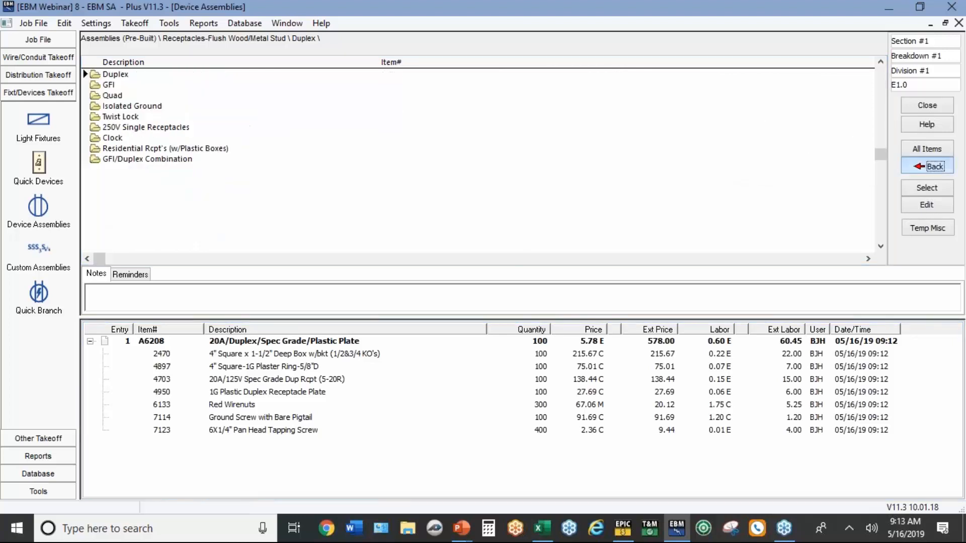
double_click(109, 86)
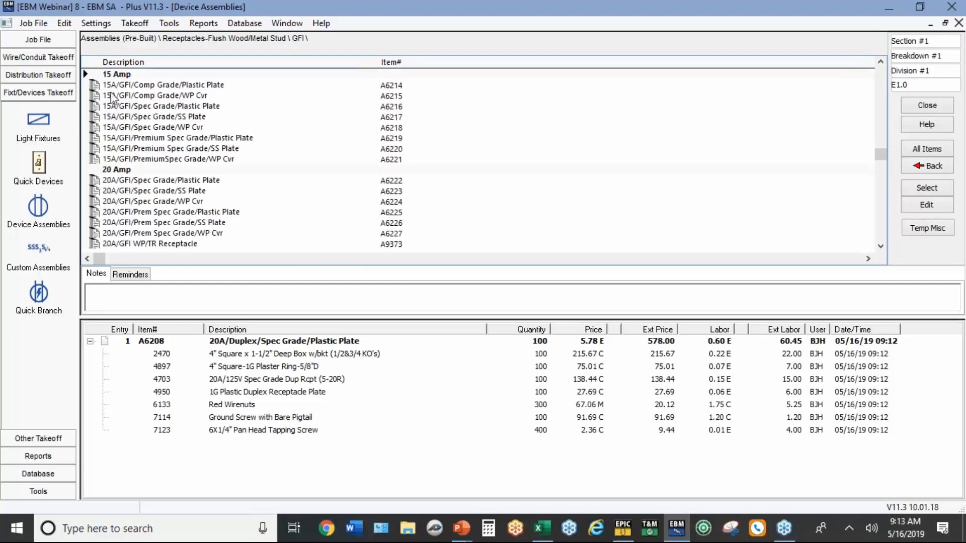
double_click(116, 181)
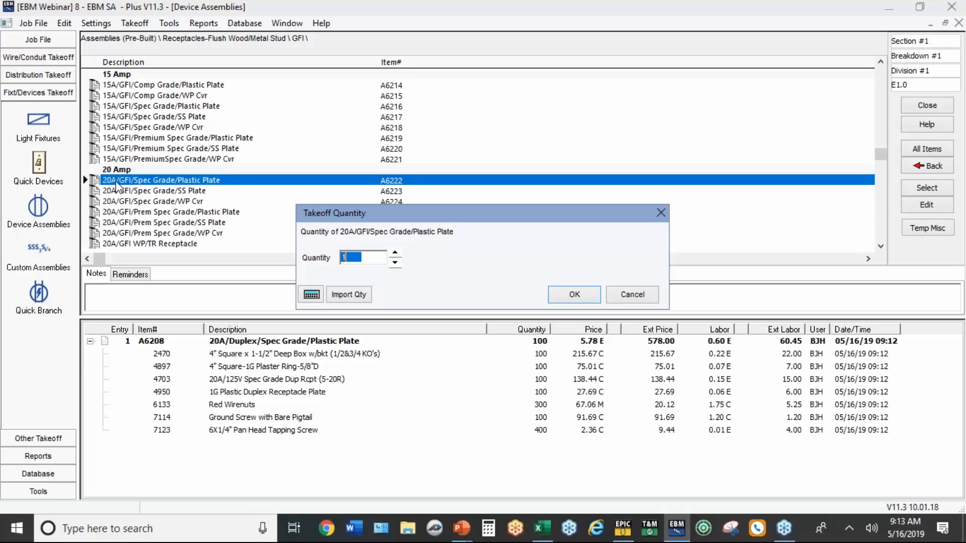
type("10")
left_click(585, 292)
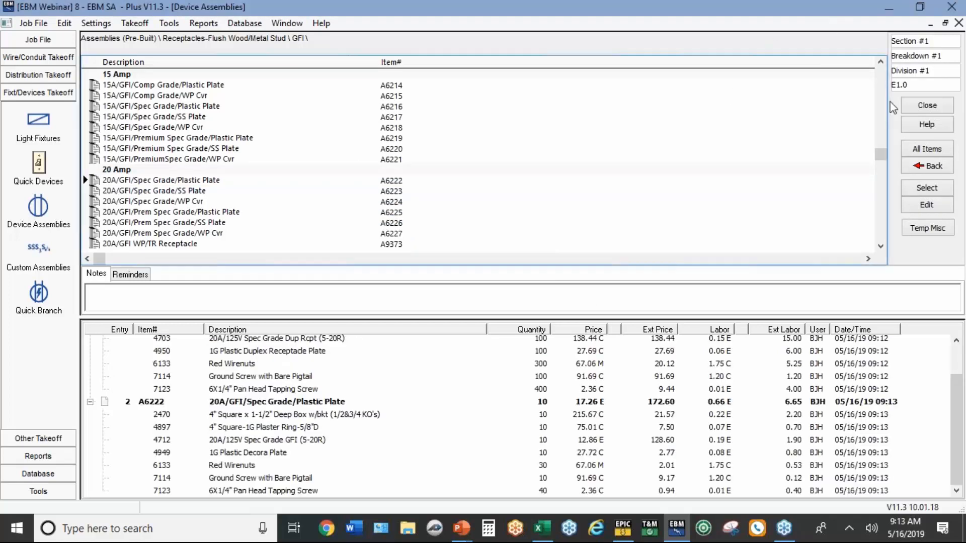
- Take off 20 of the 20A/Quad/Spec Grade/Plastic Plate assembly from the flush wood/metal stud quad receptacles
left_click(920, 167)
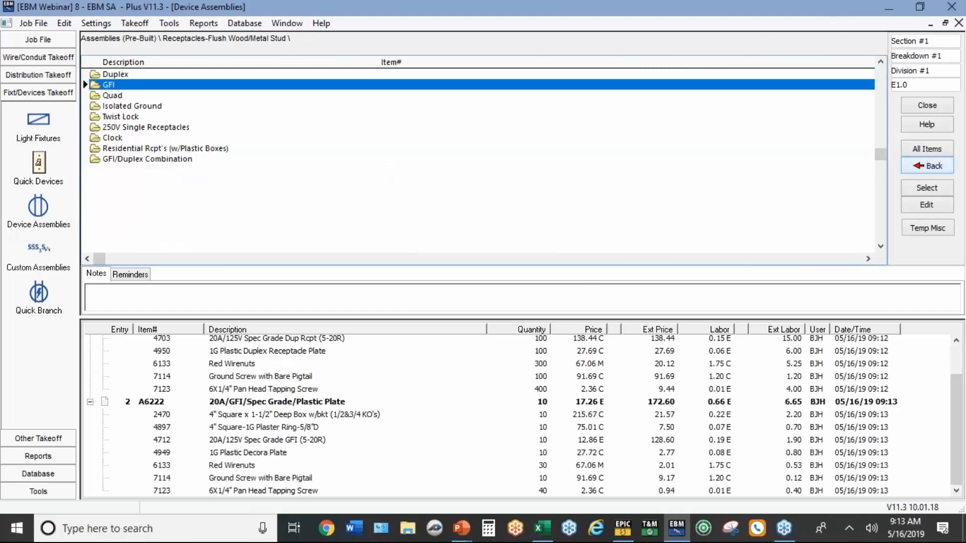
double_click(115, 96)
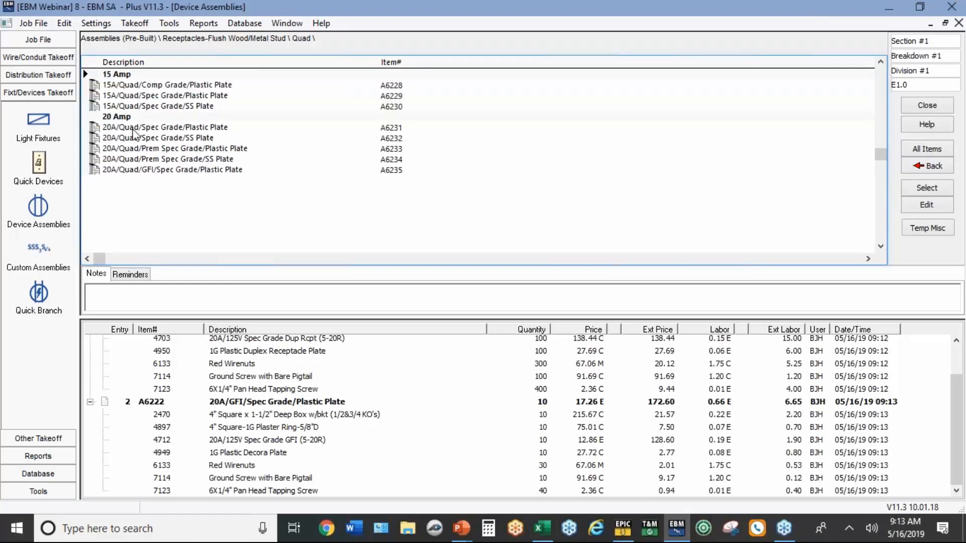
left_click(133, 129)
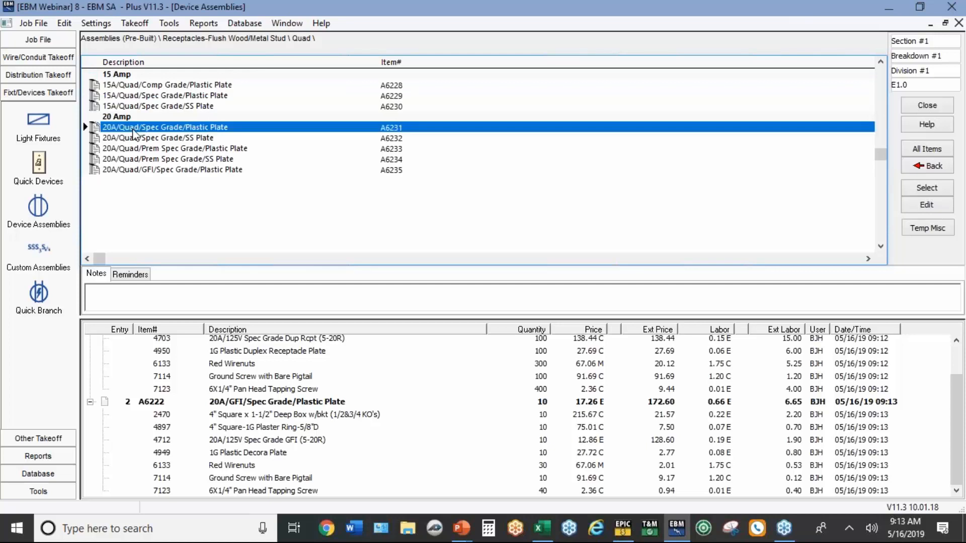
double_click(133, 130)
type("20")
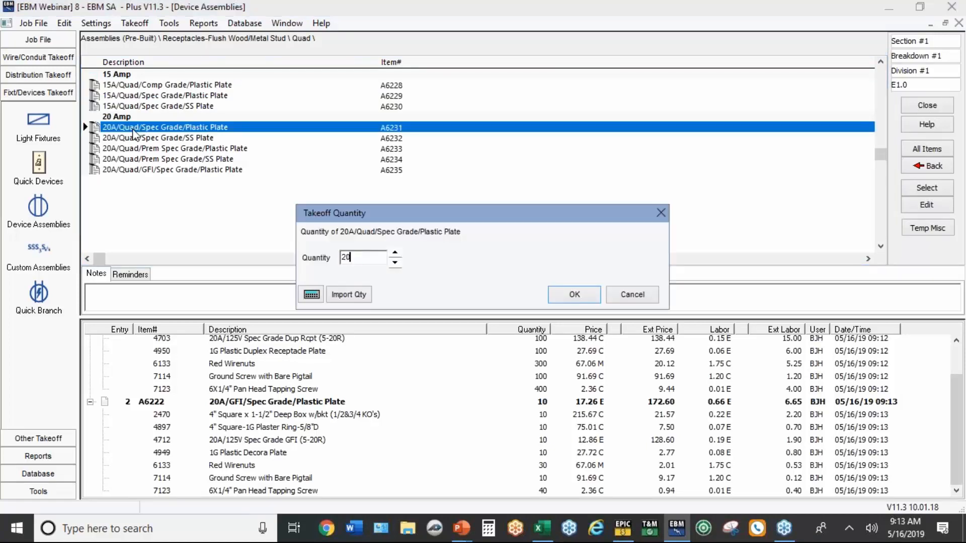
left_click(557, 294)
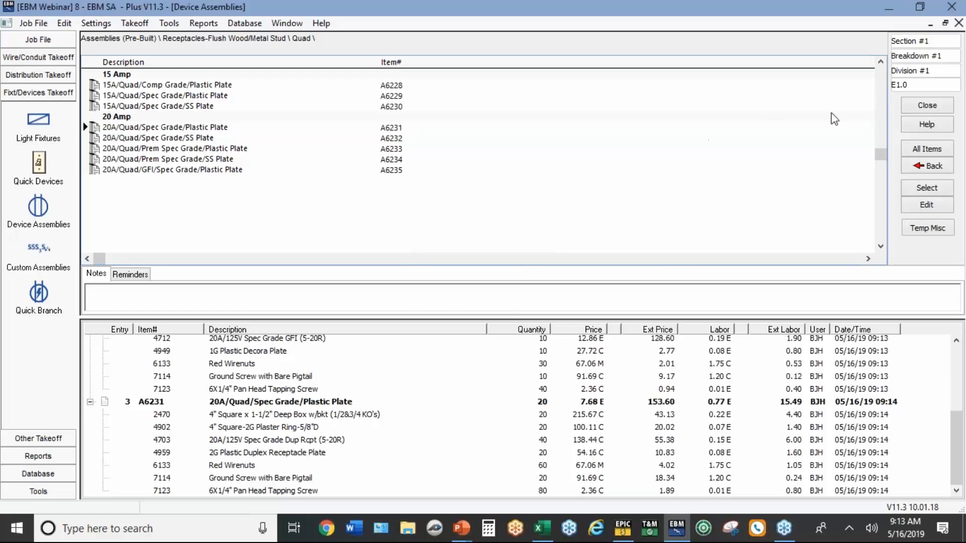
- Take off 20 of the [S] 20A/Spec Grade/Plastic Plate single-pole assembly from the flush wood/metal stud switches
left_click(930, 166)
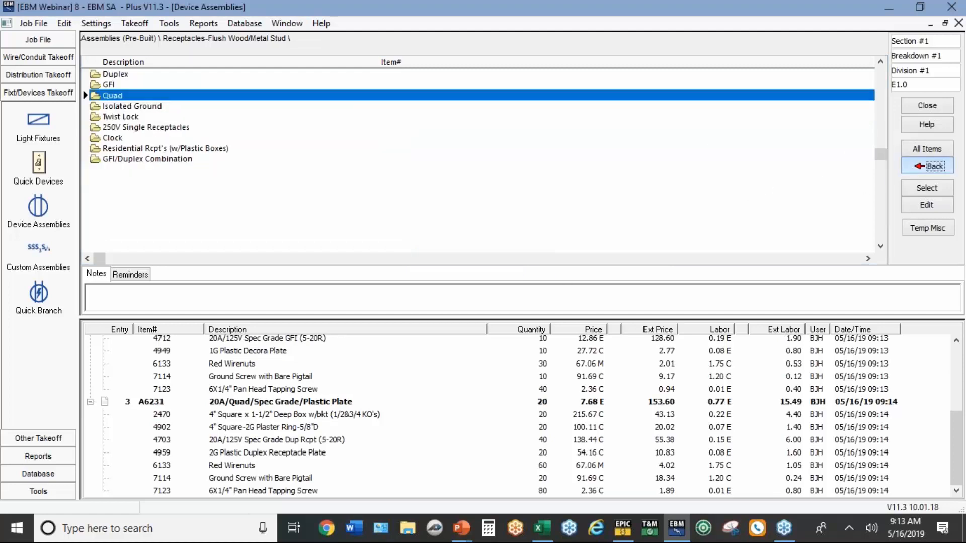
left_click(931, 166)
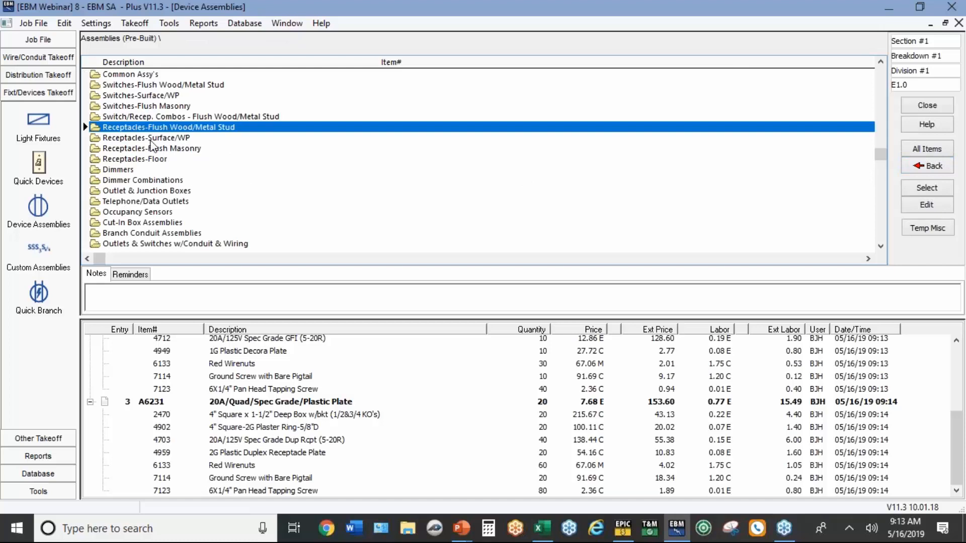
double_click(141, 87)
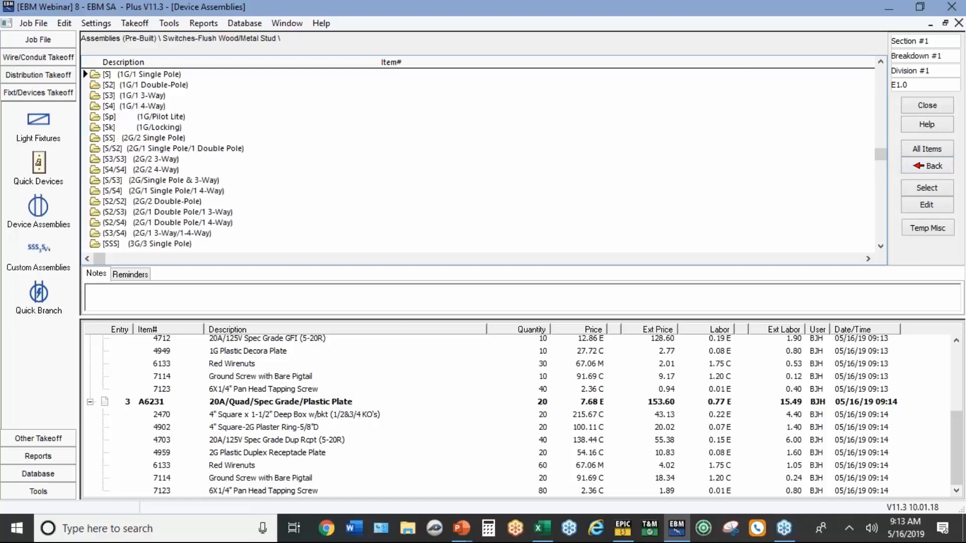
left_click(139, 75)
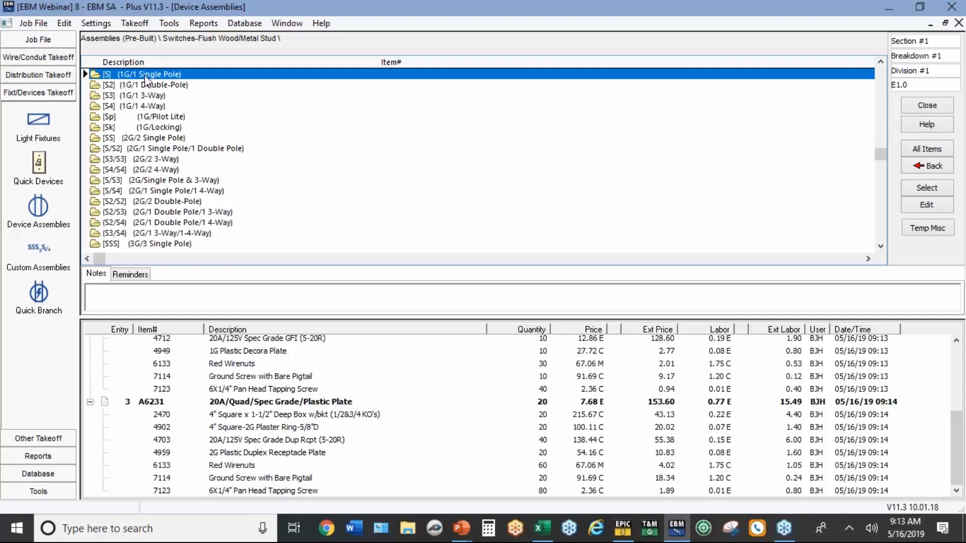
double_click(146, 79)
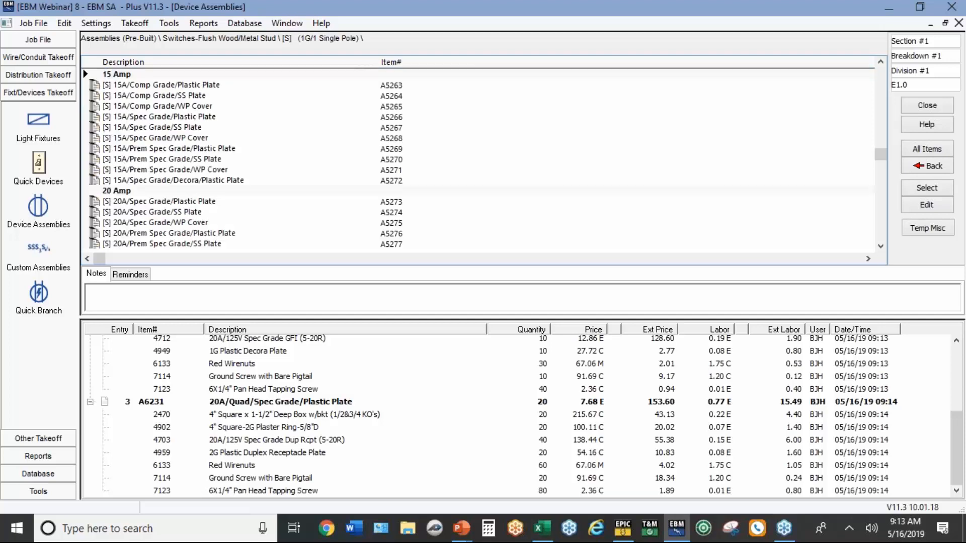
double_click(153, 202)
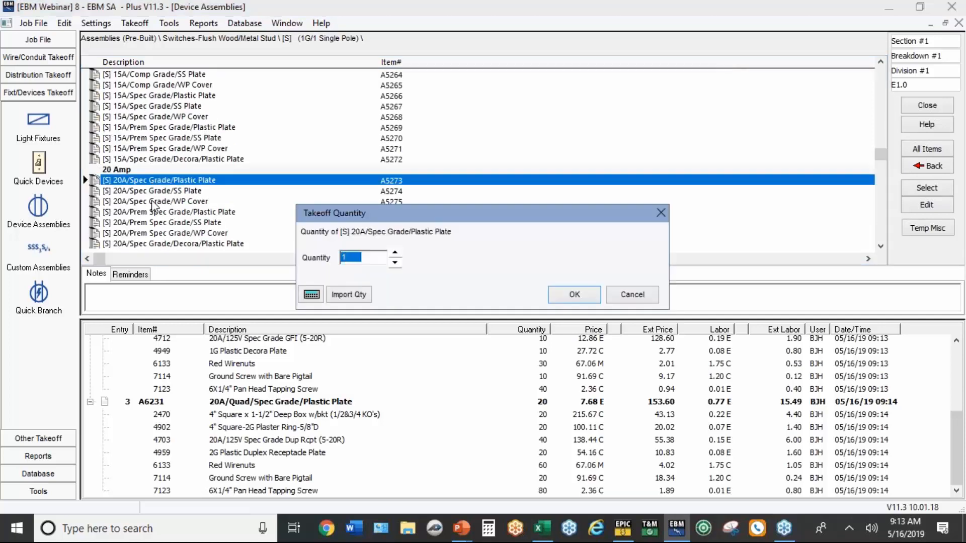
type("20")
left_click(570, 298)
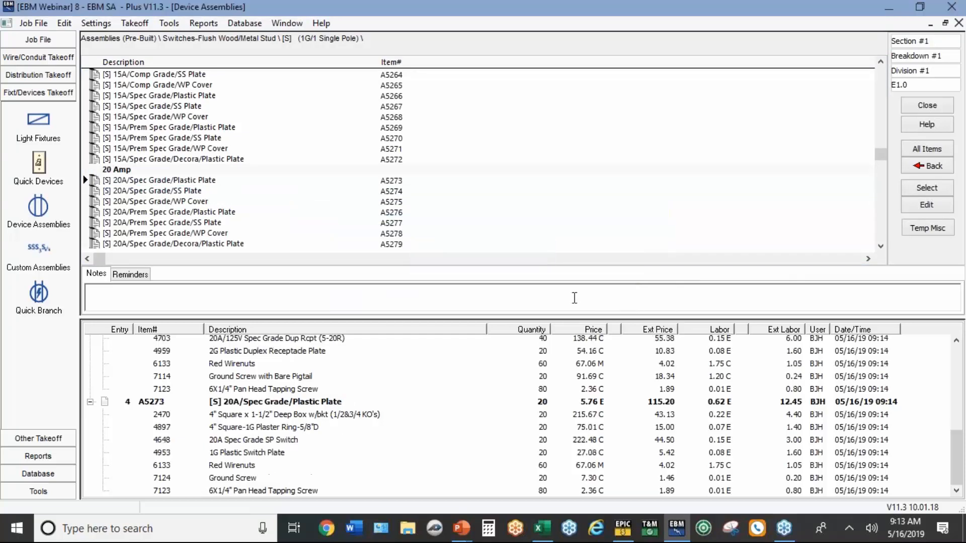
- Take off 10 of the [S3] 20A/Spec Grade/Plastic Plate assembly from the one-gang 3-way flush switches
left_click(928, 166)
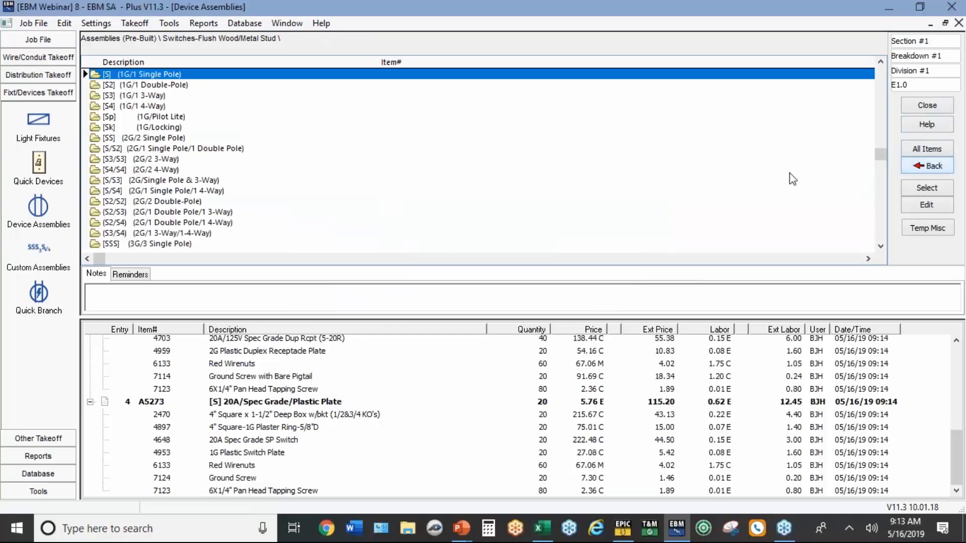
double_click(143, 95)
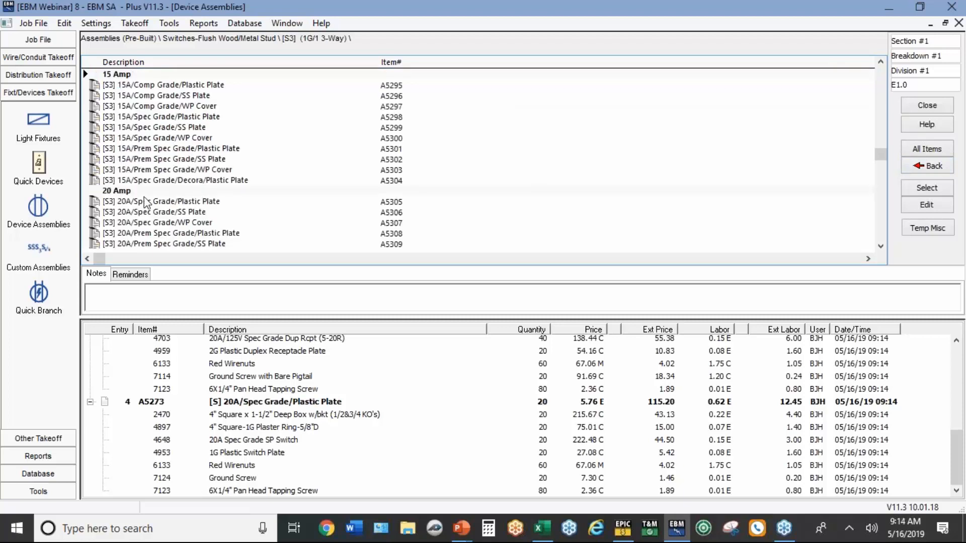
left_click(146, 201)
double_click(145, 201)
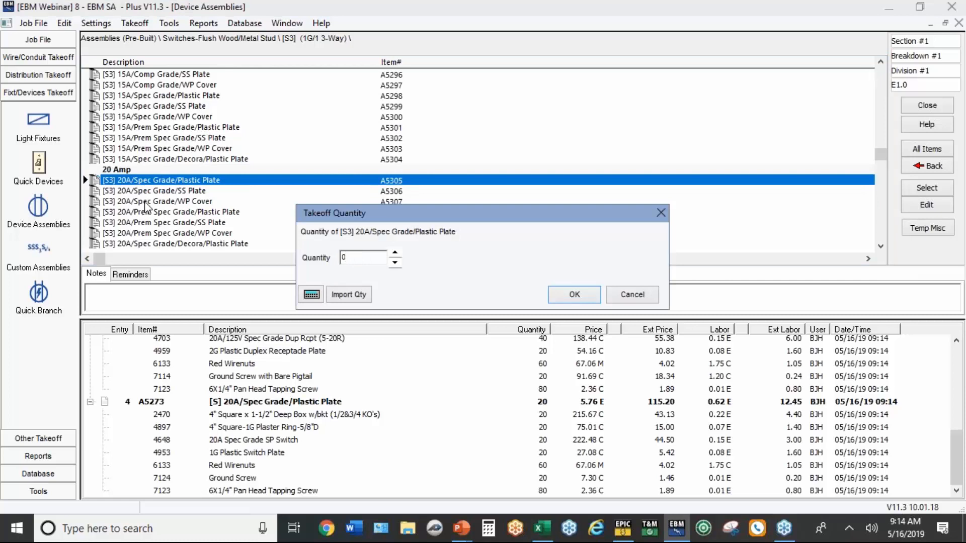
type("10")
left_click(590, 294)
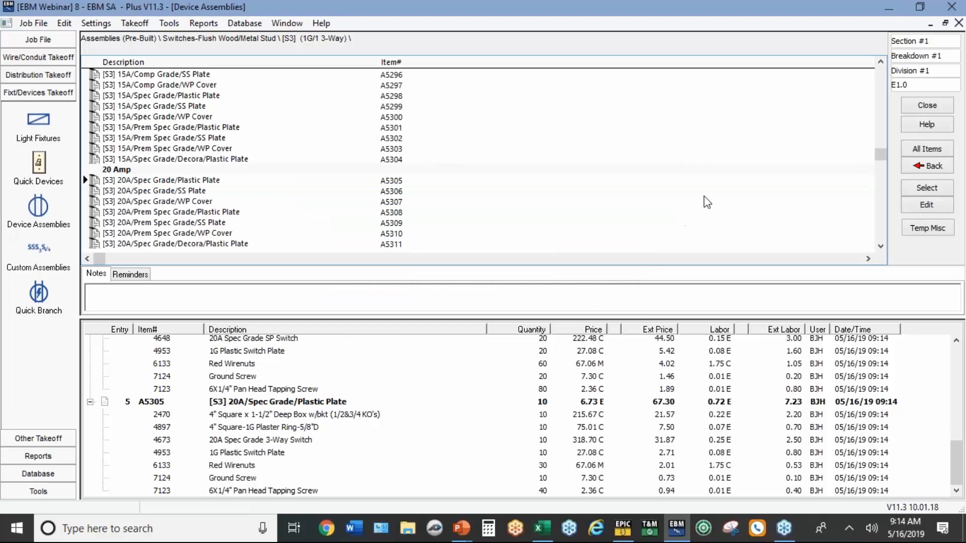
- Take off 10 of the [SS] 20A/Spec Grade/Plastic Plate assembly from the two-gang, two single-pole flush switches
left_click(912, 170)
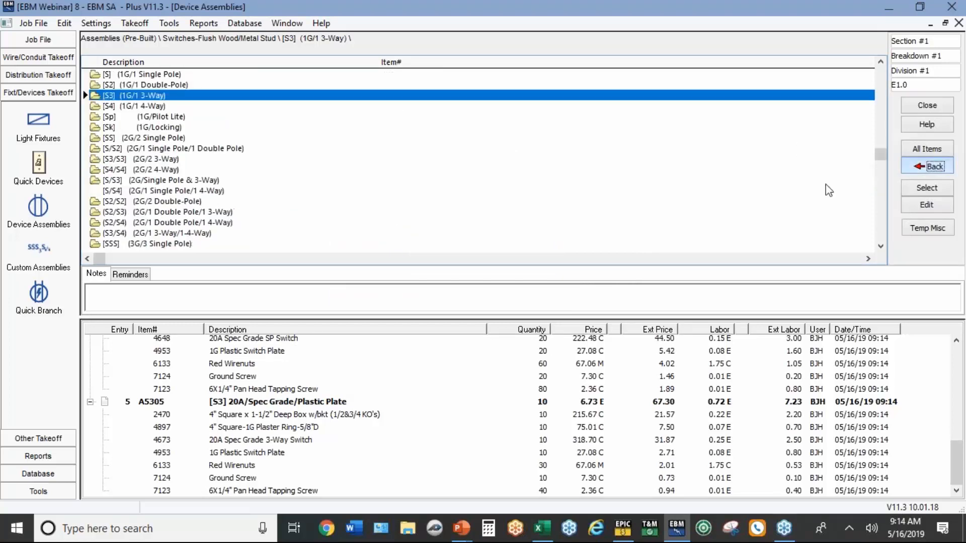
left_click(150, 138)
double_click(146, 139)
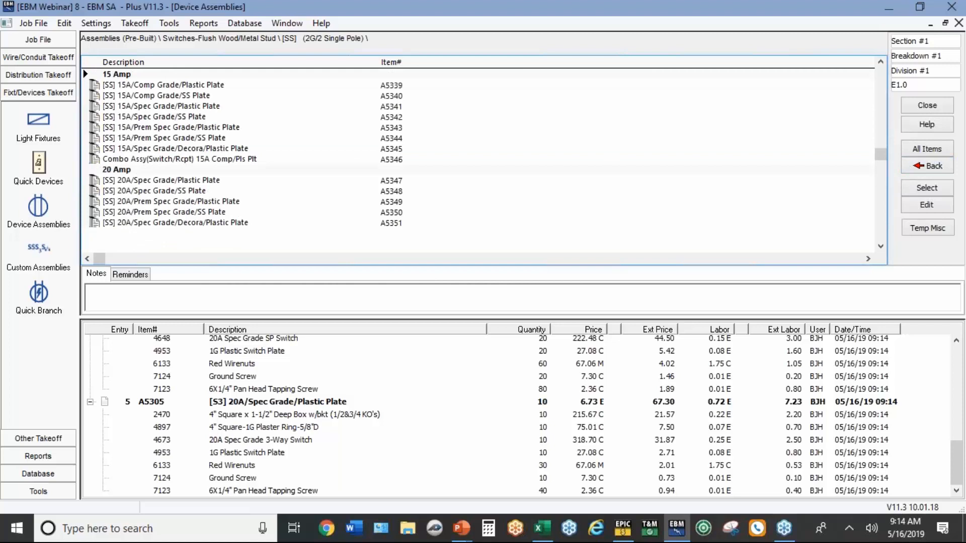
double_click(152, 181)
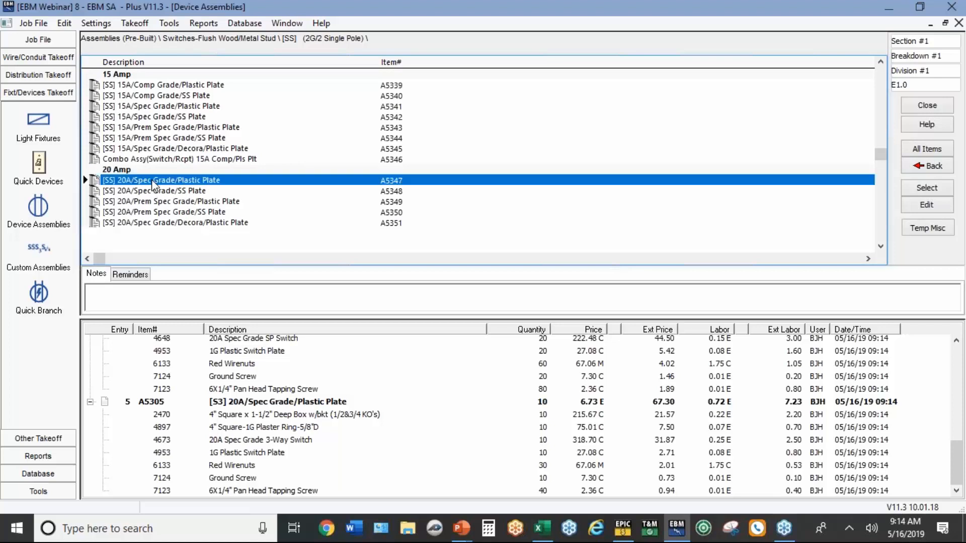
type("10")
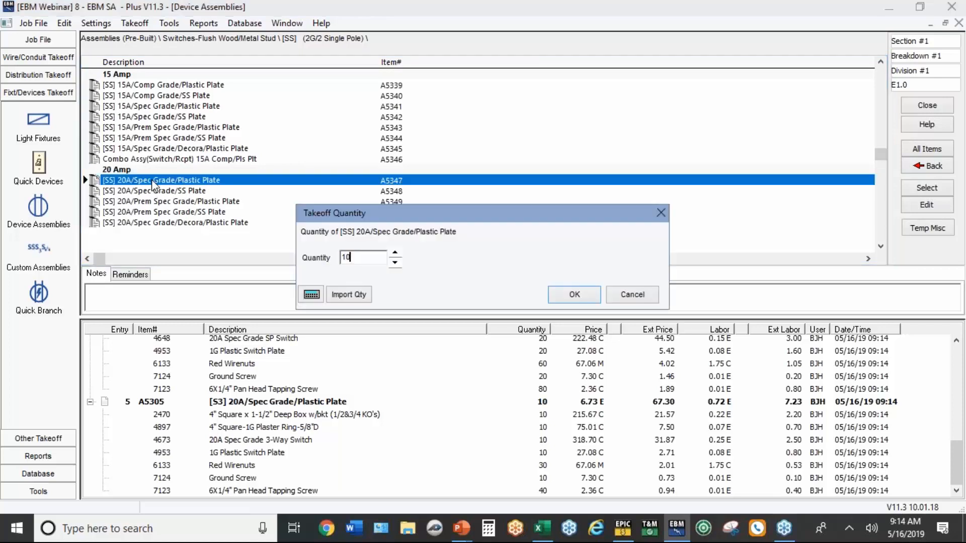
left_click(575, 297)
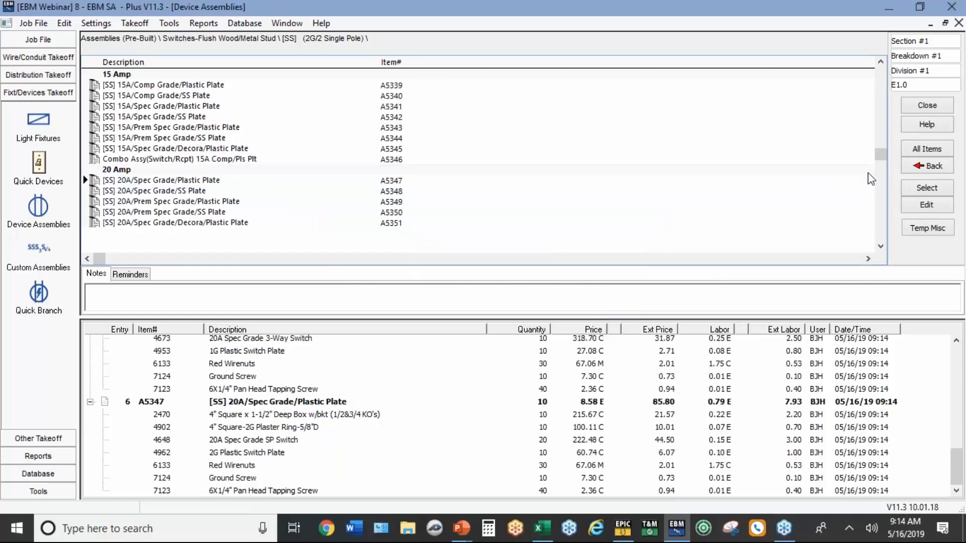
- Look through the multi-gang switch combination categories under Switches-Flush Wood/Metal Stud
left_click(907, 167)
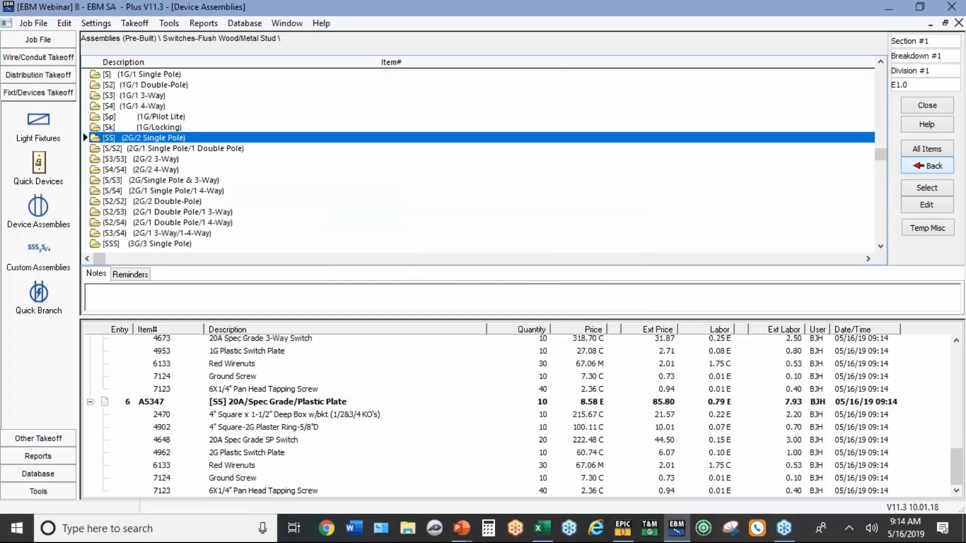
key("Down")
key("Down")
key("Down")
key("Down")
key("Down")
key("Down")
key("Down")
key("Down")
key("Down")
key("Down")
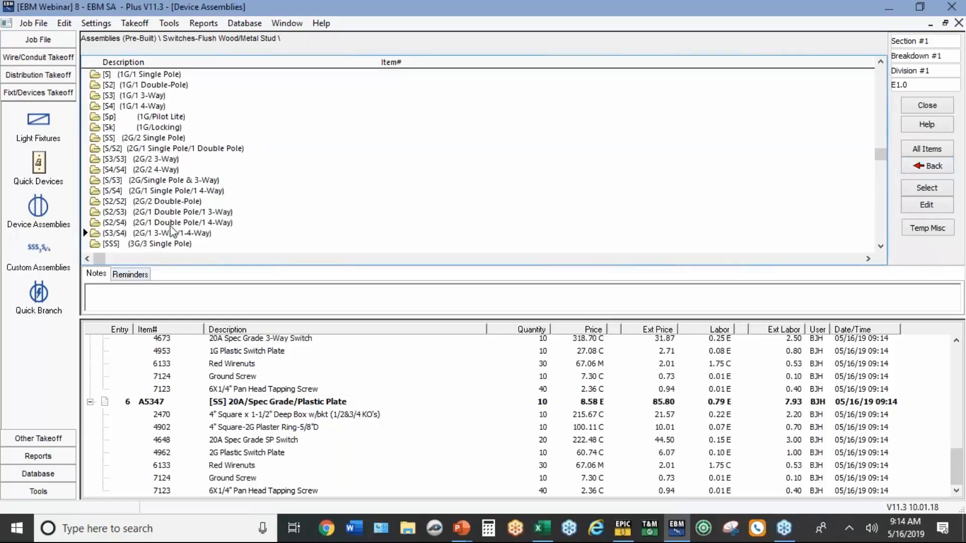
key("Down")
key("Down")
key("Down")
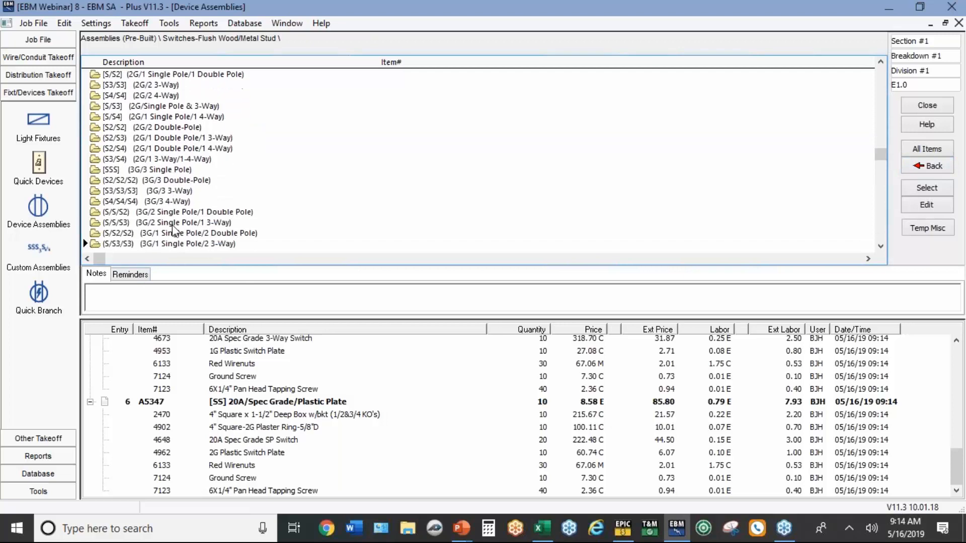
left_click(131, 170)
key("Down")
key("Down")
key("Down")
key("Down")
key("Down")
key("Down")
key("Down")
key("Down")
key("Down")
scroll(158, 221, "down", 1)
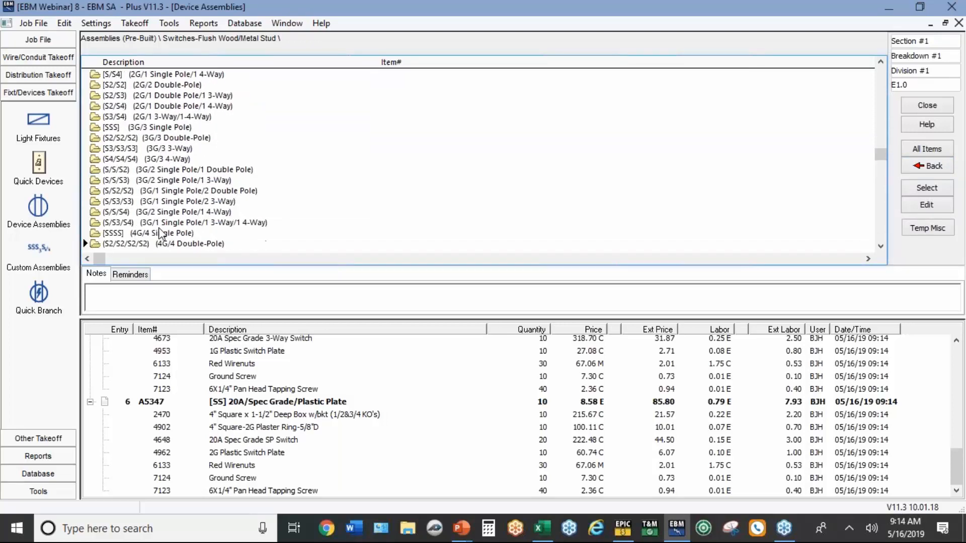
left_click(159, 223)
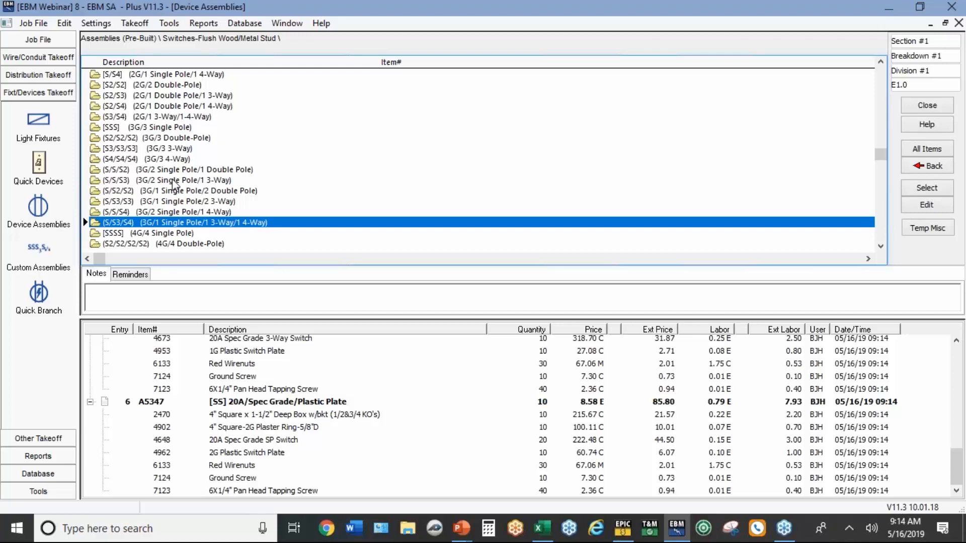
- Load the saved 3 Gang Switch Outlet assembly as the basis for a custom assembly
left_click(43, 248)
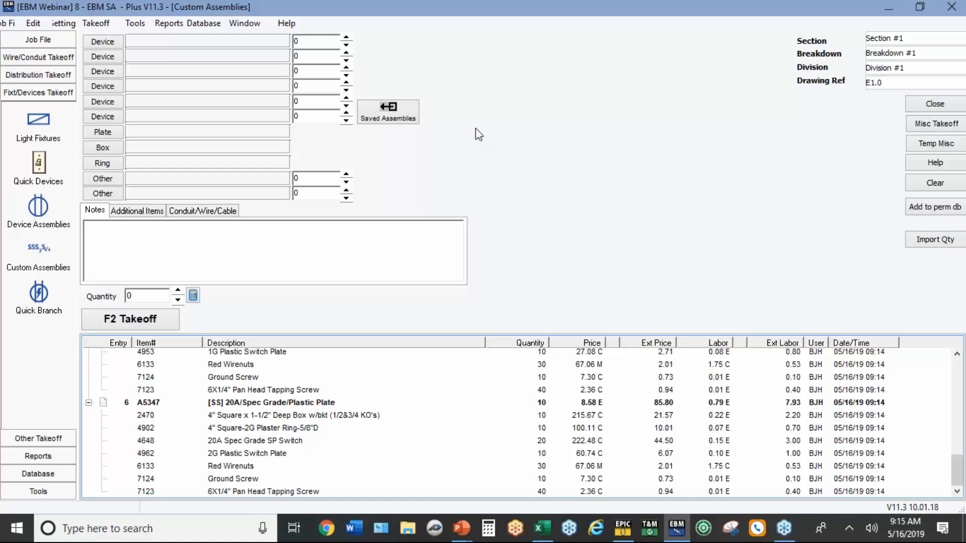
left_click(385, 111)
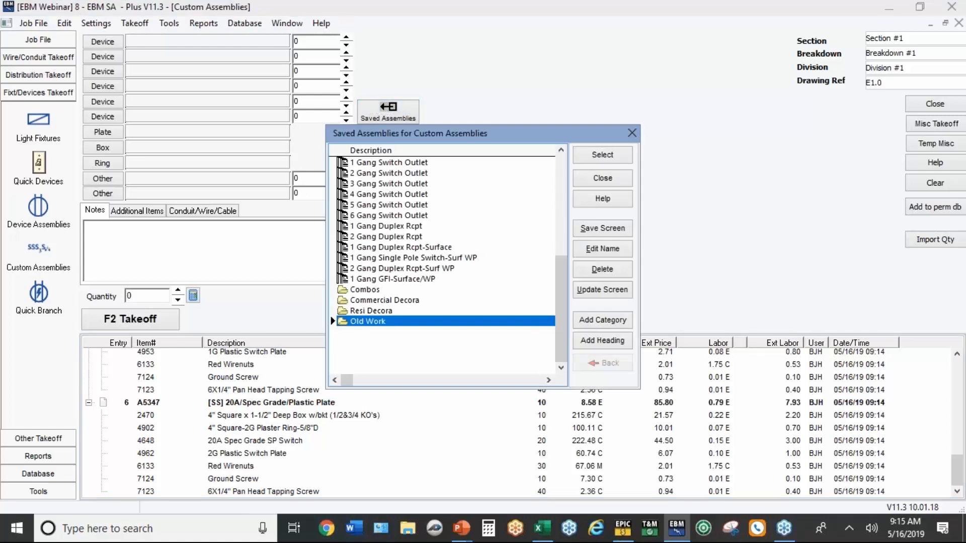
double_click(385, 182)
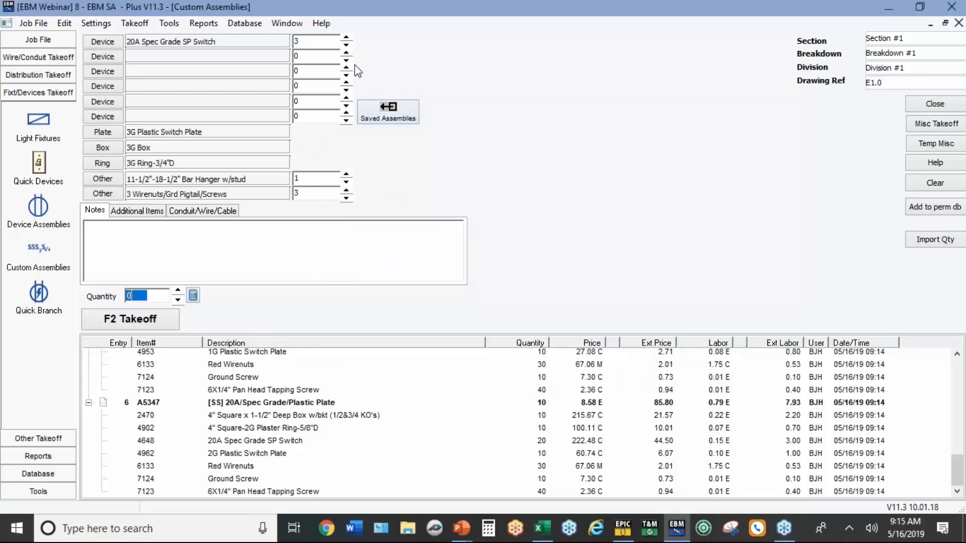
- Set the 20A Spec Grade SP Switch quantity to 1 and add one 20A Spec Grade 3-Way Switch as the second device
left_click(345, 46)
left_click(346, 46)
left_click(345, 46)
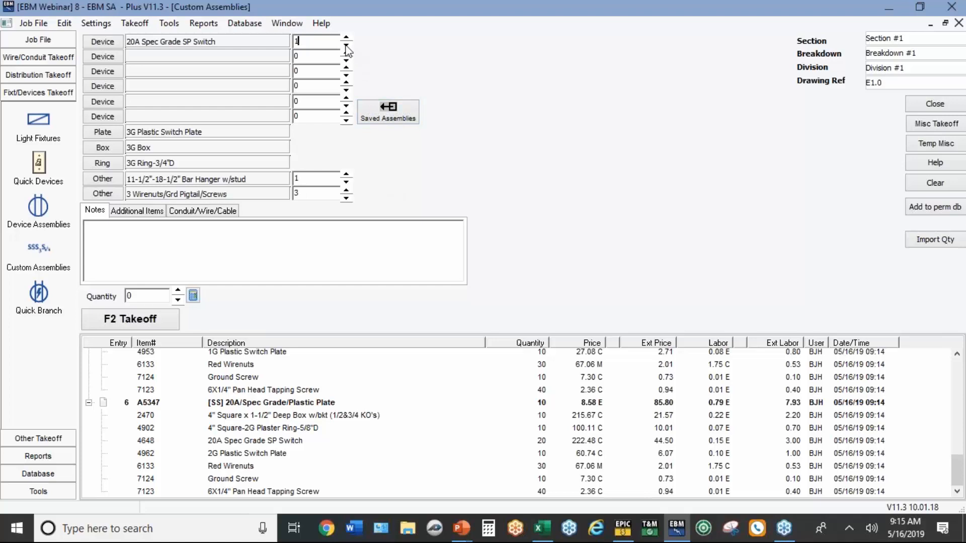
left_click(103, 56)
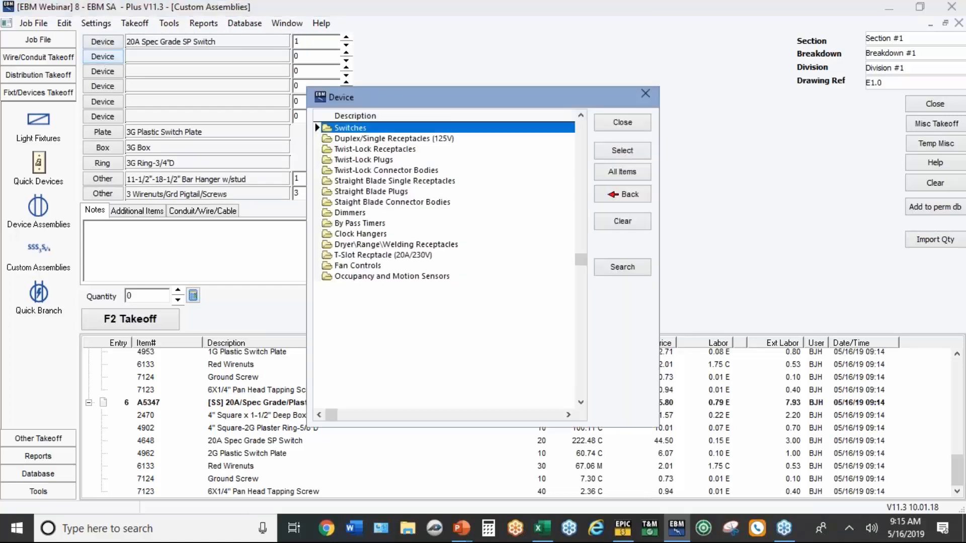
double_click(385, 129)
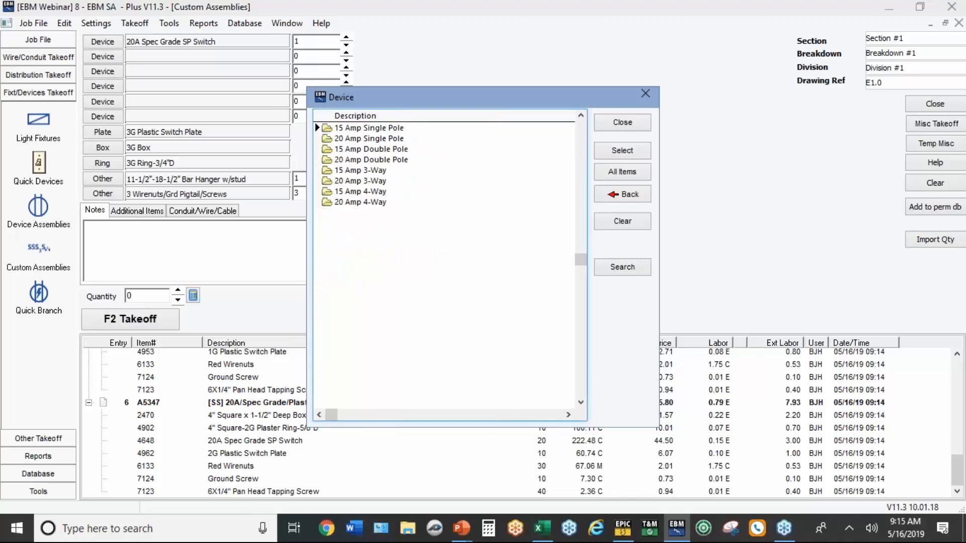
double_click(378, 182)
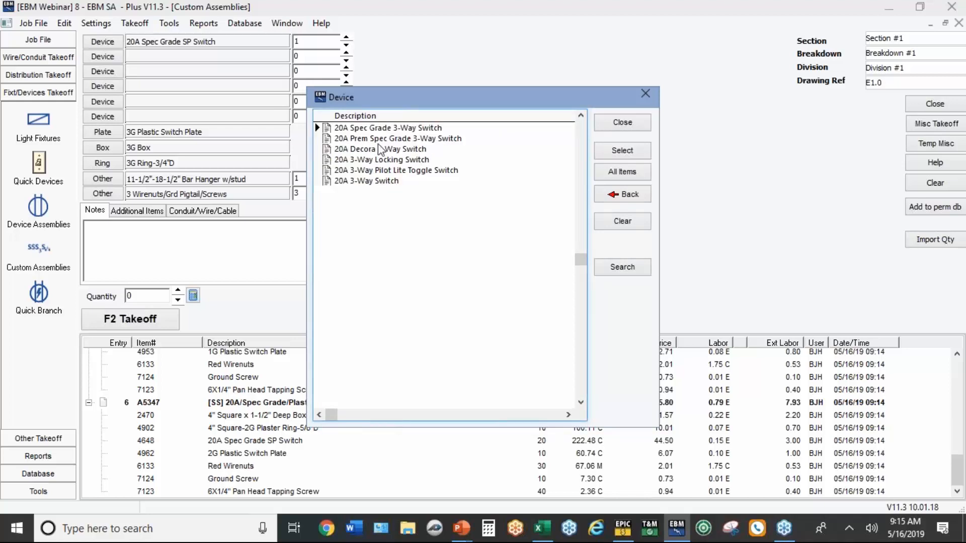
double_click(378, 129)
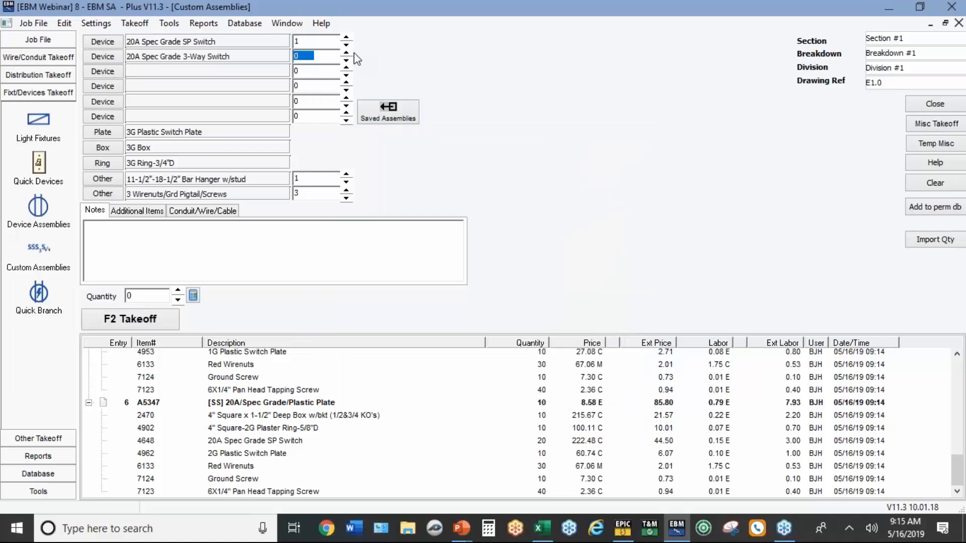
left_click(347, 52)
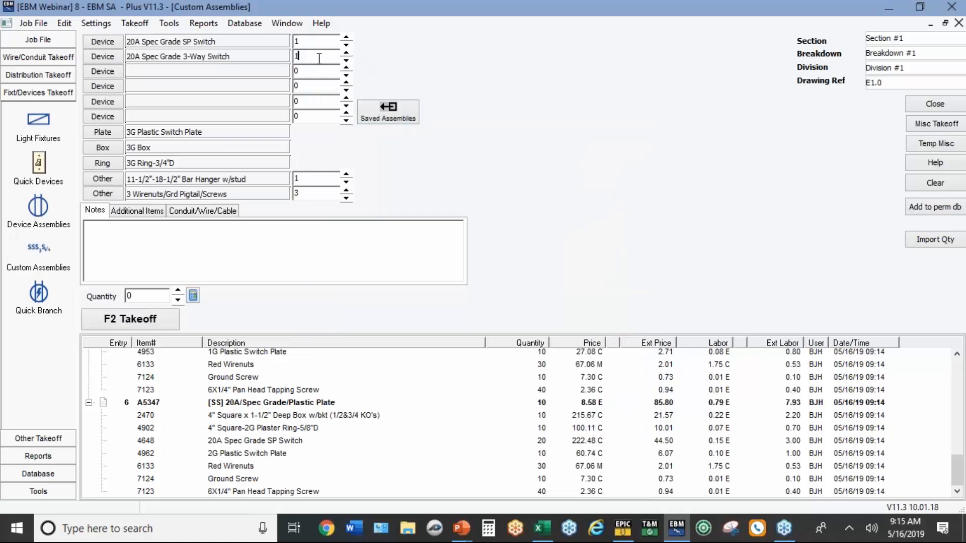
- Add one SP 600W Spec Grade Slide Dimmer from the Incandescent/LED Dimmers as the third device
left_click(97, 71)
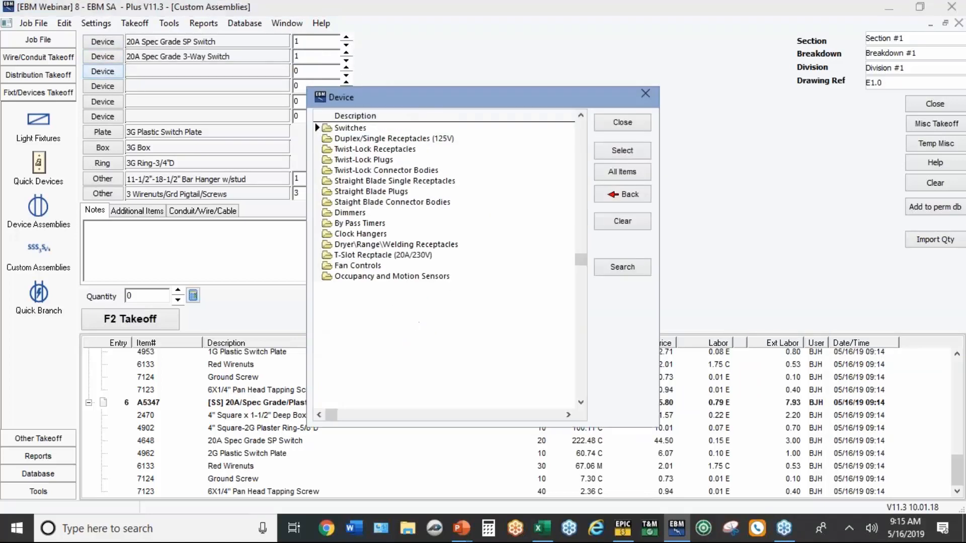
left_click(355, 216)
double_click(355, 215)
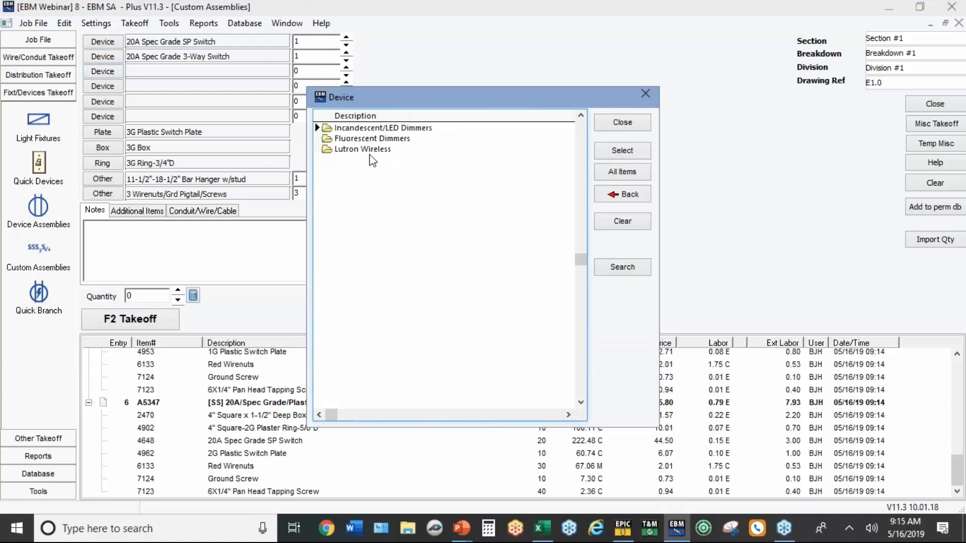
left_click(371, 132)
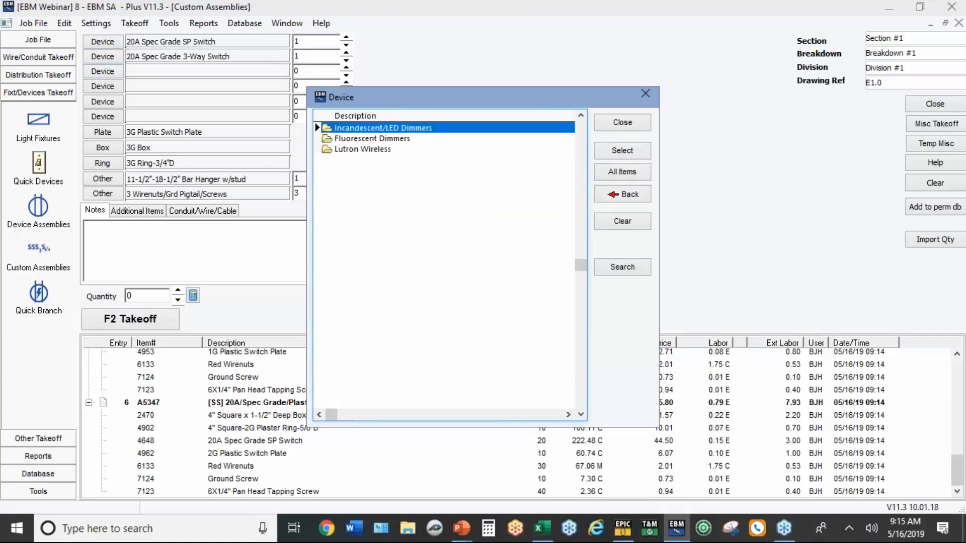
double_click(371, 132)
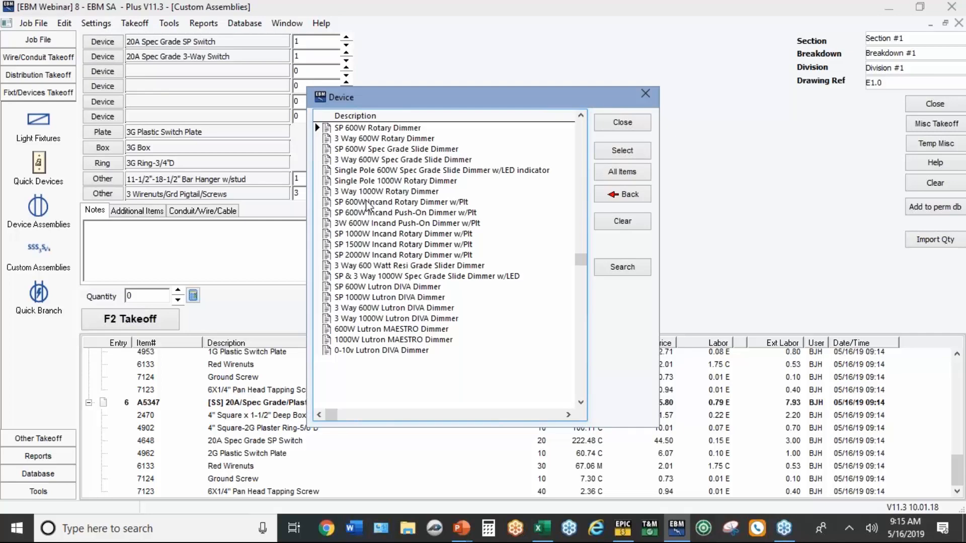
left_click(362, 151)
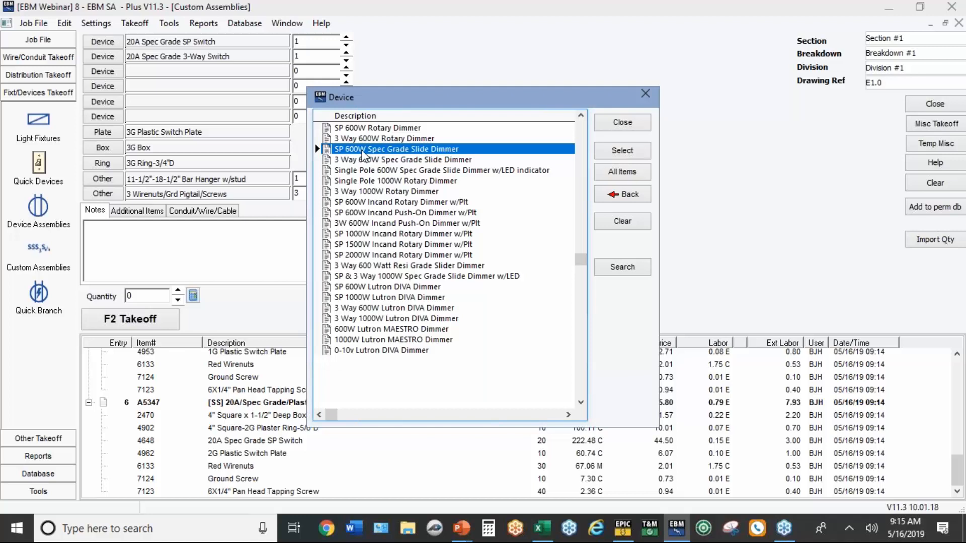
double_click(361, 150)
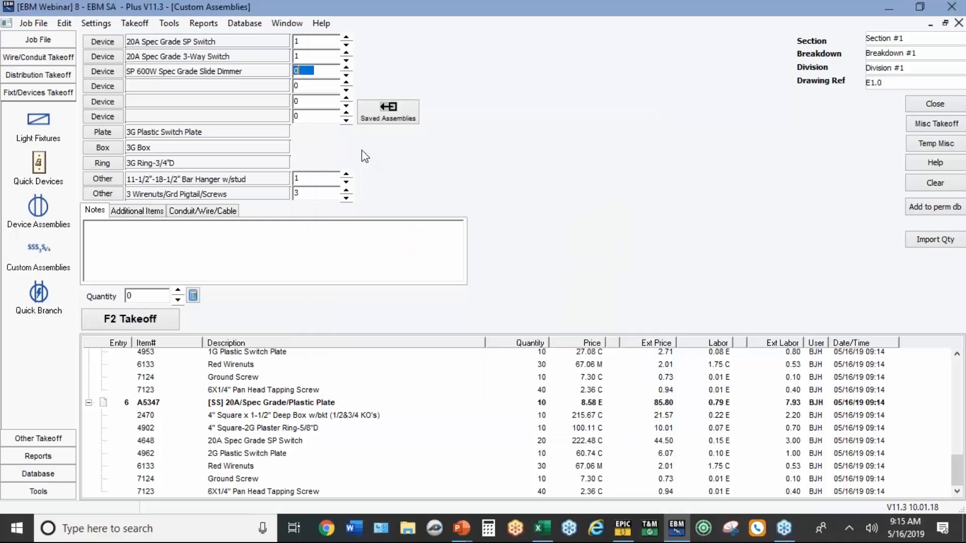
left_click(346, 68)
- Take off 2 of the custom three-gang switch and dimmer assembly
left_click(152, 294)
type("2")
left_click(142, 324)
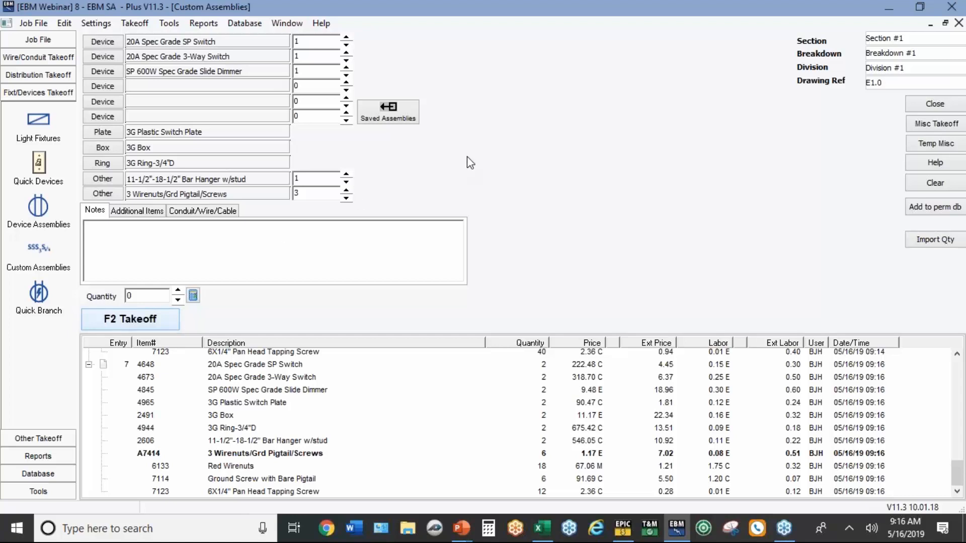
- Save the current custom assembly to the saved assemblies under the name "3 gang combo"
left_click(388, 107)
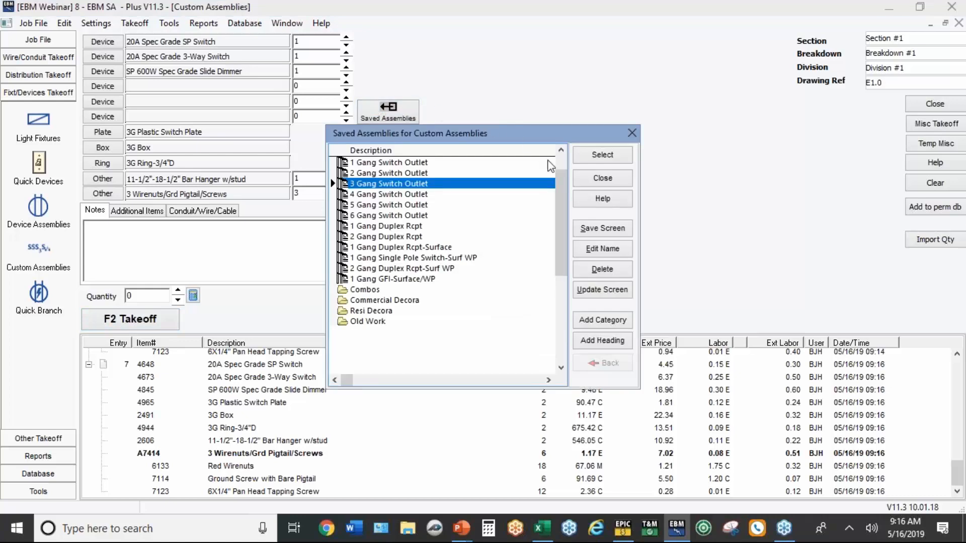
left_click(598, 228)
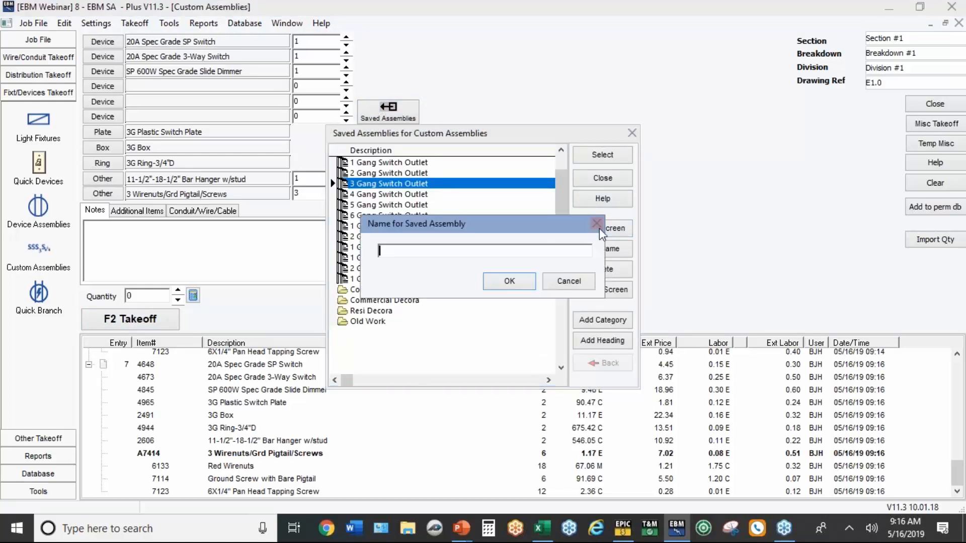
type("3 gang combo")
left_click(510, 279)
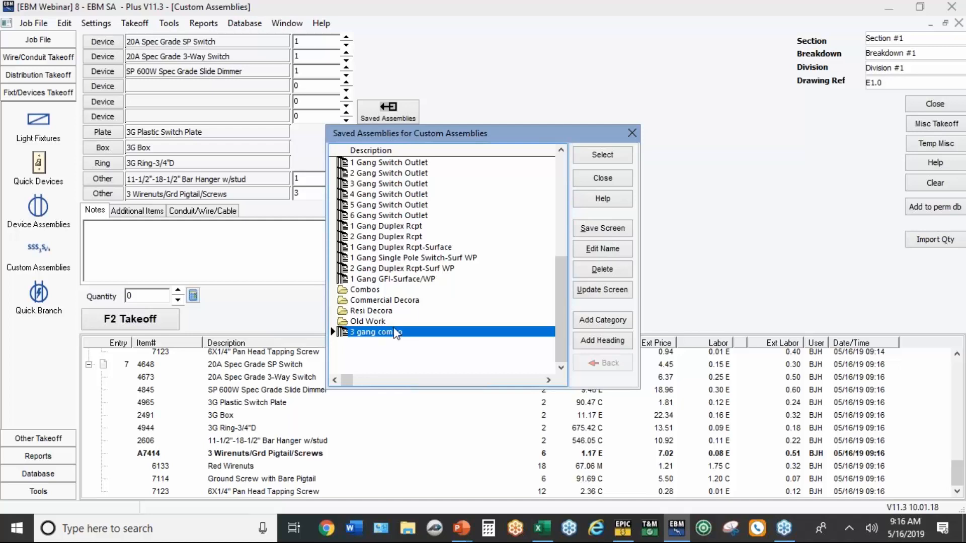
left_click(609, 180)
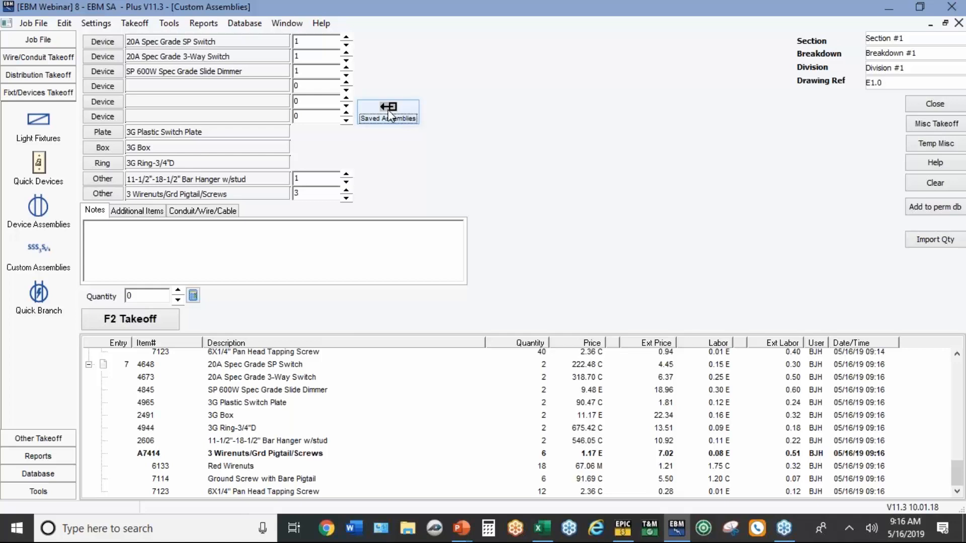
- Start a light fixture takeoff with designation A and the recessed L.E.D. 2'x4' Lay-In as its description
left_click(39, 128)
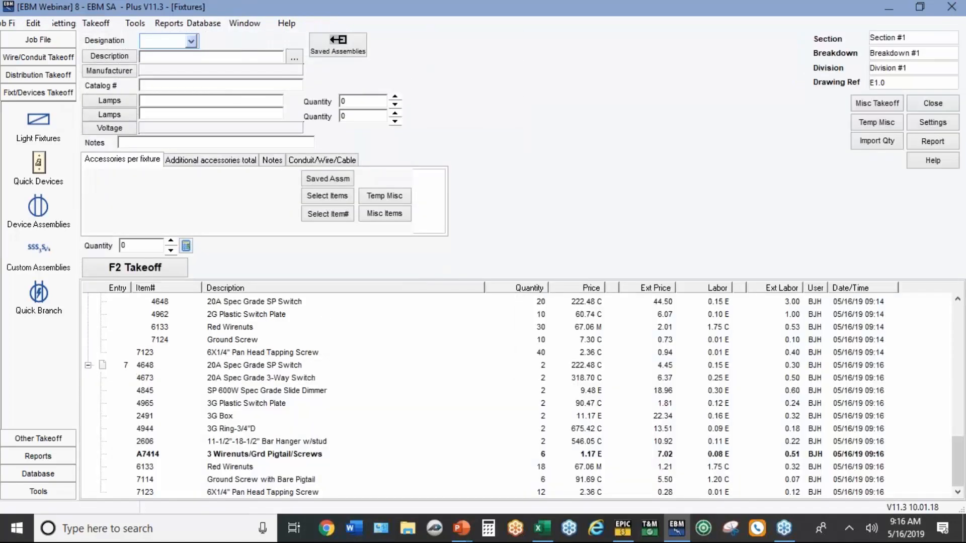
type("A")
left_click(113, 55)
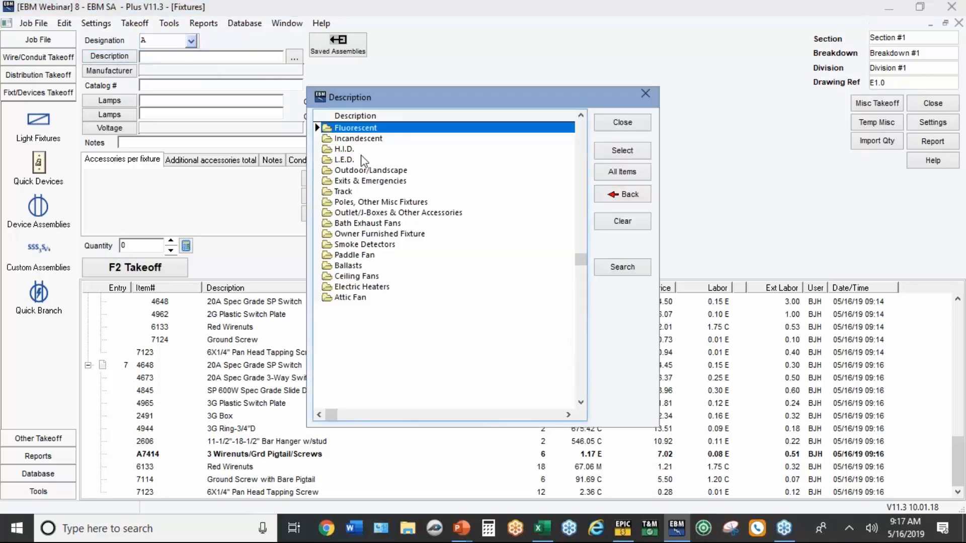
double_click(343, 160)
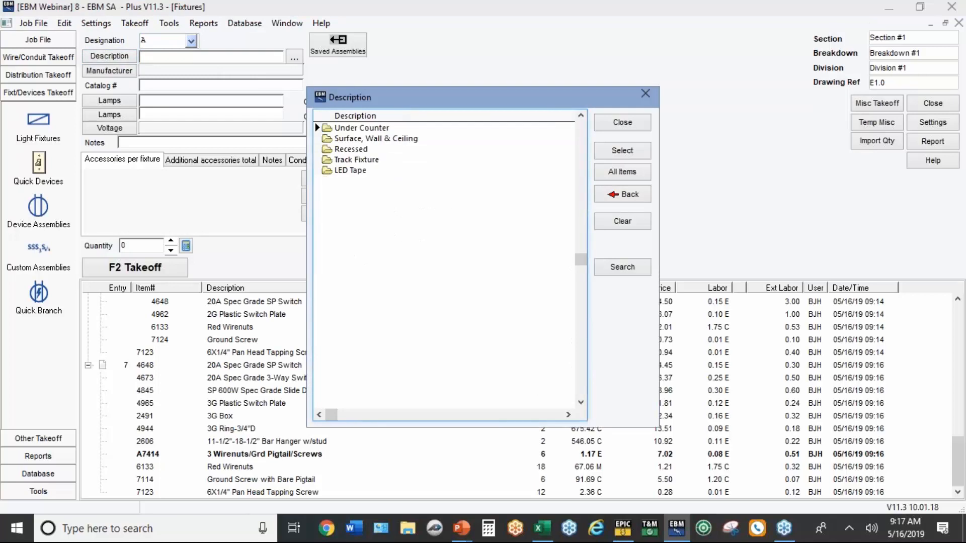
double_click(351, 149)
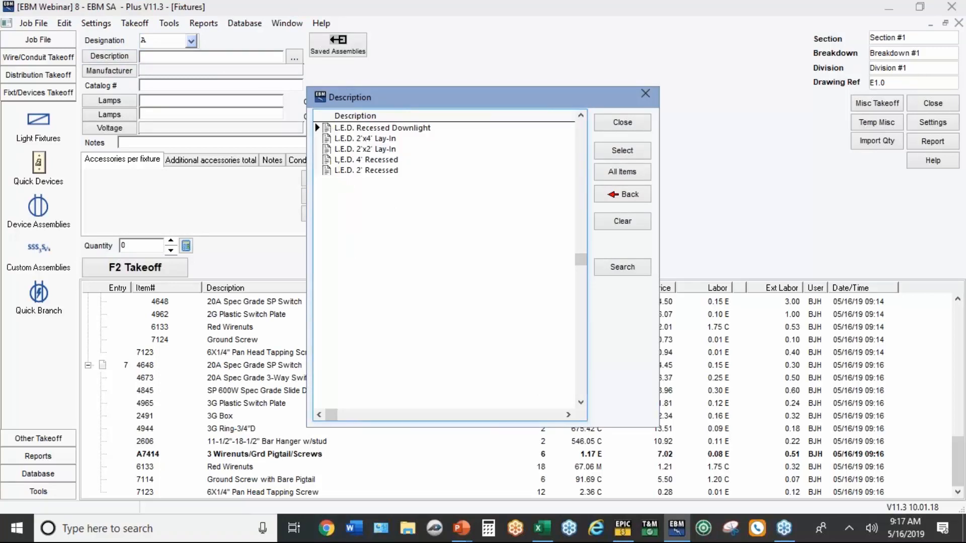
double_click(348, 140)
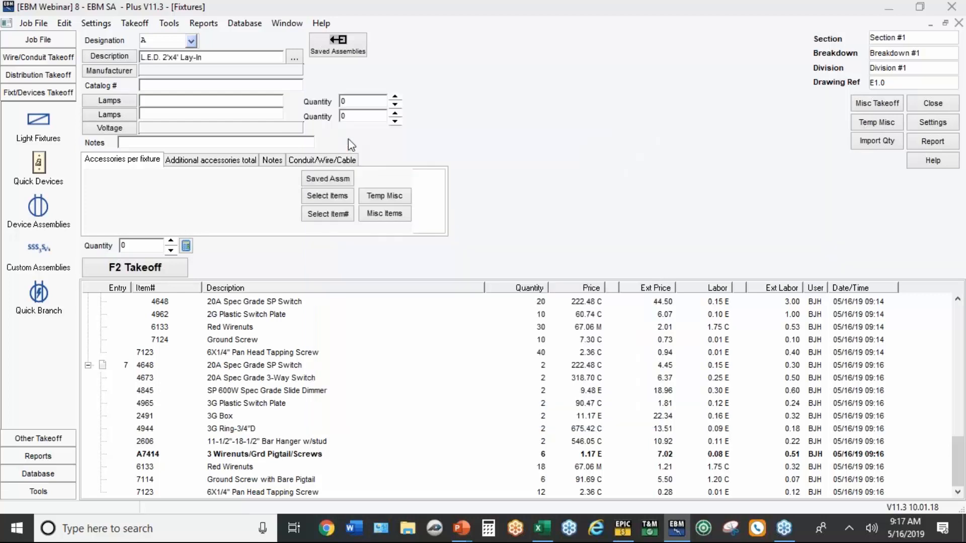
- Set fixture A's manufacturer to Lithonia and its catalog number to 12345
left_click(101, 71)
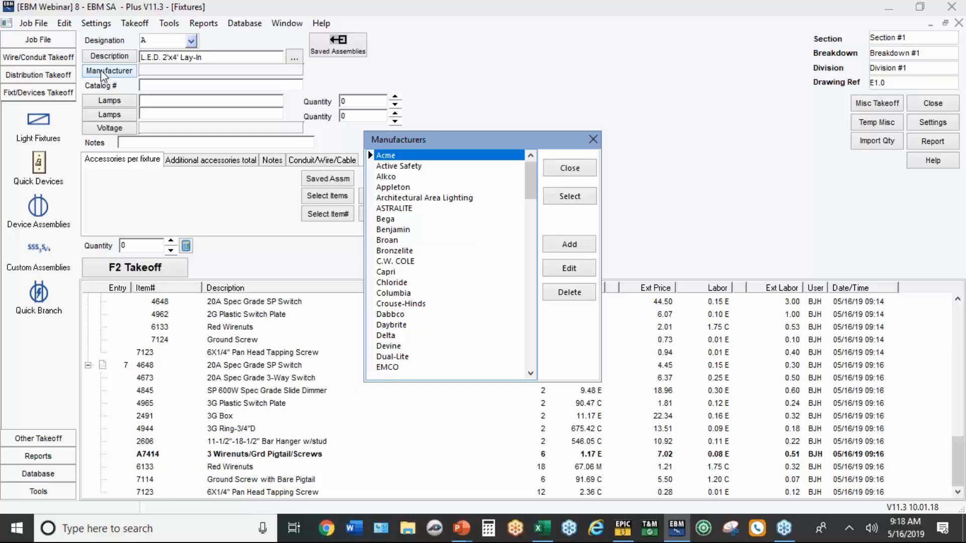
key("l")
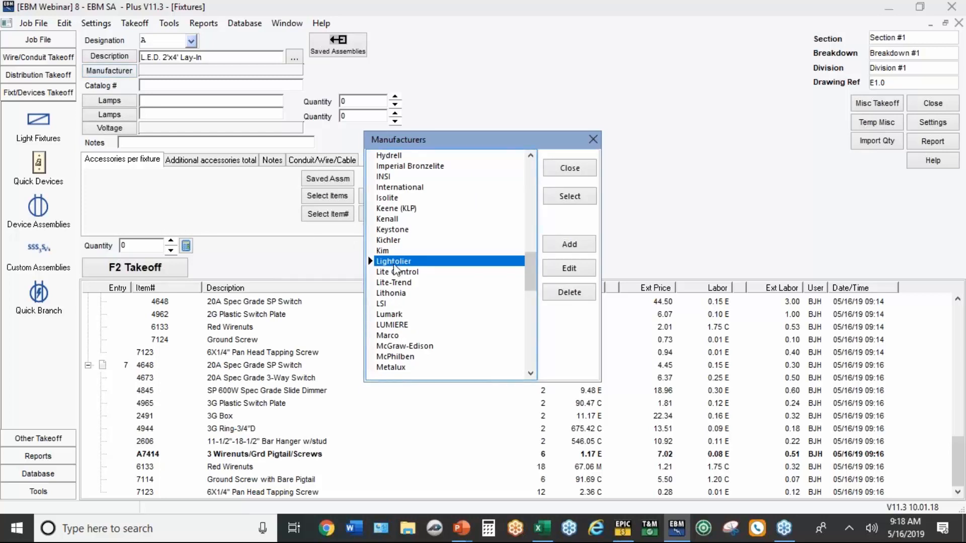
left_click(388, 293)
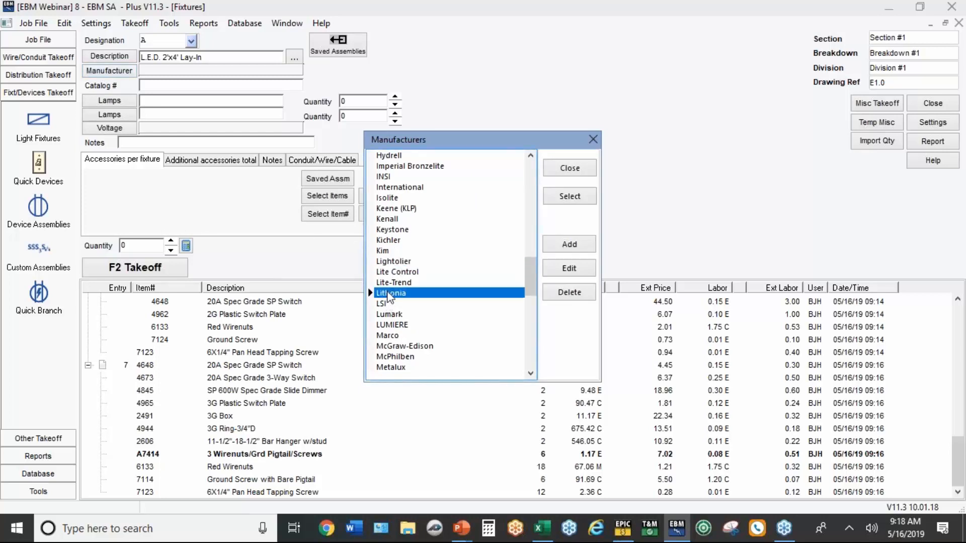
double_click(389, 293)
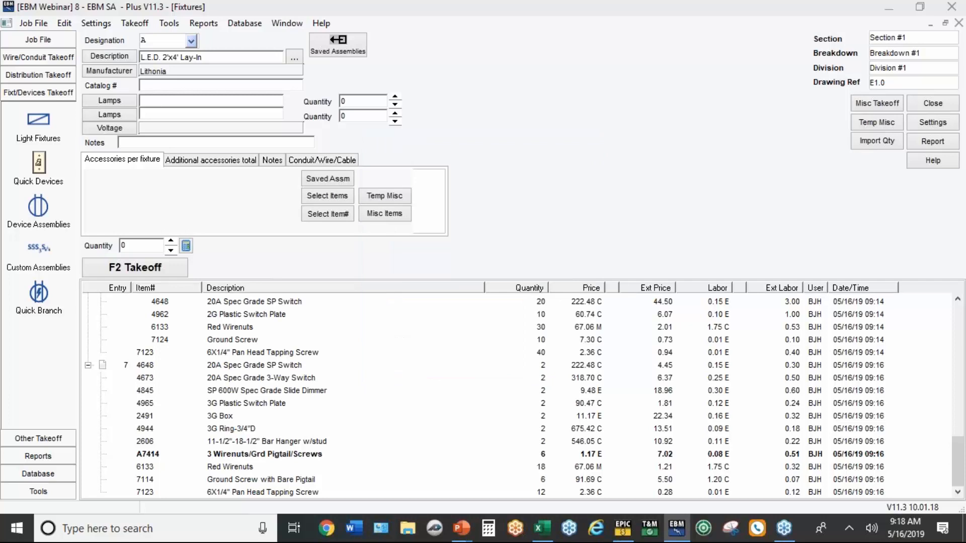
type("12345")
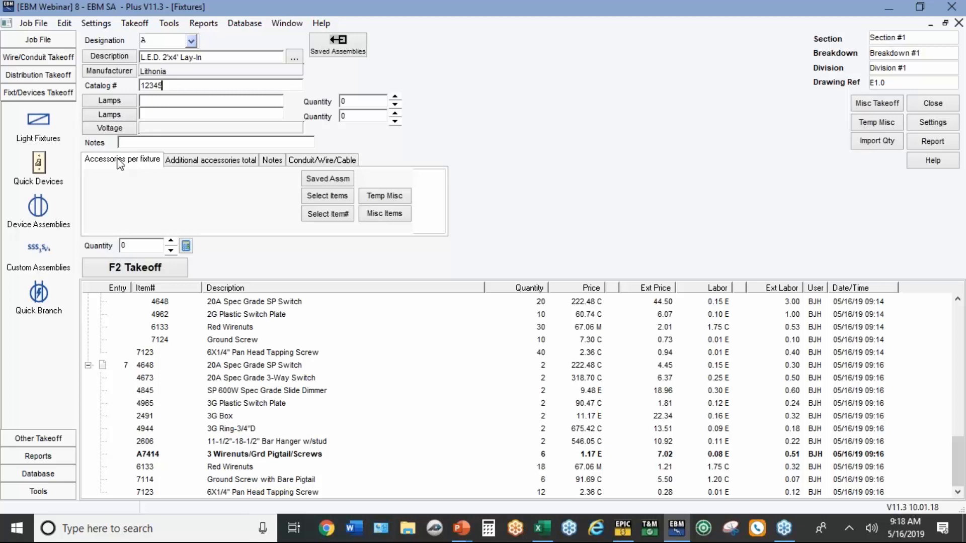
- Add one 6'-12/2 MC Fixture Whip (field assembled) as an accessory per fixture
left_click(346, 195)
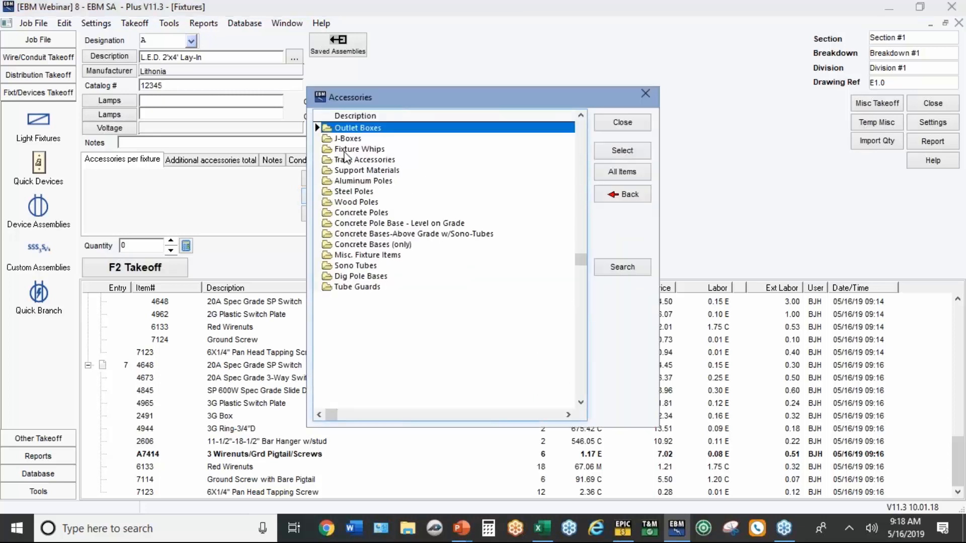
double_click(346, 150)
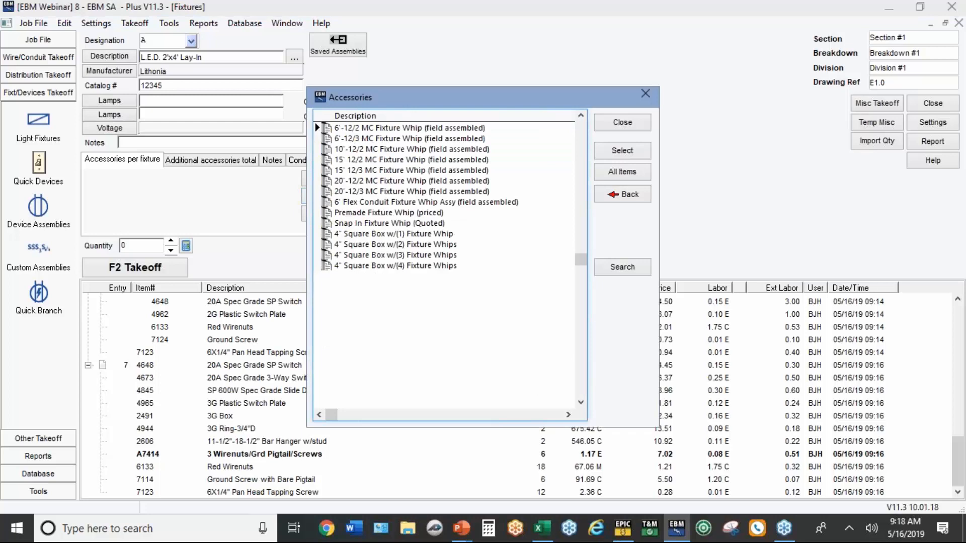
double_click(370, 130)
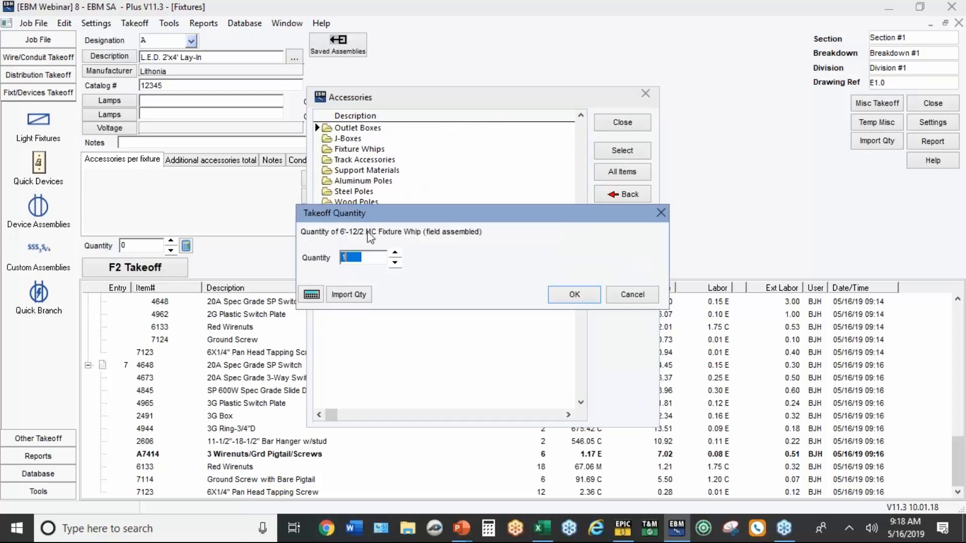
left_click(574, 294)
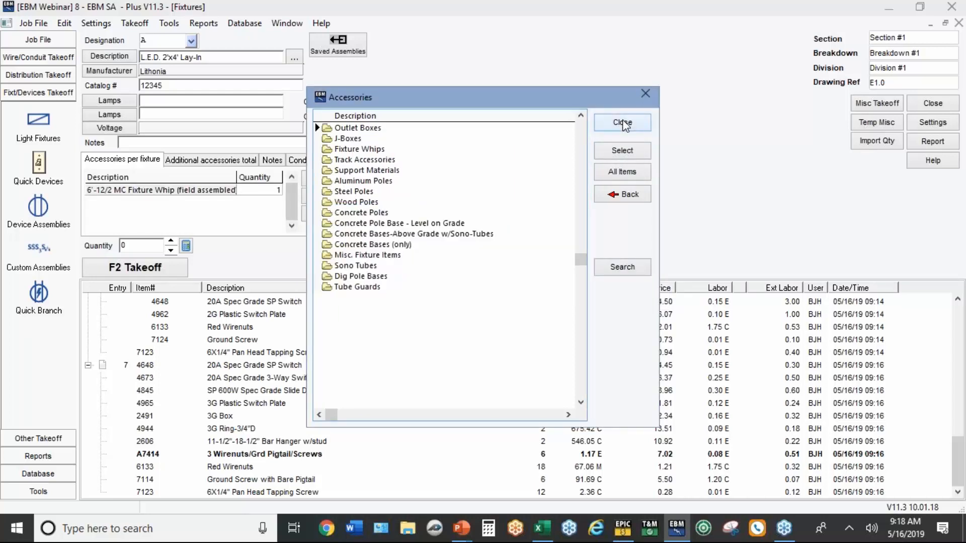
- Add the 4" Square Box w/Blank Cover from the J-Boxes as a per-fixture accessory with quantity .5
left_click(358, 141)
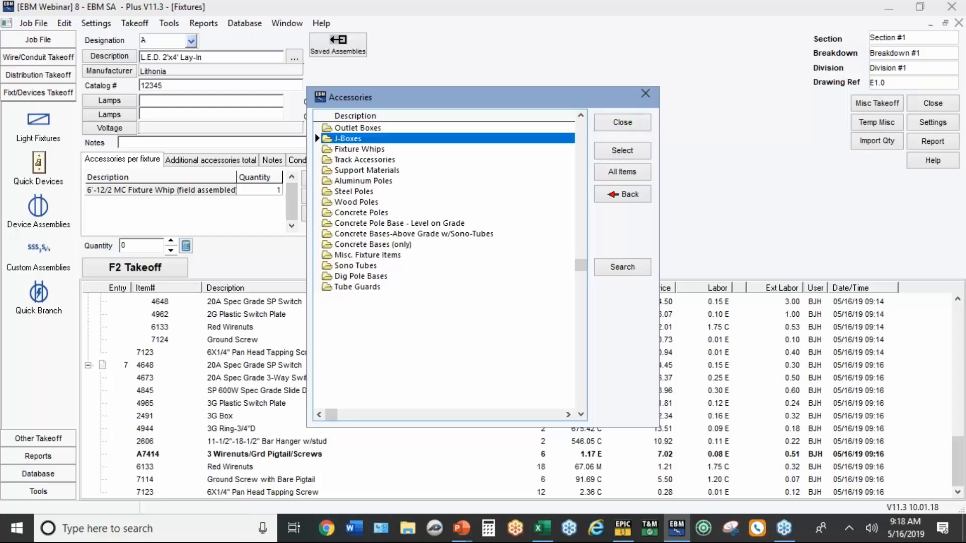
double_click(357, 139)
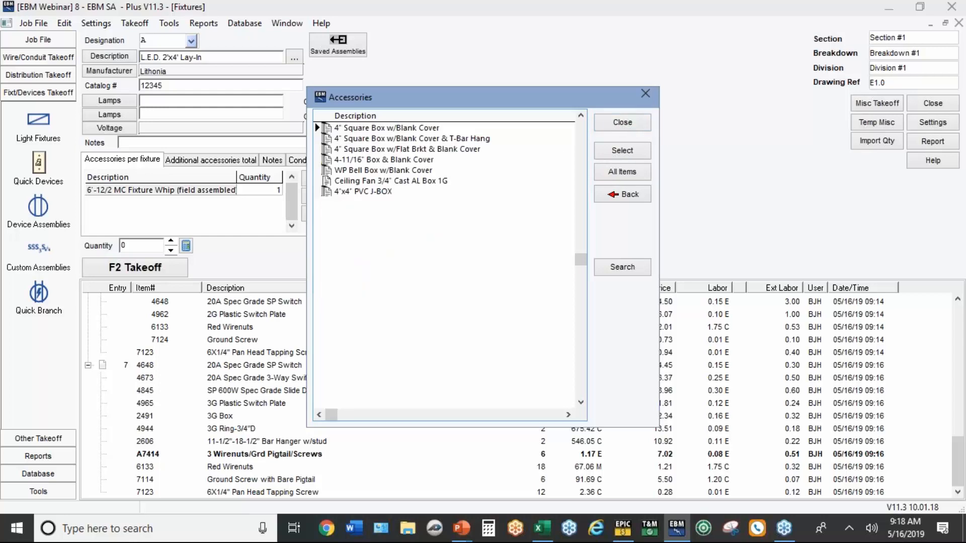
double_click(355, 129)
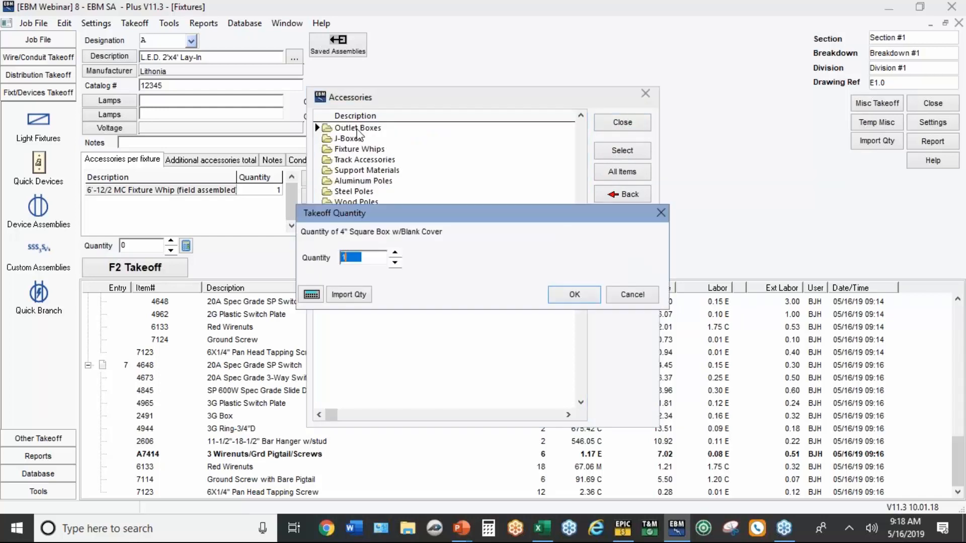
type(".5")
left_click(576, 298)
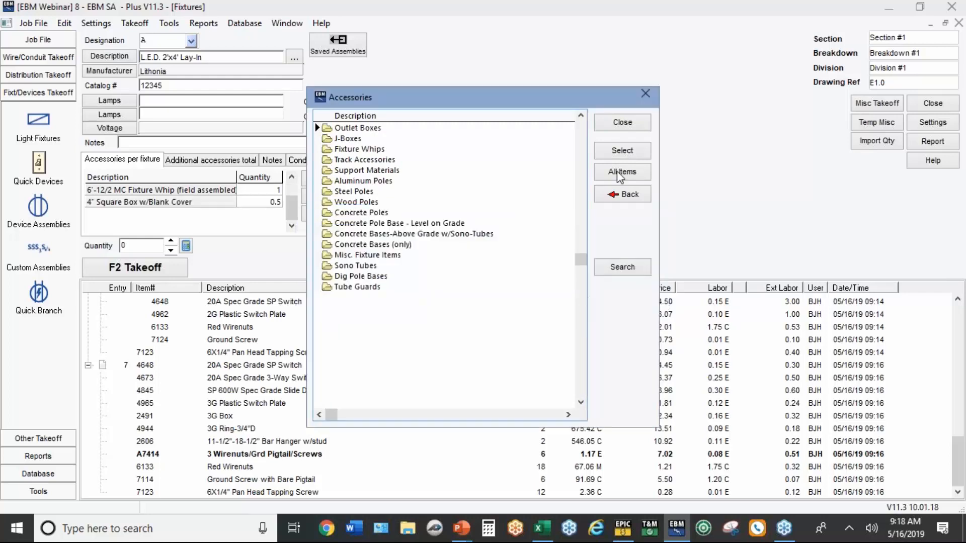
- Finish the accessory selection and take off 60 of light fixture A
left_click(624, 124)
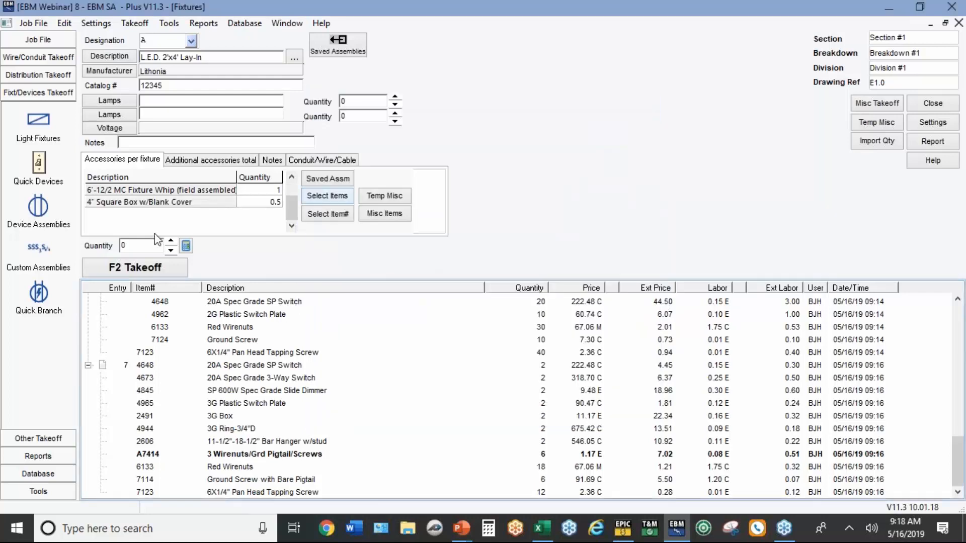
double_click(143, 246)
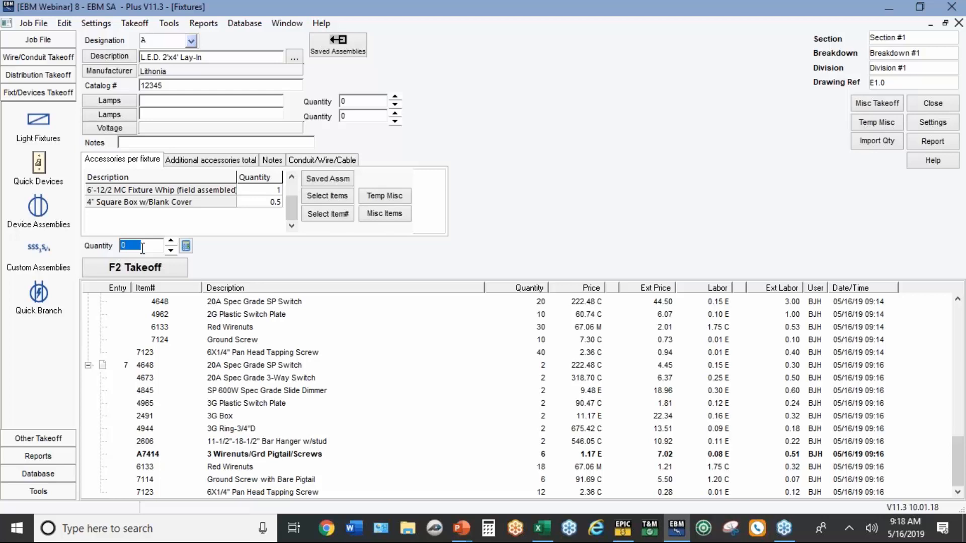
type("60")
left_click(138, 271)
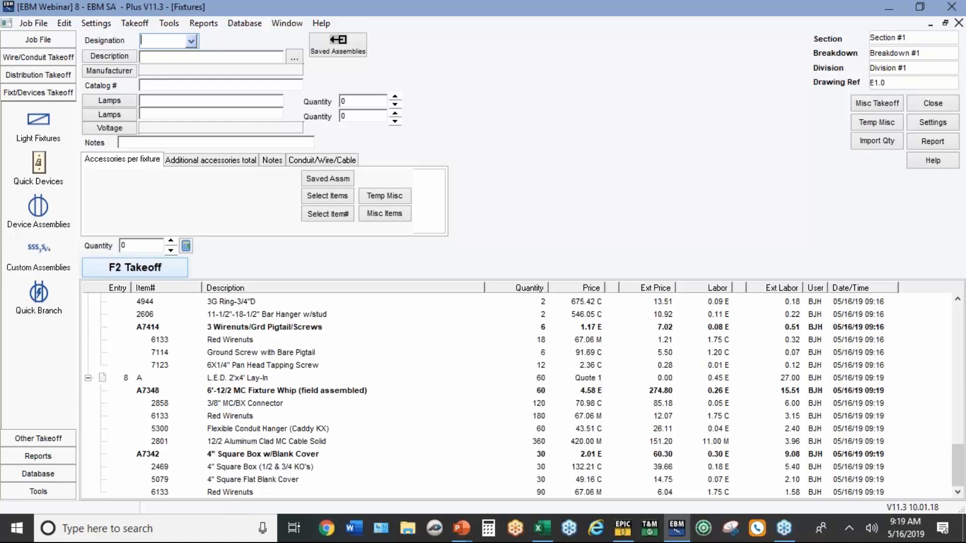
- Start fixture A-EM from a copy of fixture A's specifications and set its catalog number to 12345-EM
type("A-EM")
left_click(191, 42)
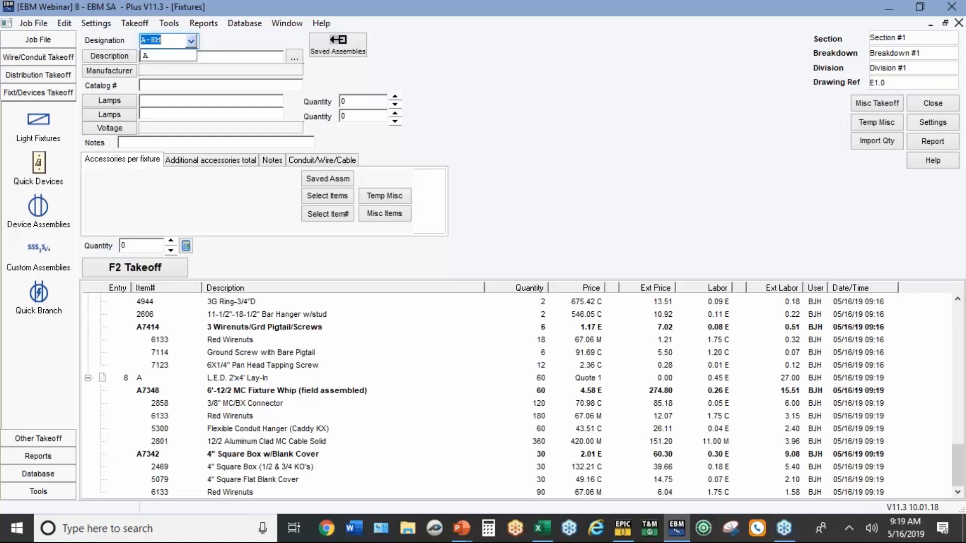
left_click(184, 57)
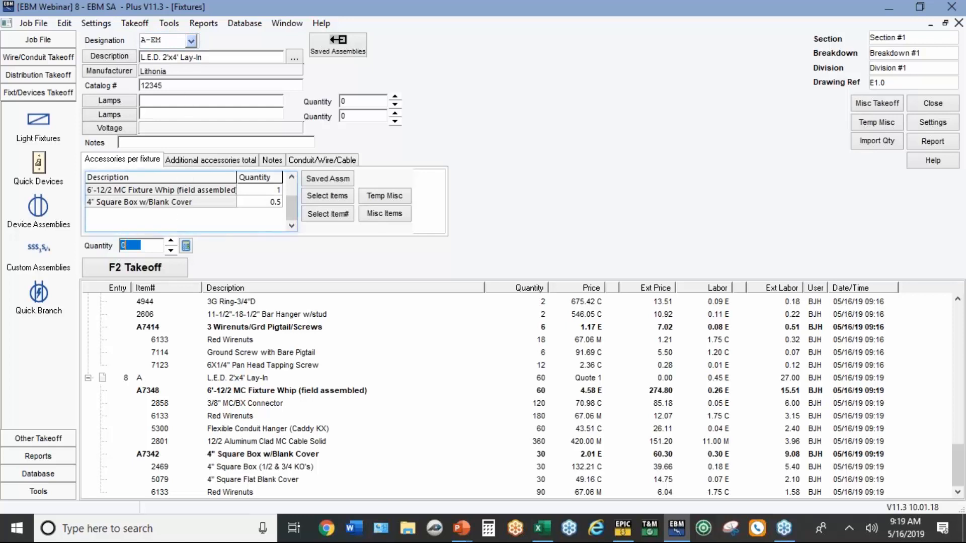
left_click(163, 82)
type("-")
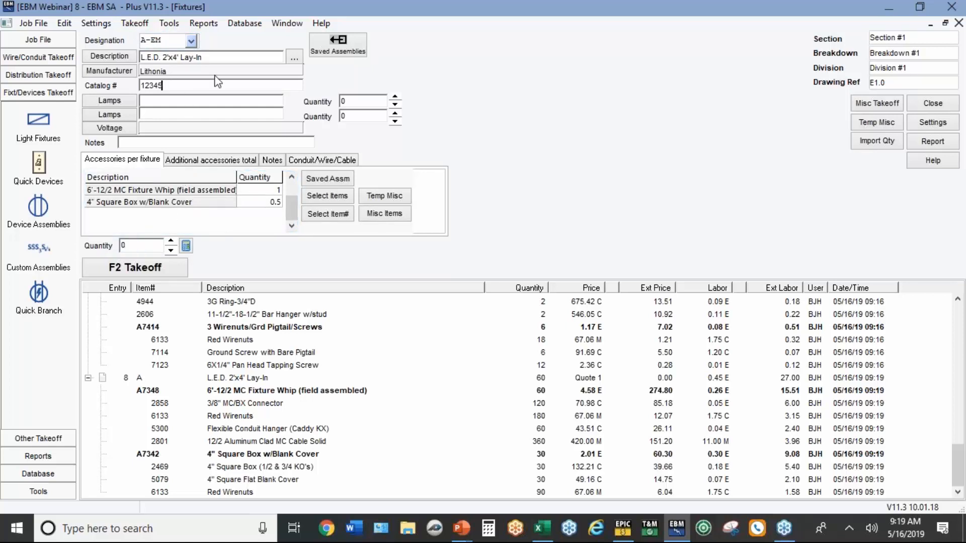
type("EM")
- Add the note EMERGENCY to fixture A-EM and take off 12 of them
left_click(170, 139)
type("EMERGENCY")
left_click(223, 212)
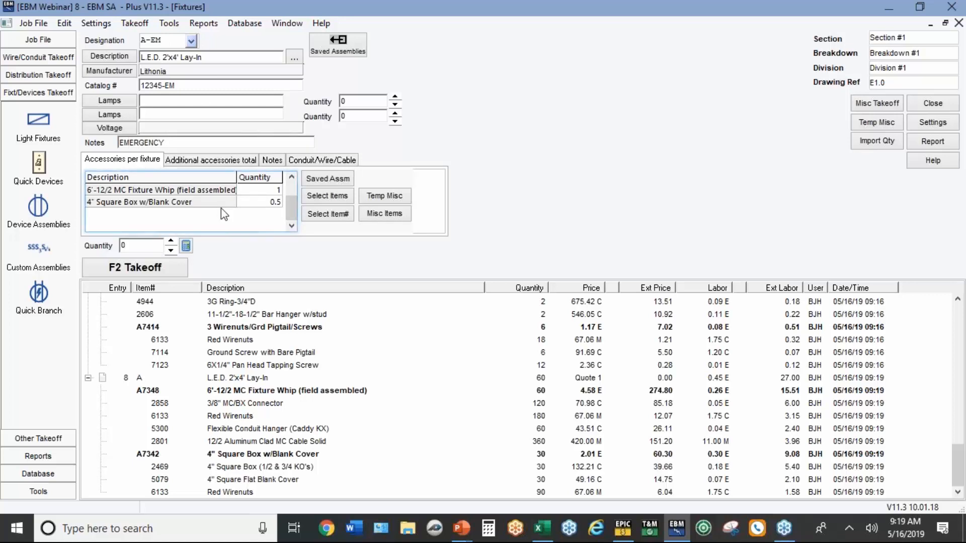
left_click(140, 245)
left_click(140, 245)
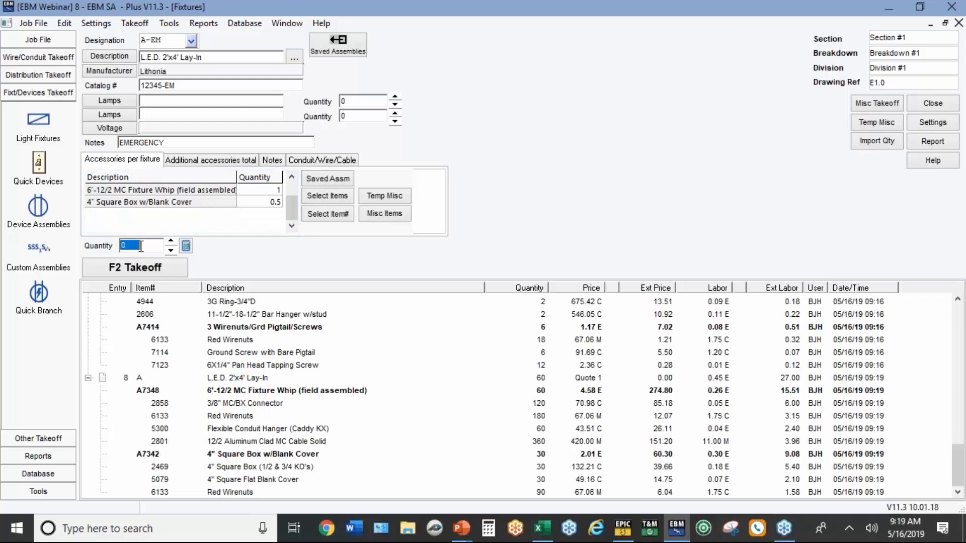
type("12")
left_click(135, 268)
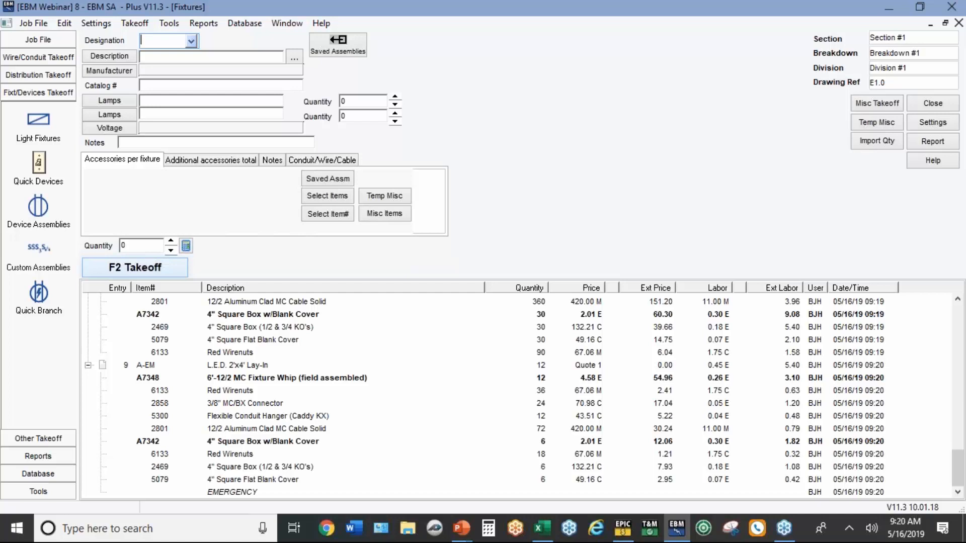
- Start a fixture takeoff with designation X from the saved assembly Exit Fixture (T-bar ceiling)
type("X")
left_click(344, 47)
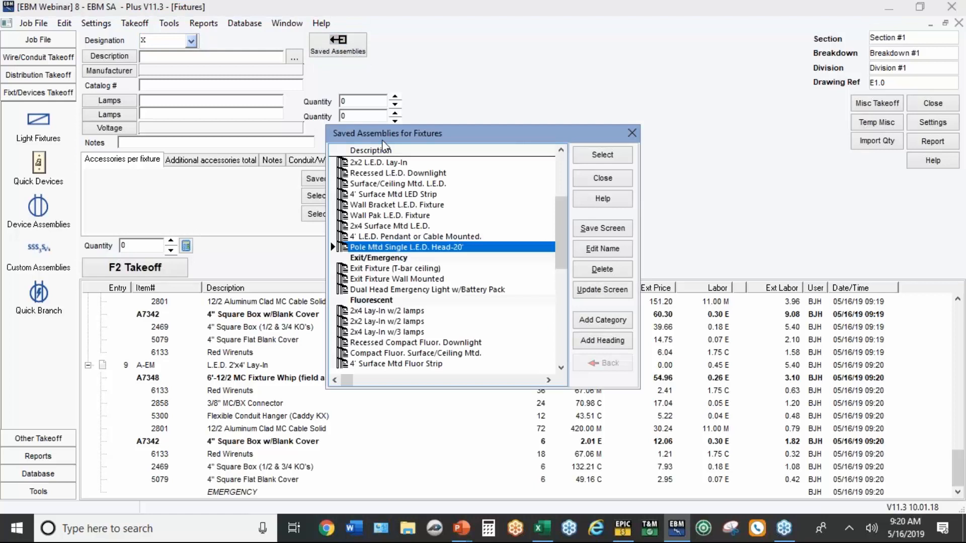
double_click(396, 268)
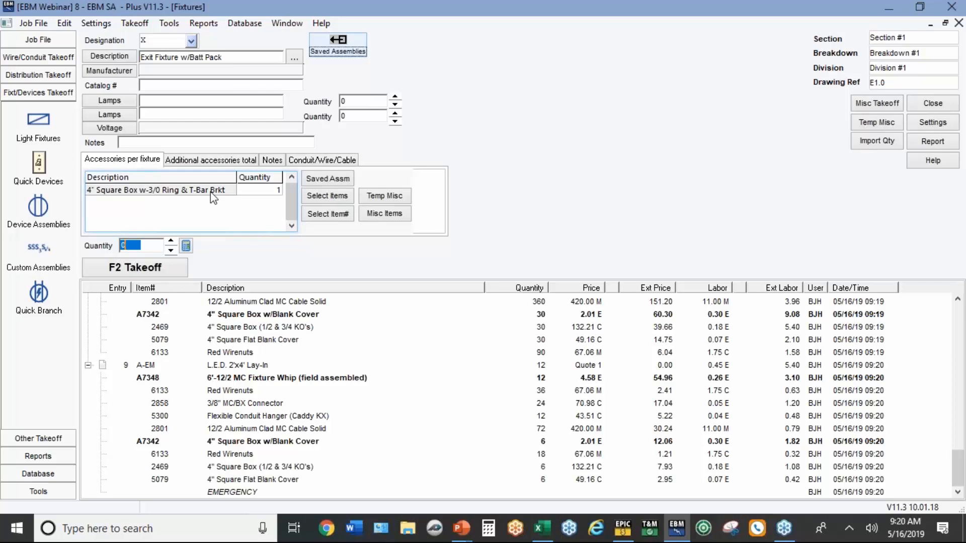
- Add one 6'-12/2 MC Fixture Whip (field assembled) per exit fixture X and take off 10 fixtures
left_click(327, 199)
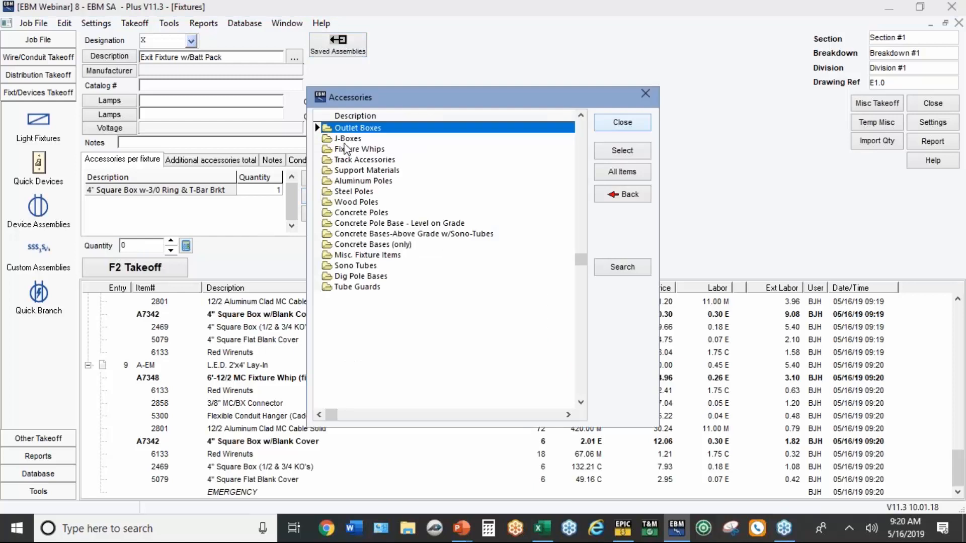
double_click(354, 150)
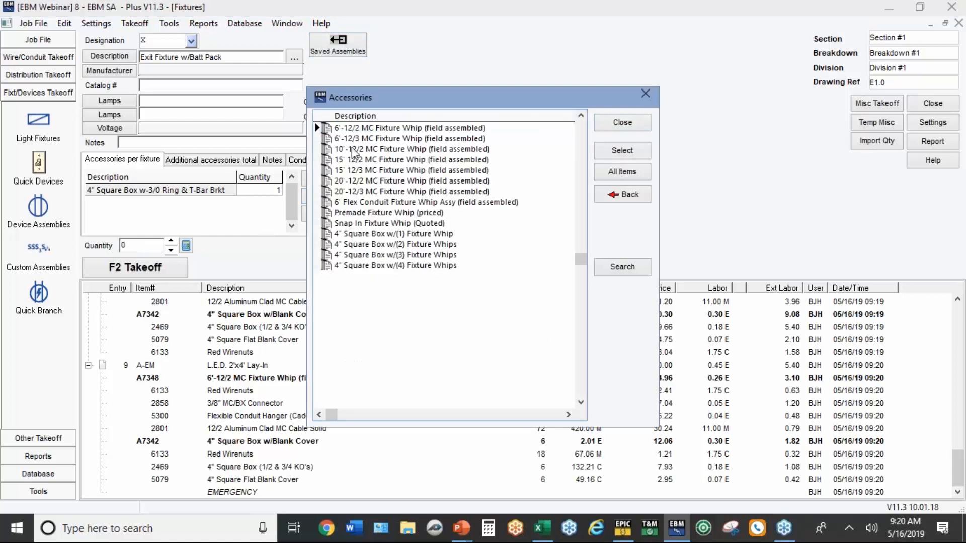
double_click(352, 128)
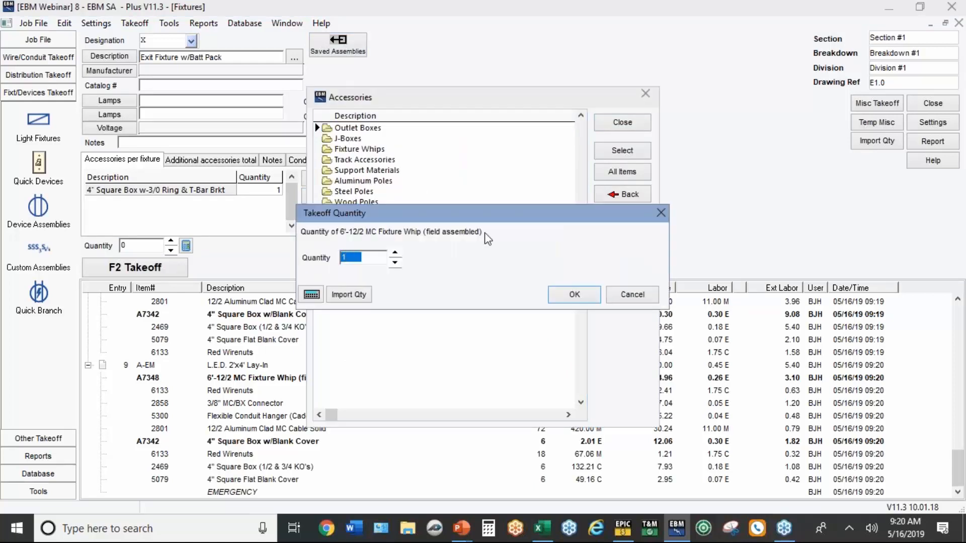
left_click(572, 292)
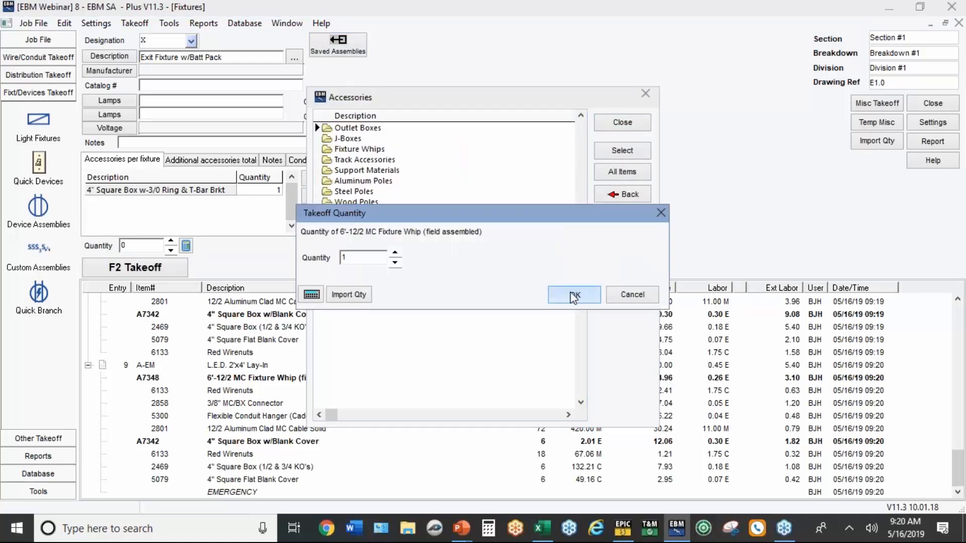
left_click(622, 122)
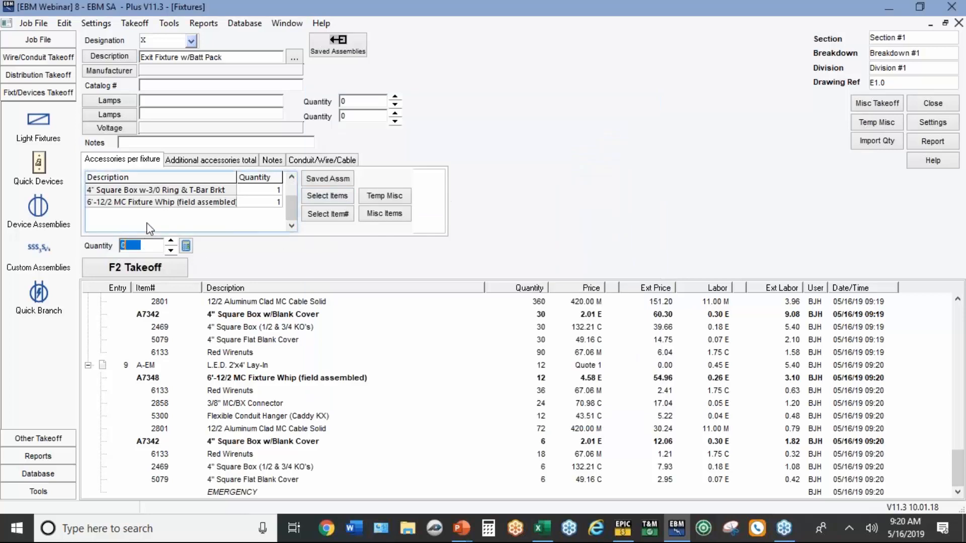
type("10")
left_click(148, 270)
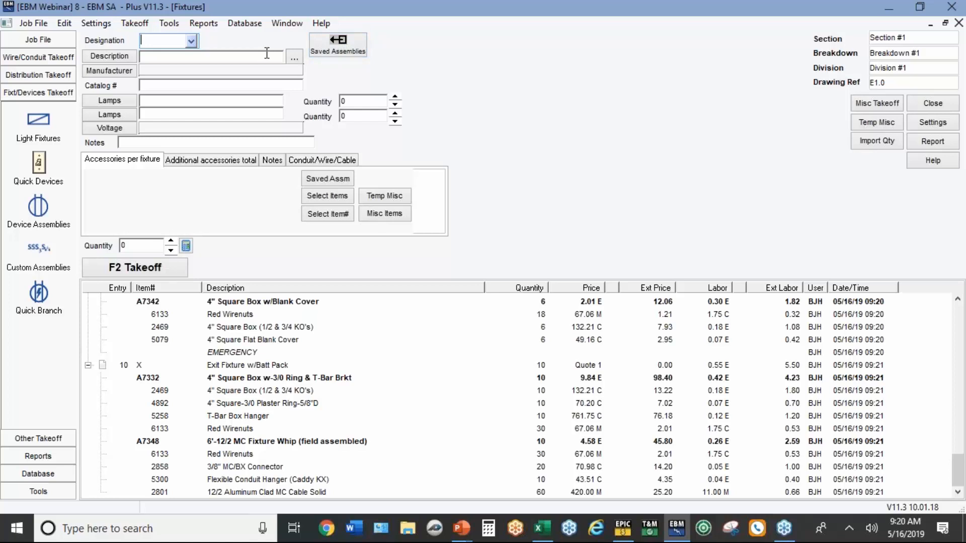
- Recall the existing fixture designation A and take off another 10 of them
left_click(192, 41)
left_click(174, 54)
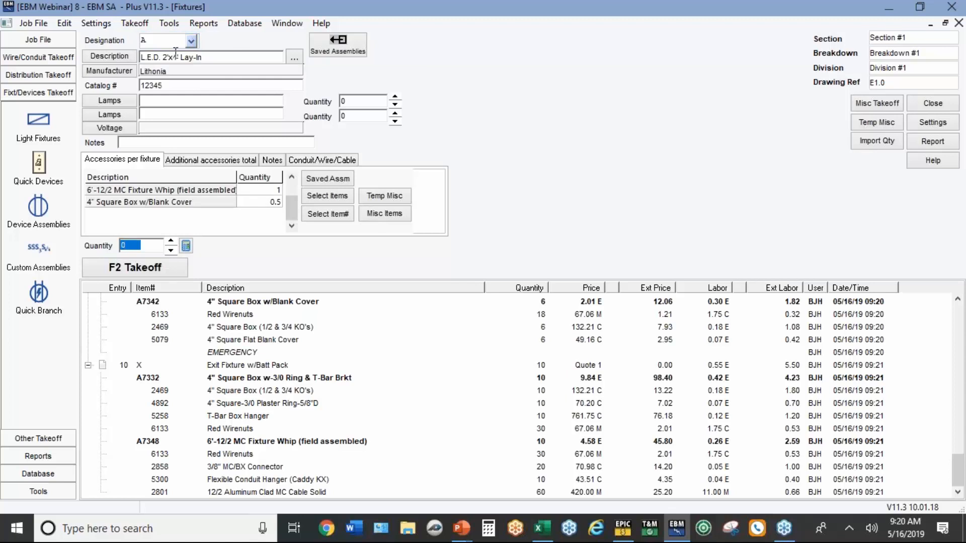
type("10")
left_click(139, 275)
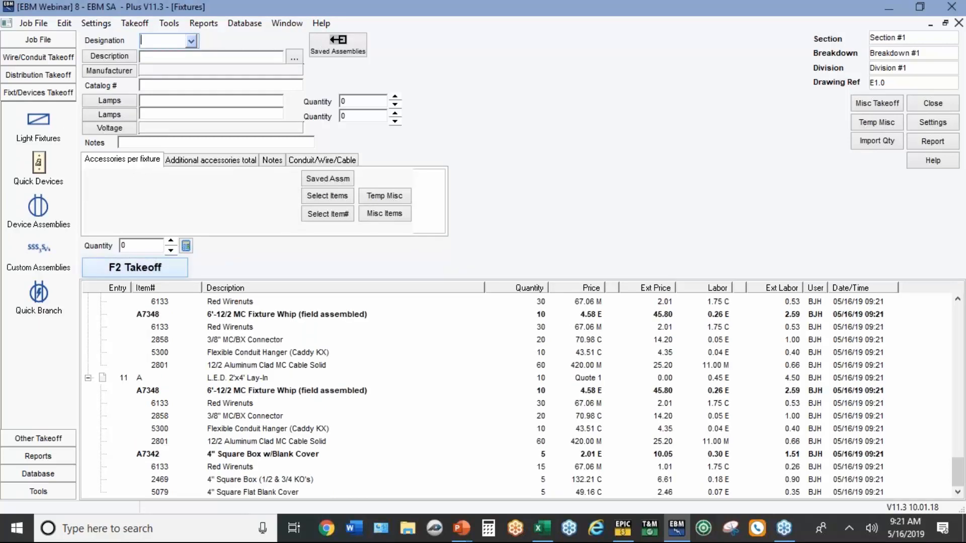
- Review the fixture takeoff entries and generate the fixture quote report without sorting by section
left_click(139, 385)
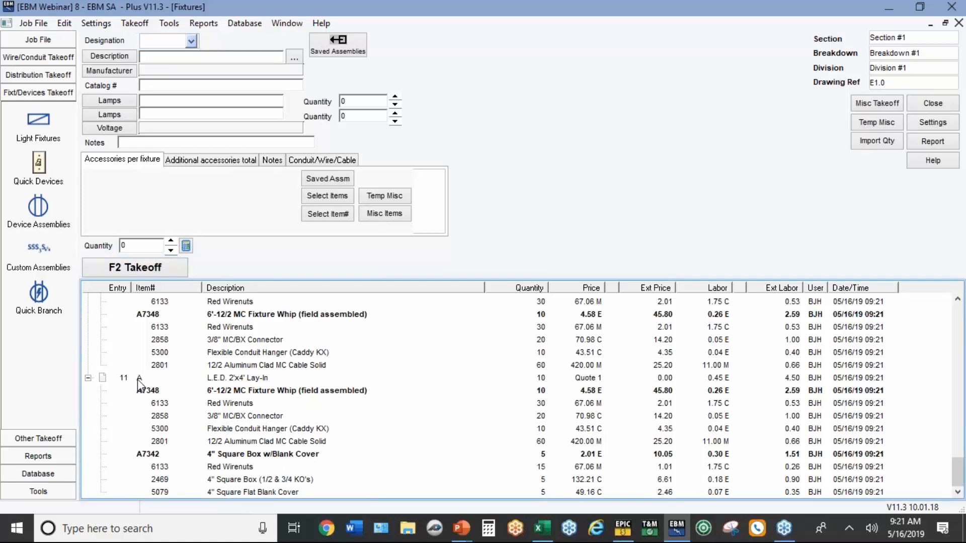
scroll(139, 384, "up", 7)
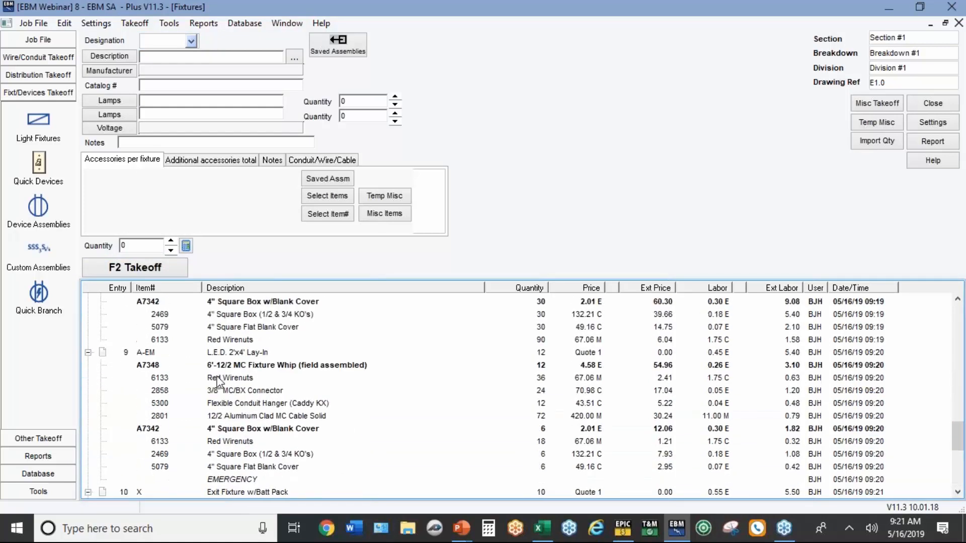
scroll(216, 318, "up", 2)
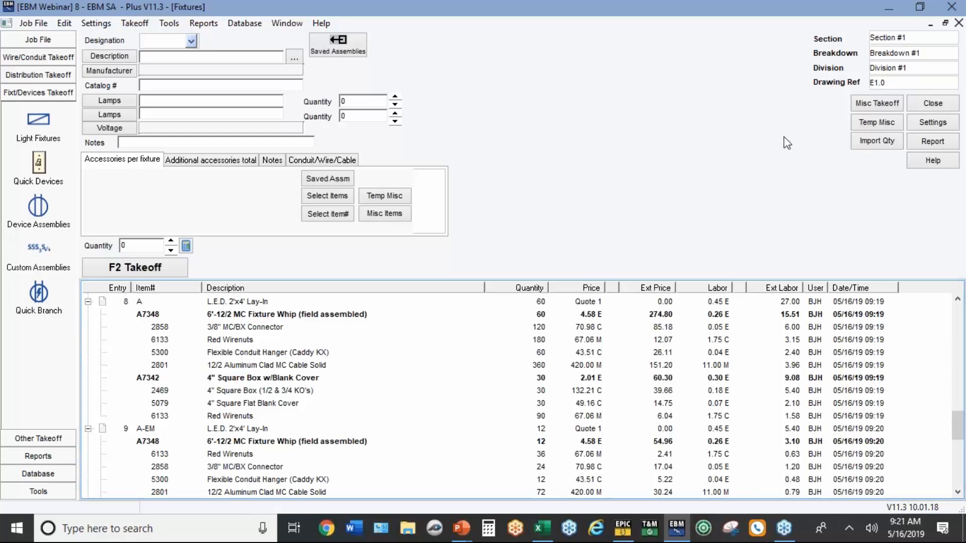
left_click(932, 142)
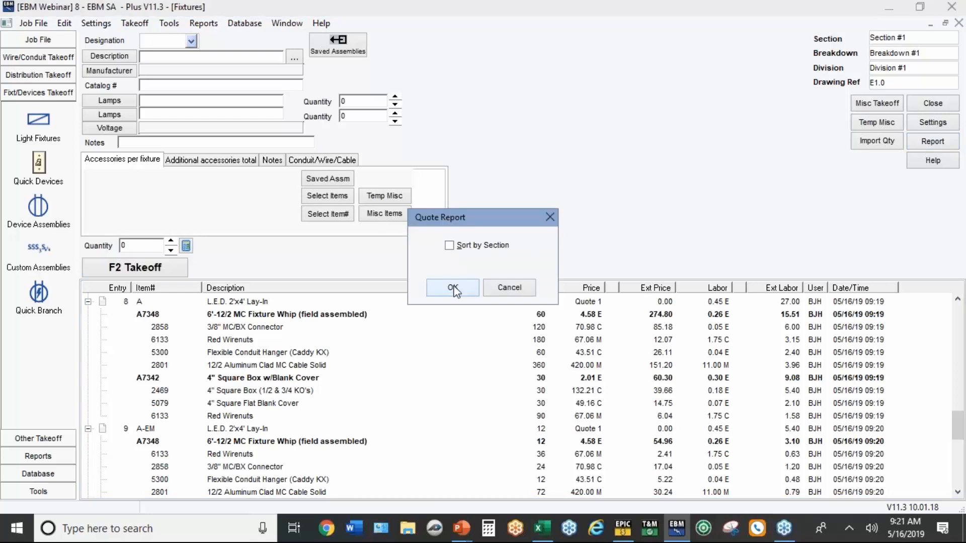
left_click(455, 288)
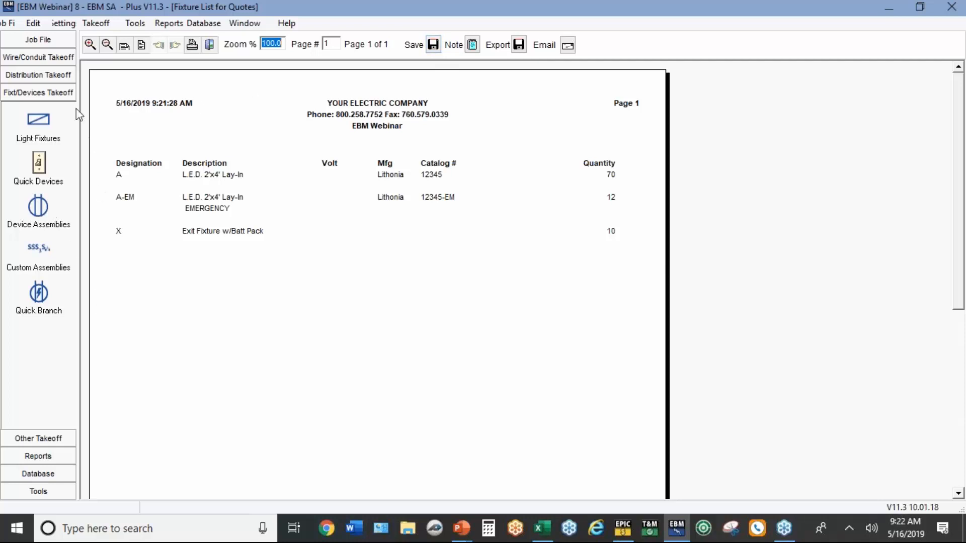
- In the cable takeoff, take off 4000' of #12 2-conductor Aluminum Clad MC Cable Solid in 200 runs
left_click(22, 57)
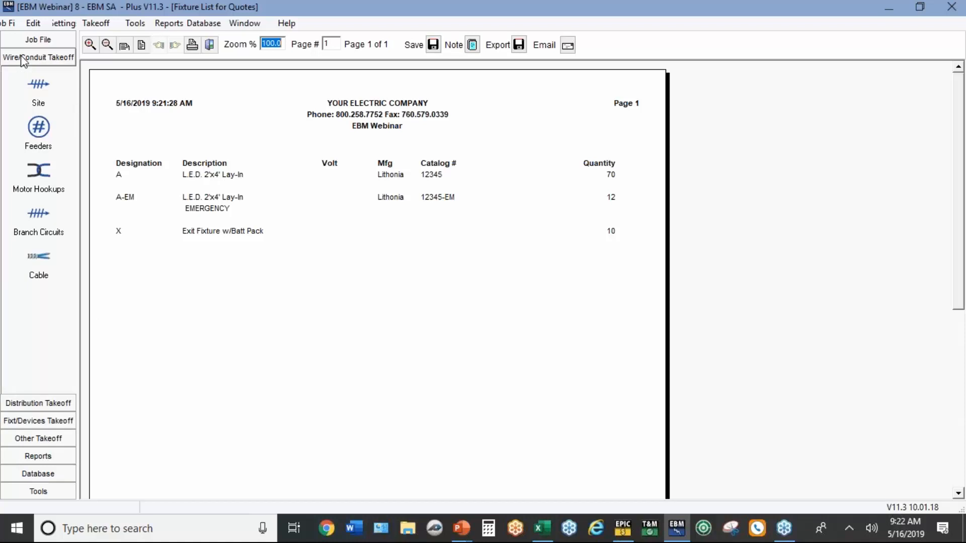
left_click(40, 259)
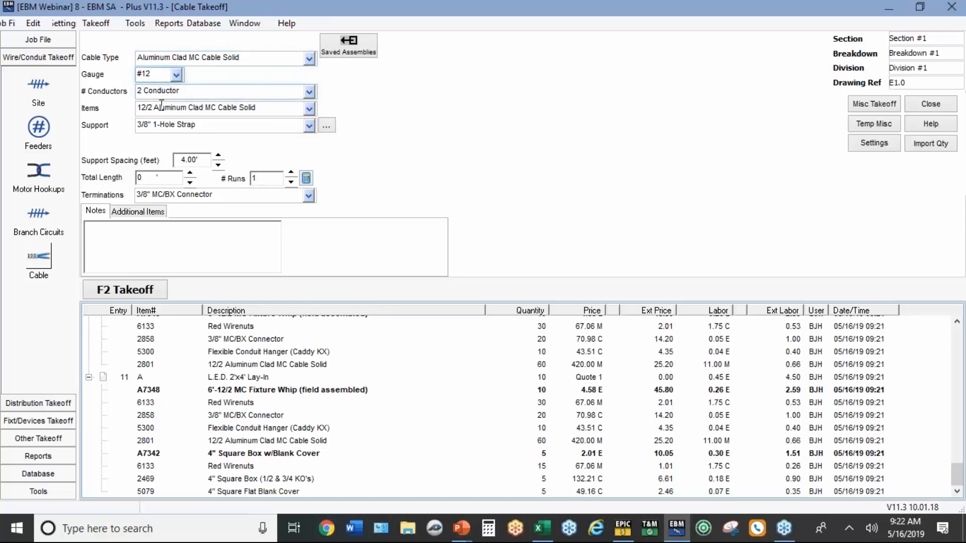
left_click(153, 177)
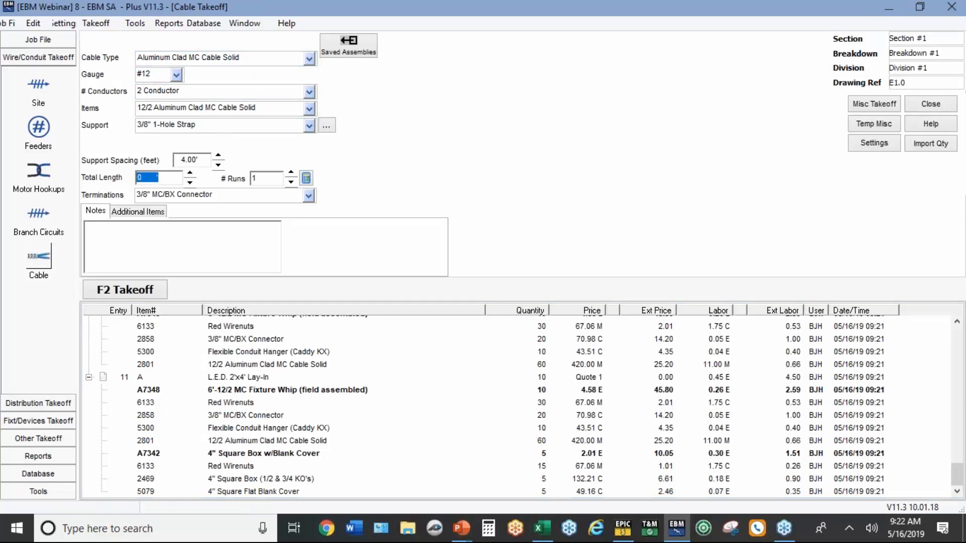
type("4000")
key("BackSpace")
key("Tab")
type("200")
key("shift+Tab")
type("4000")
left_click(141, 293)
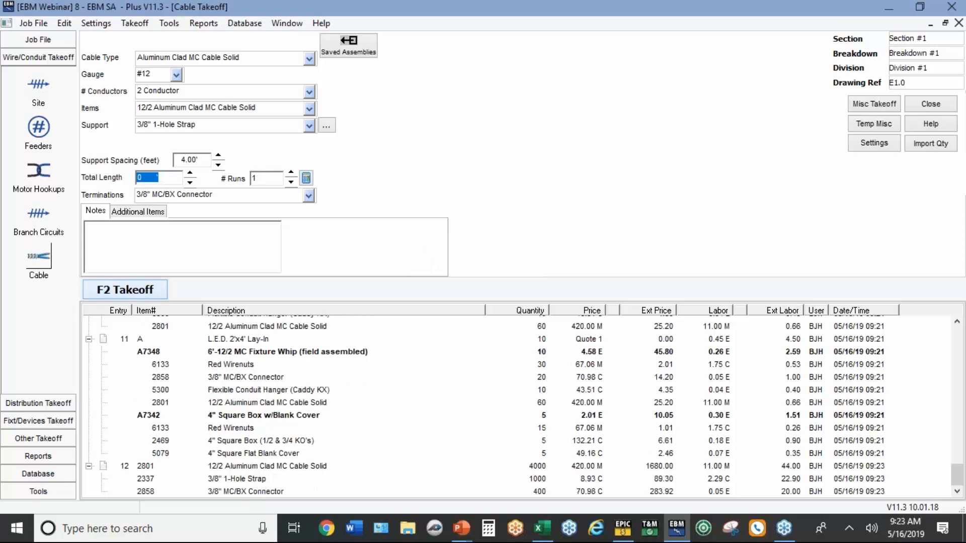
- Change the cable to 3 Conductor and take off 1500' of it in 75 runs
left_click(309, 92)
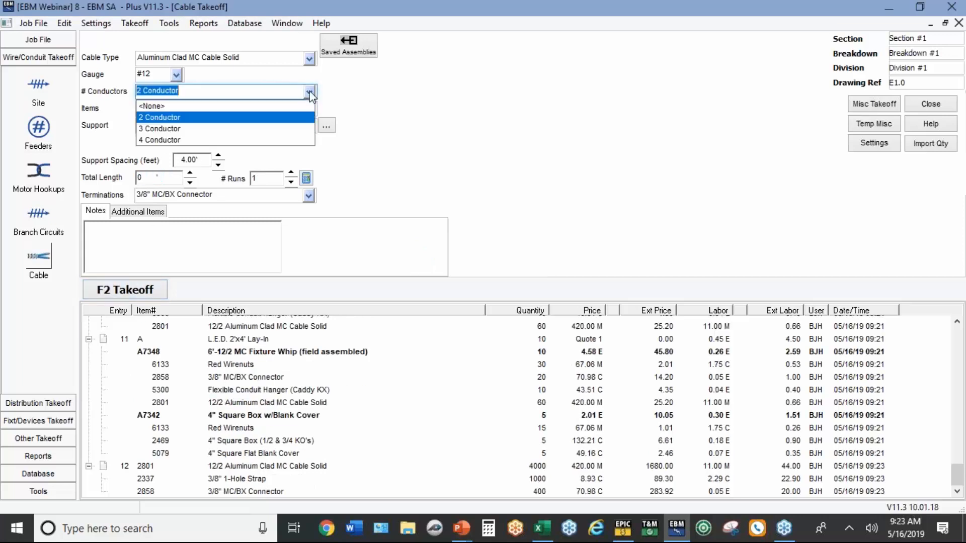
left_click(166, 129)
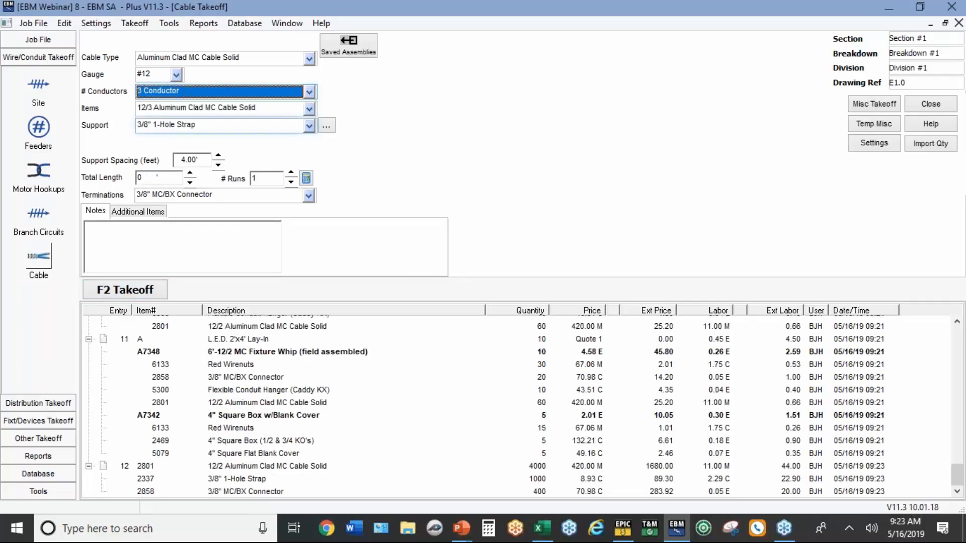
left_click(159, 179)
type("1500")
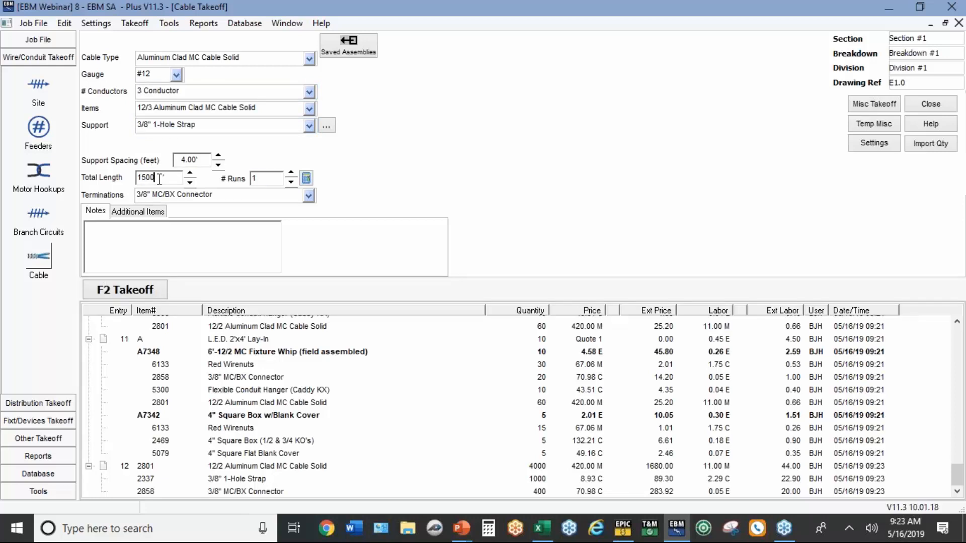
key("Tab")
type("75")
left_click(146, 292)
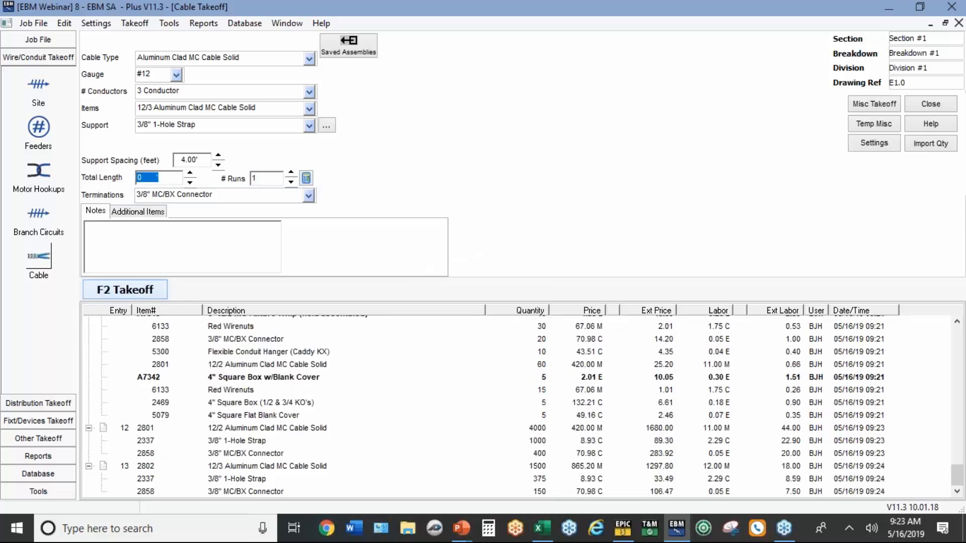
- Look through the available cable types, and open the Branch Circuits takeoff
left_click(308, 58)
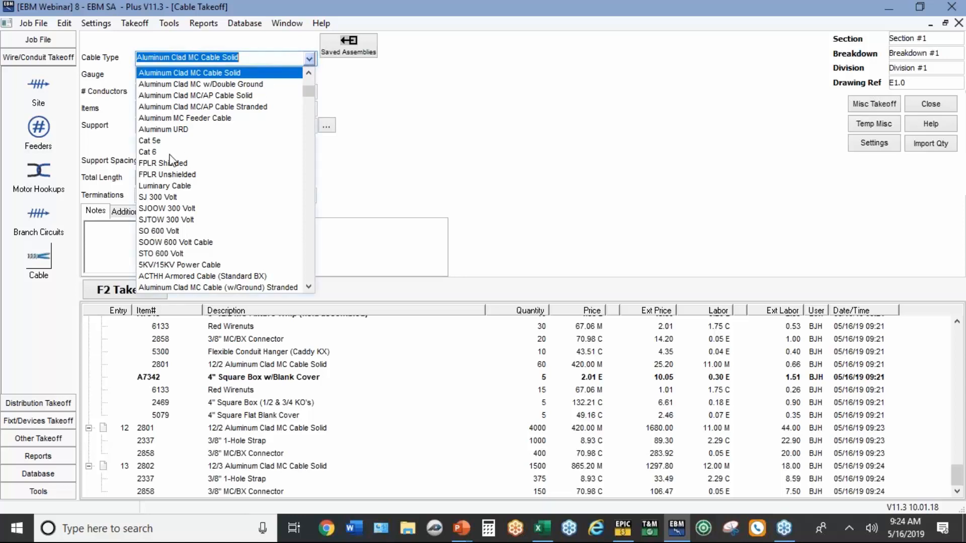
left_click(305, 265)
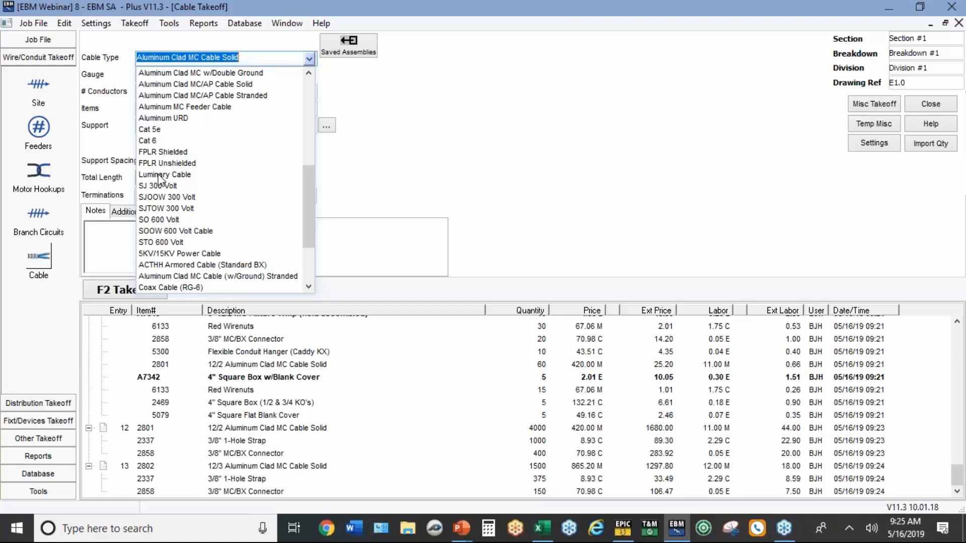
left_click(47, 212)
left_click(47, 213)
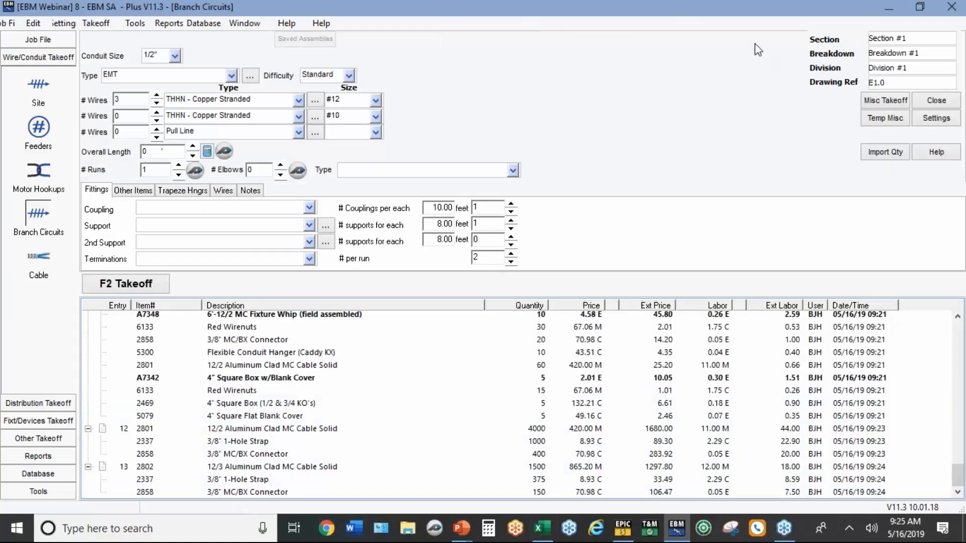
- Set up a 1/2" EMT branch circuit with three #12 THHN Copper Stranded wires, 1200' overall length and 60 runs
left_click(176, 60)
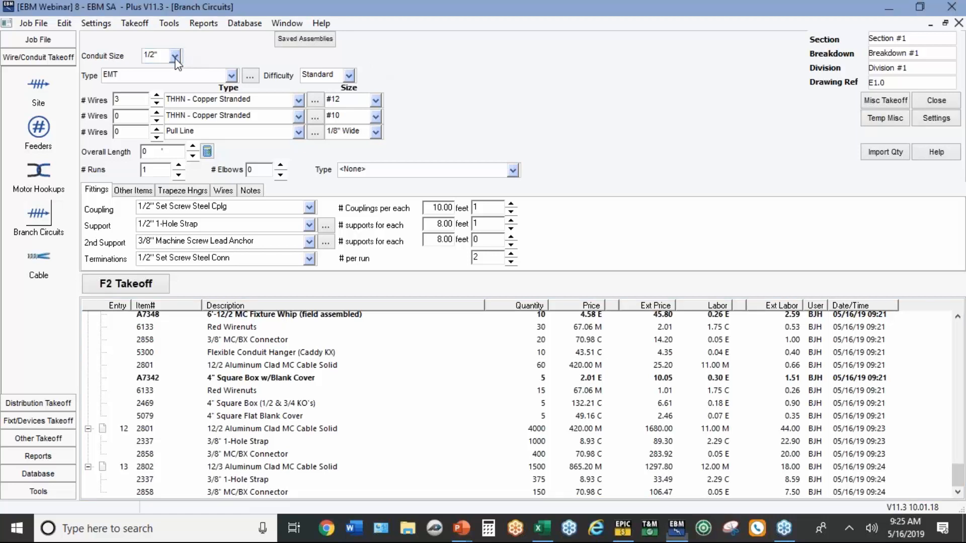
left_click(232, 74)
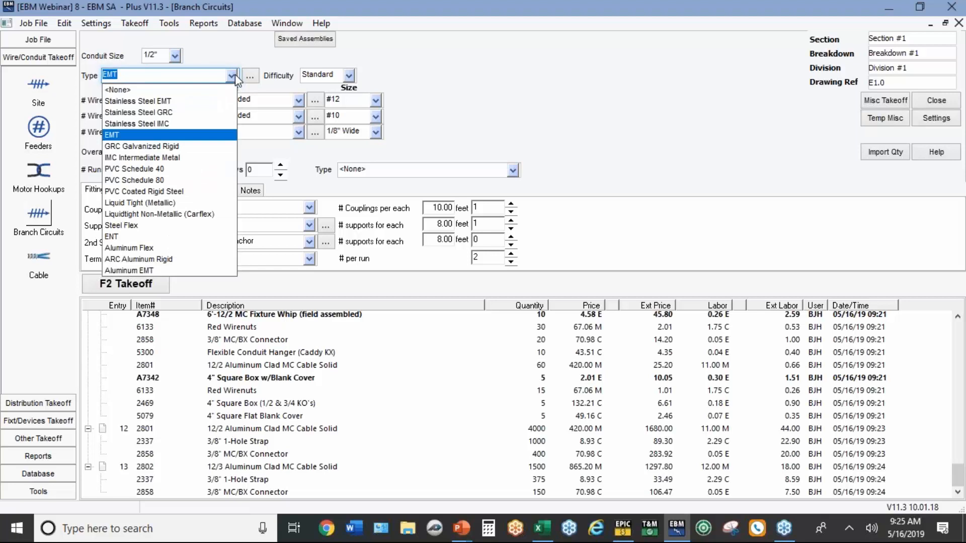
left_click(234, 74)
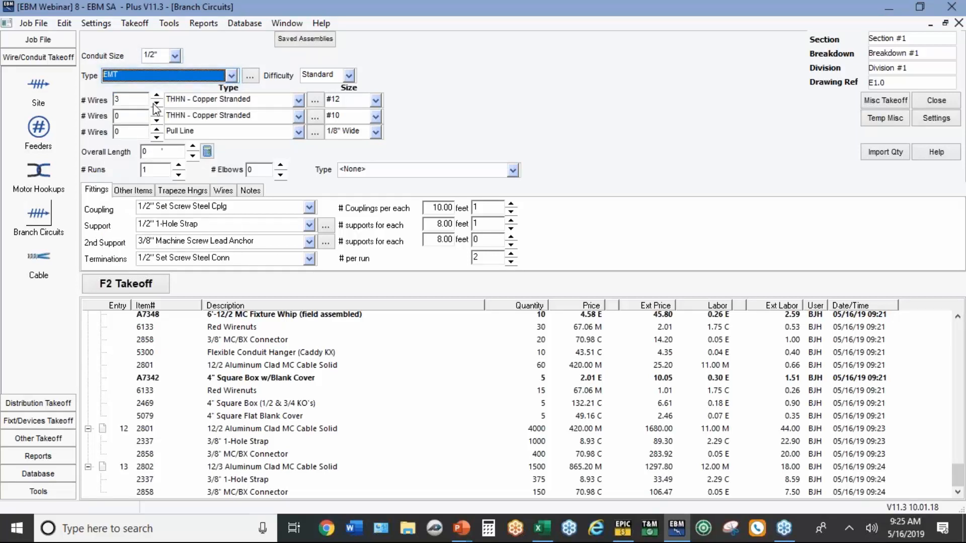
left_click(299, 101)
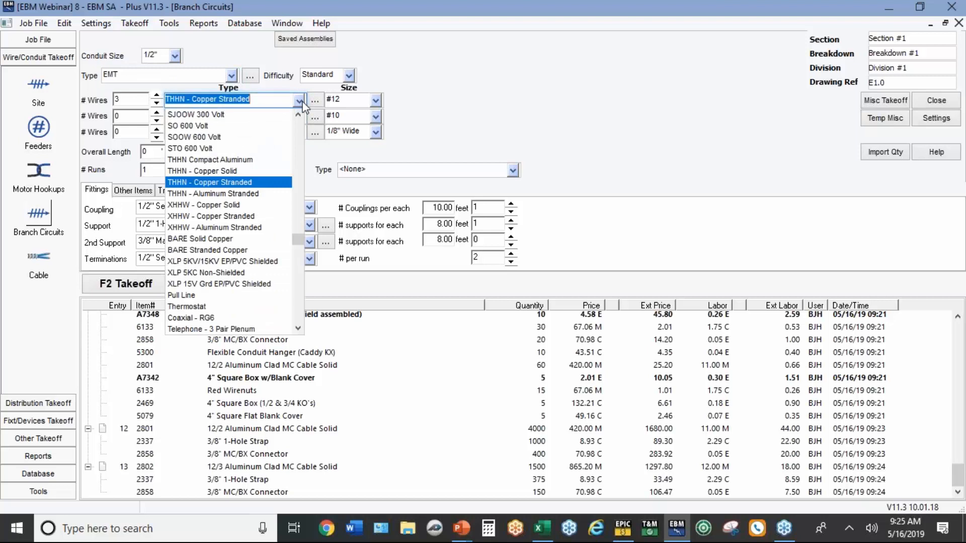
left_click(301, 104)
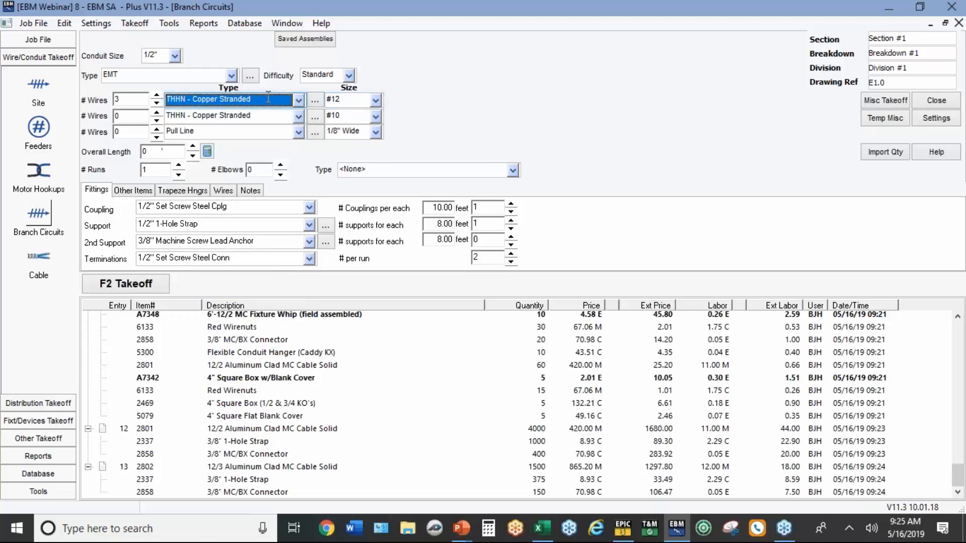
left_click(160, 153)
type("1200")
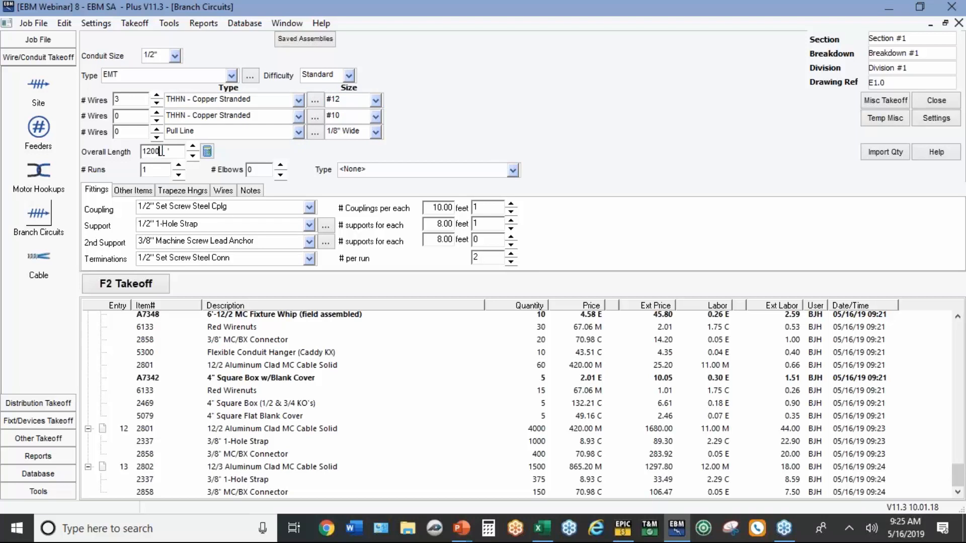
key("Tab")
type("60")
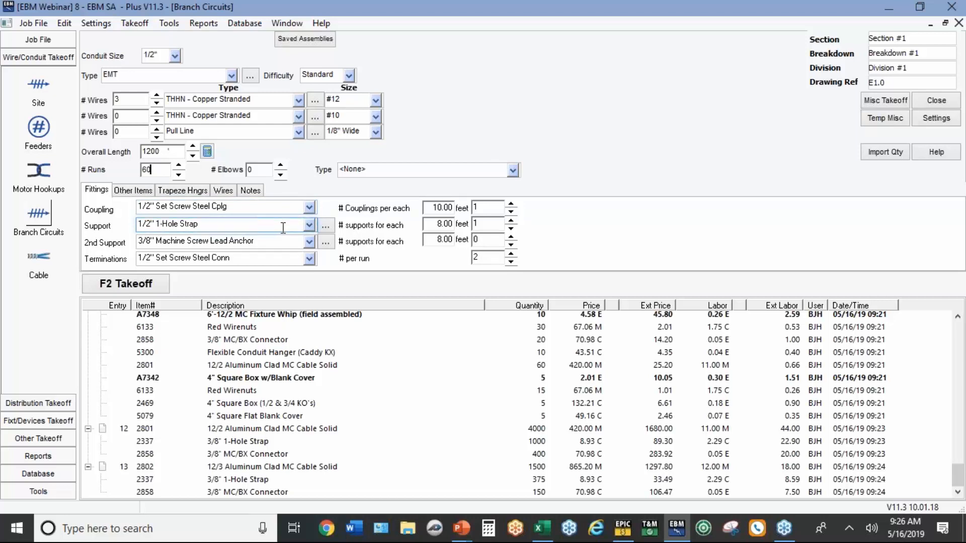
- Keep the 1/2" Set Screw Steel Conn terminations, take off the 1/2" EMT branch circuit and check its wire quantity
left_click(277, 259)
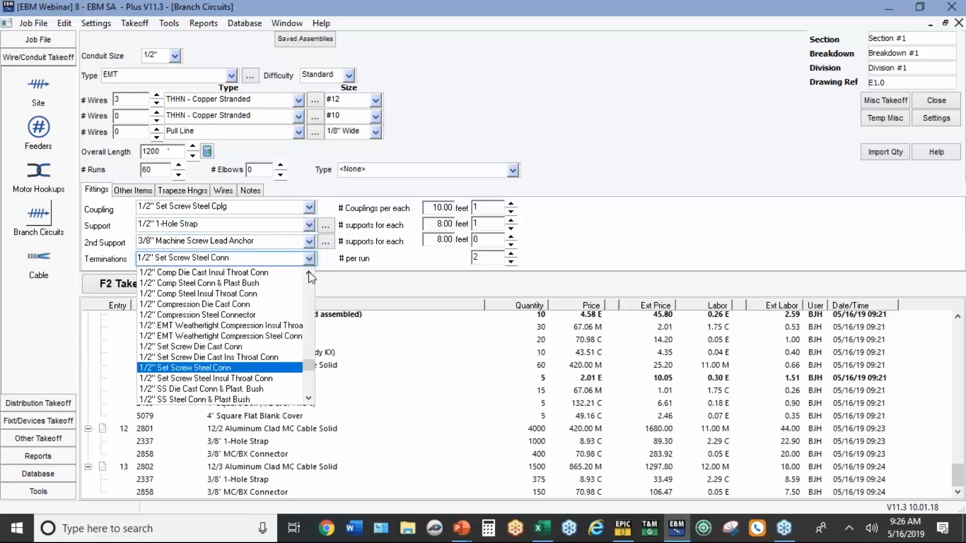
left_click(380, 268)
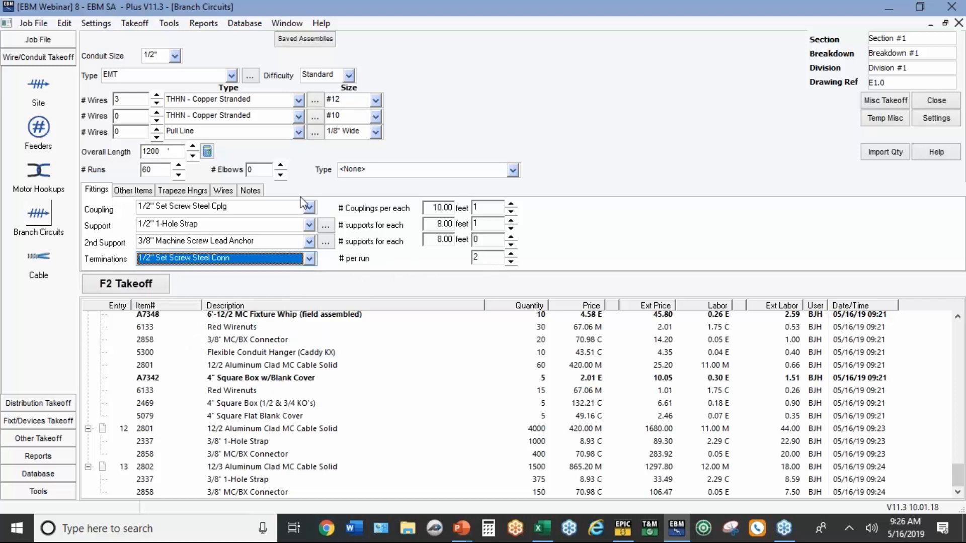
left_click(137, 286)
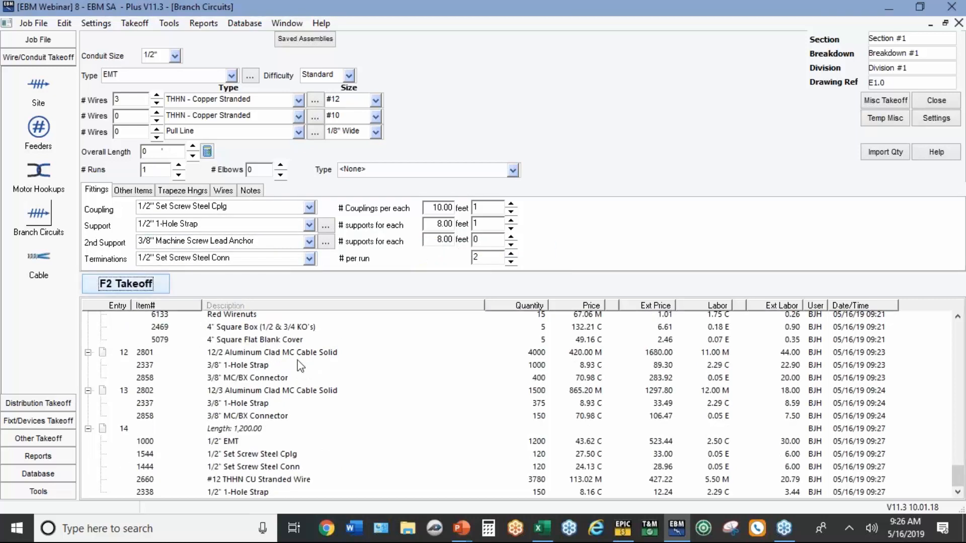
left_click(539, 483)
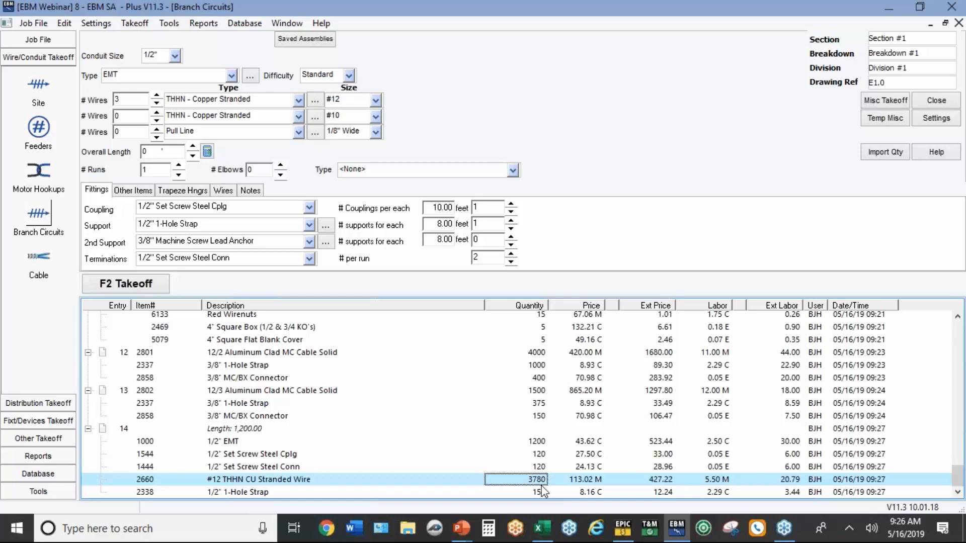
- Change the branch circuit to 3/4" conduit with seven #12 THHN Copper Stranded wires
left_click(175, 55)
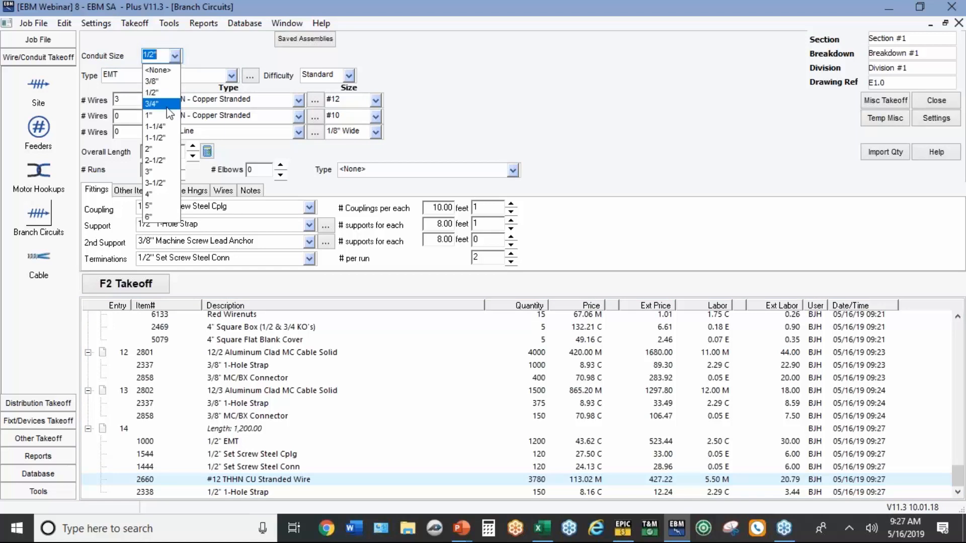
left_click(160, 104)
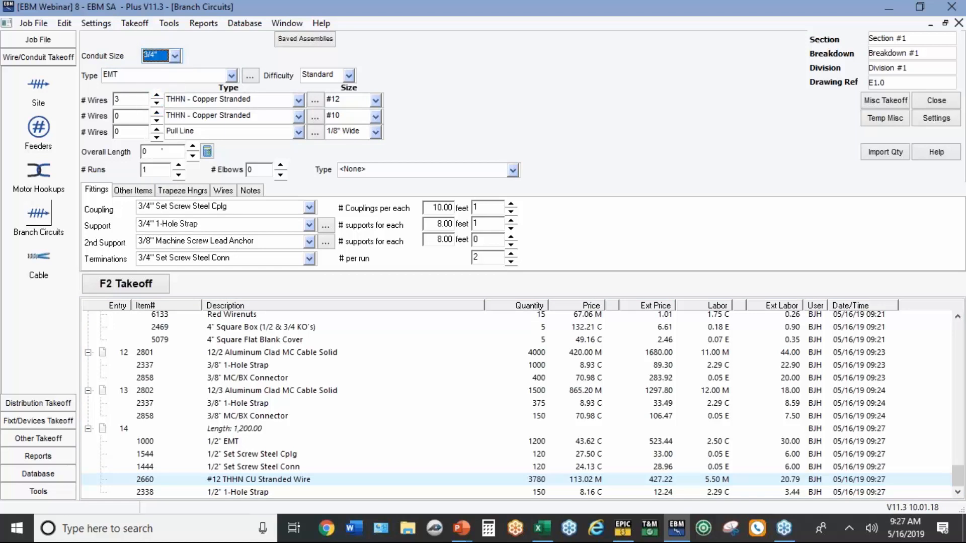
left_click(157, 96)
left_click(157, 96)
left_click(157, 96)
left_click(157, 96)
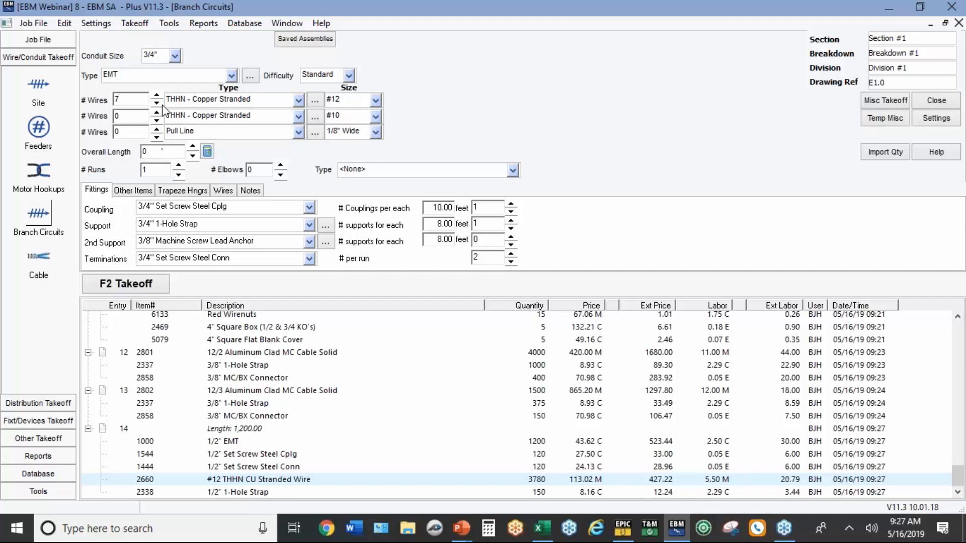
- Take off 500' of the 3/4" EMT circuit in 10 runs, supported by 3/4" Beam Clamp w/Conduit Hanger
left_click(147, 156)
type("500")
left_click(147, 171)
type("10")
left_click(310, 225)
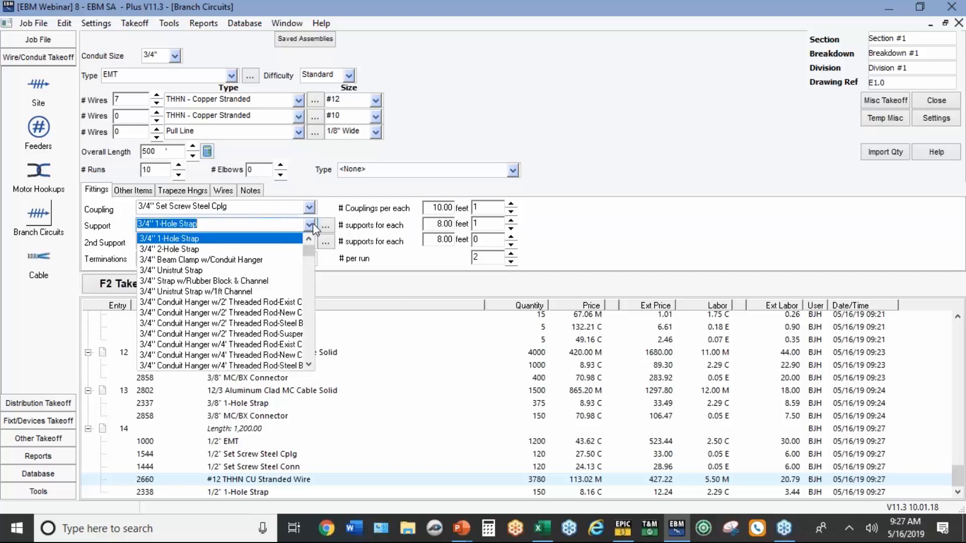
left_click(221, 259)
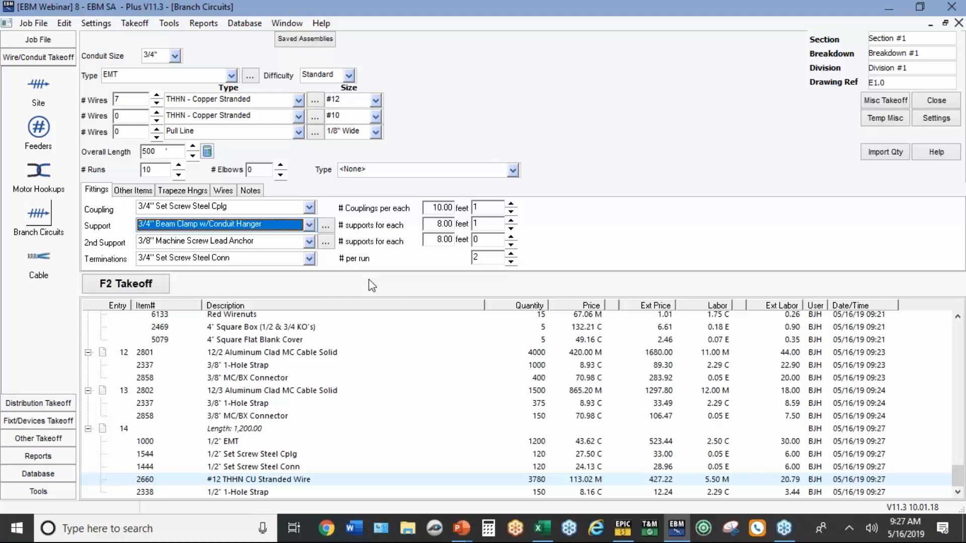
left_click(115, 284)
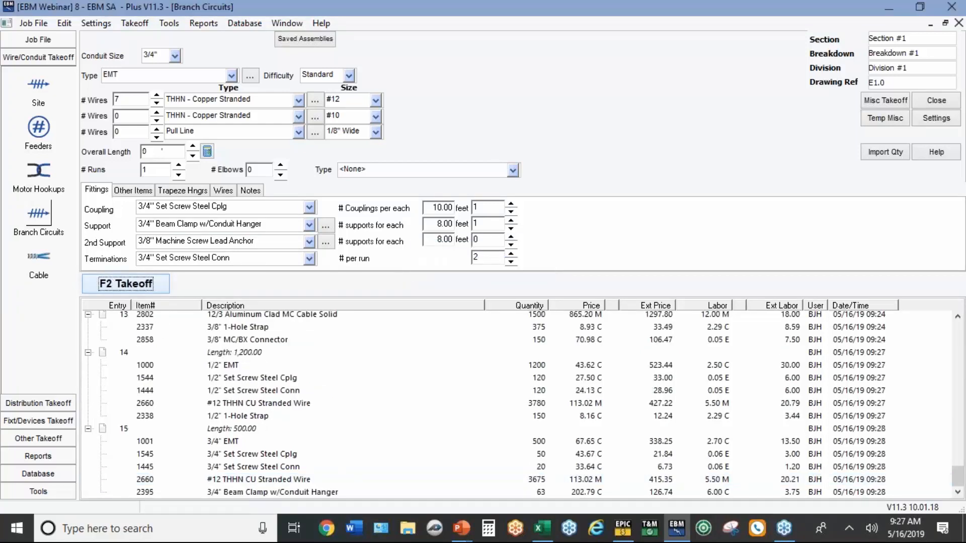
- In the audit trail, edit the 3/4" EMT entry at its source, set its overall length to 600' and save
left_click(258, 431)
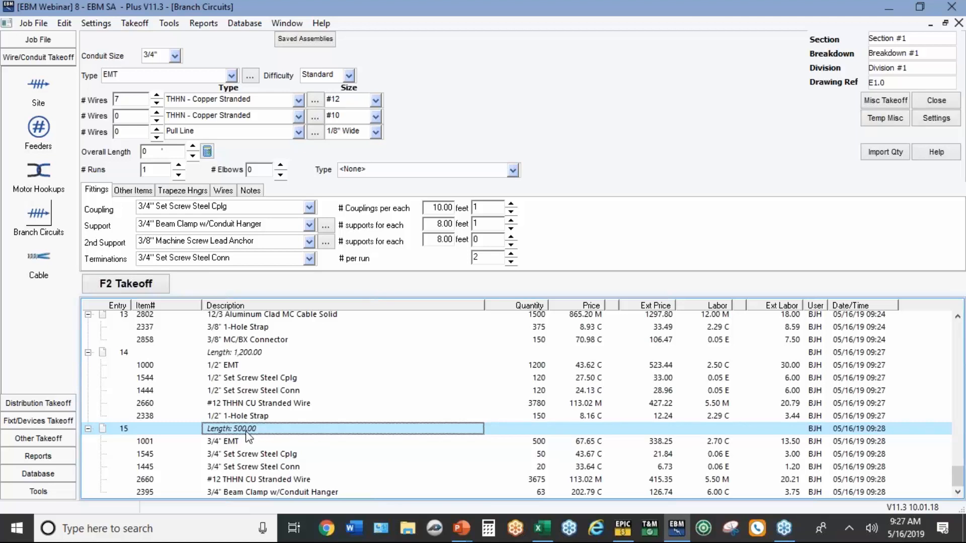
left_click(245, 439)
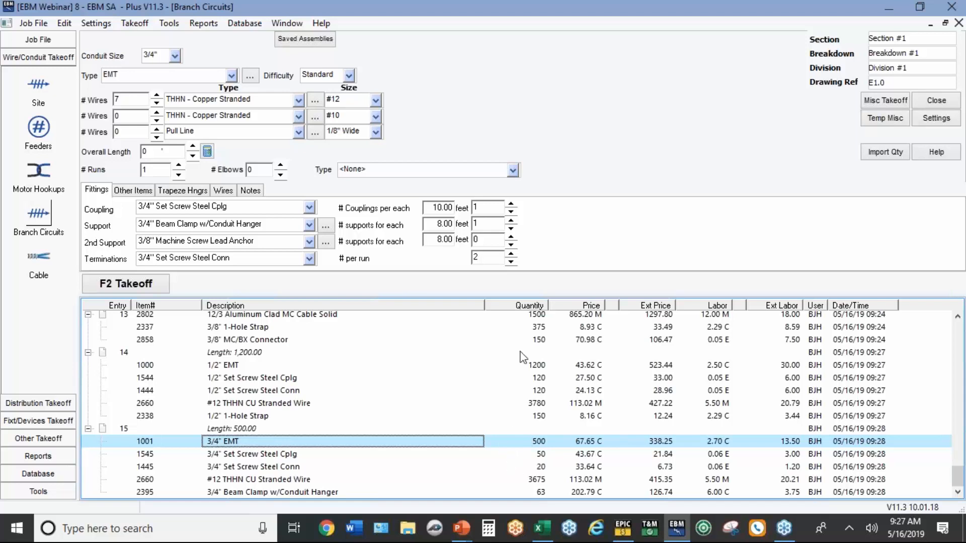
left_click(423, 378)
double_click(421, 375)
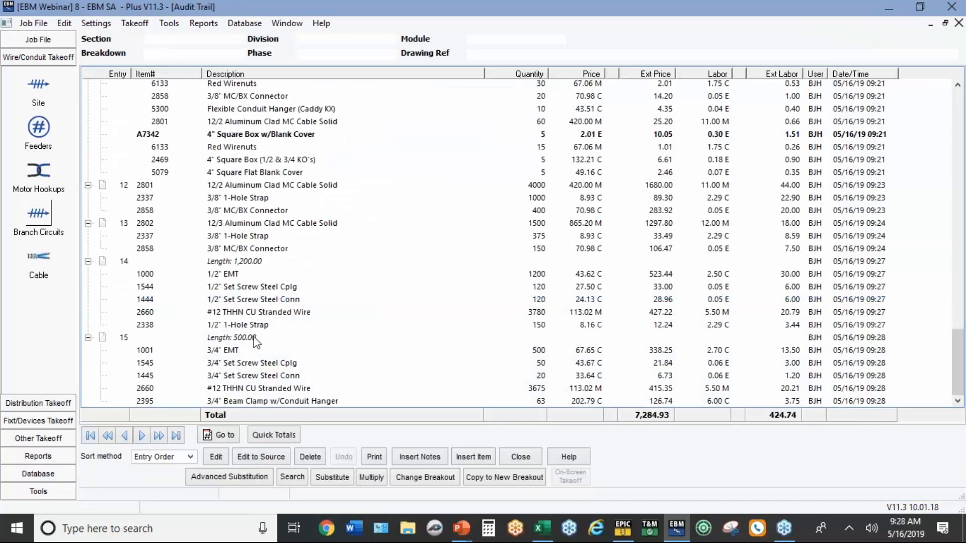
left_click(254, 337)
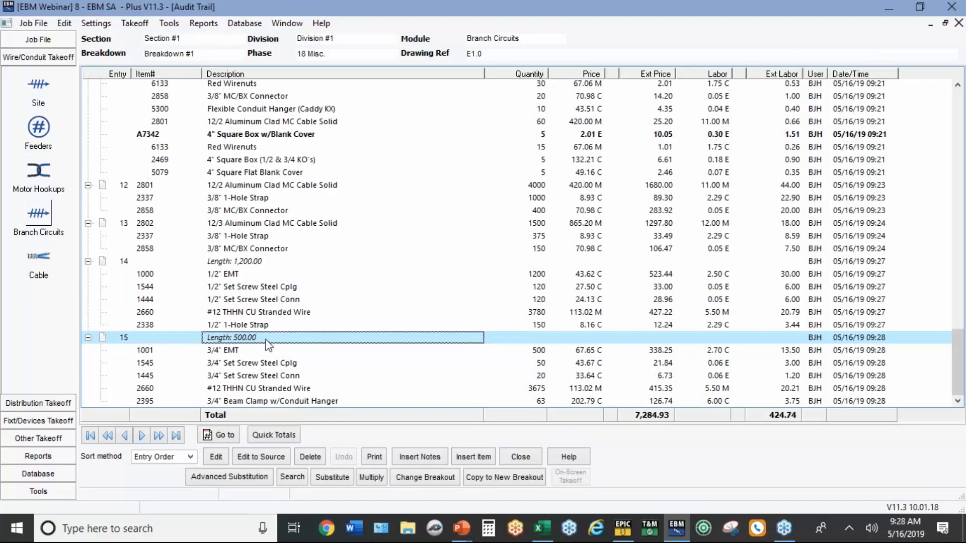
left_click(270, 458)
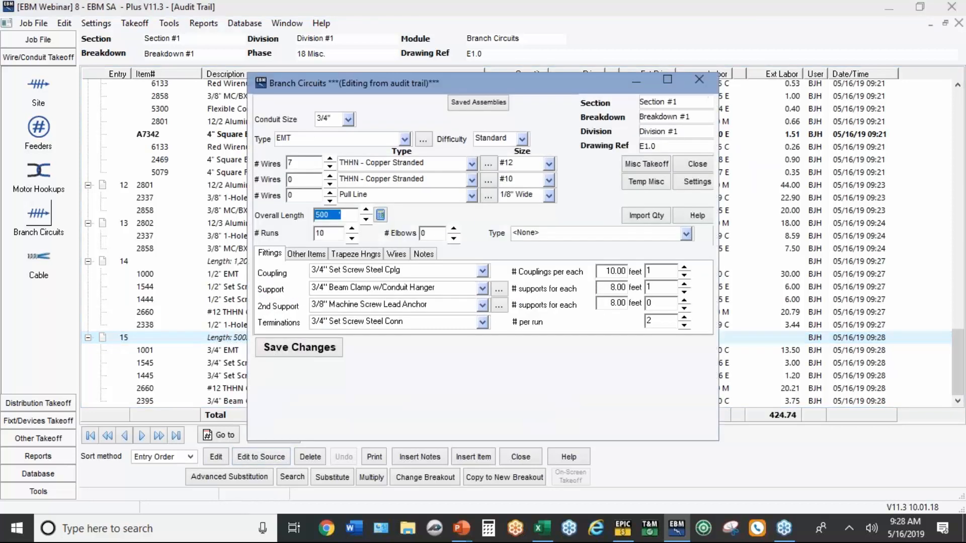
type("600")
left_click(309, 352)
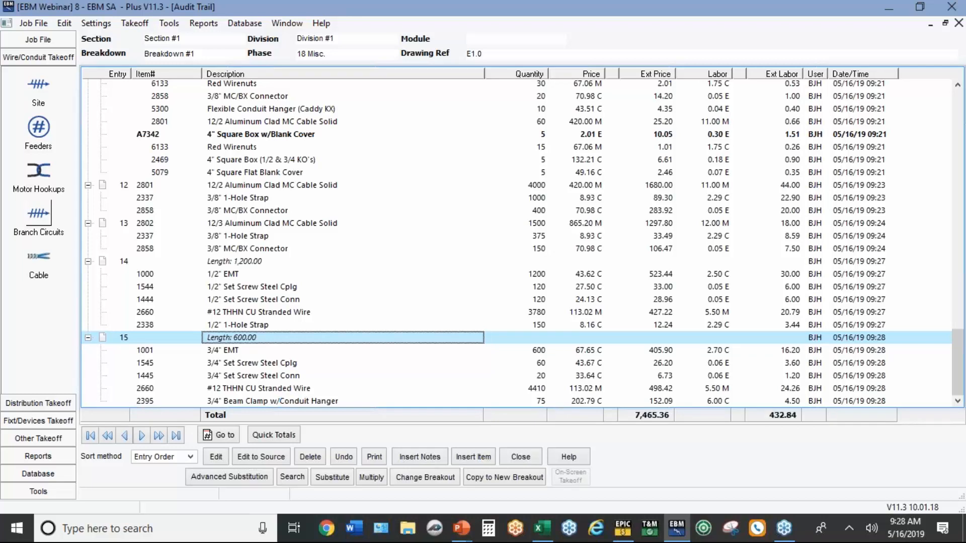
- Set the quantity of the 3/4" Beam Clamp w/Conduit Hanger item to 100 in the audit trail
left_click(323, 403)
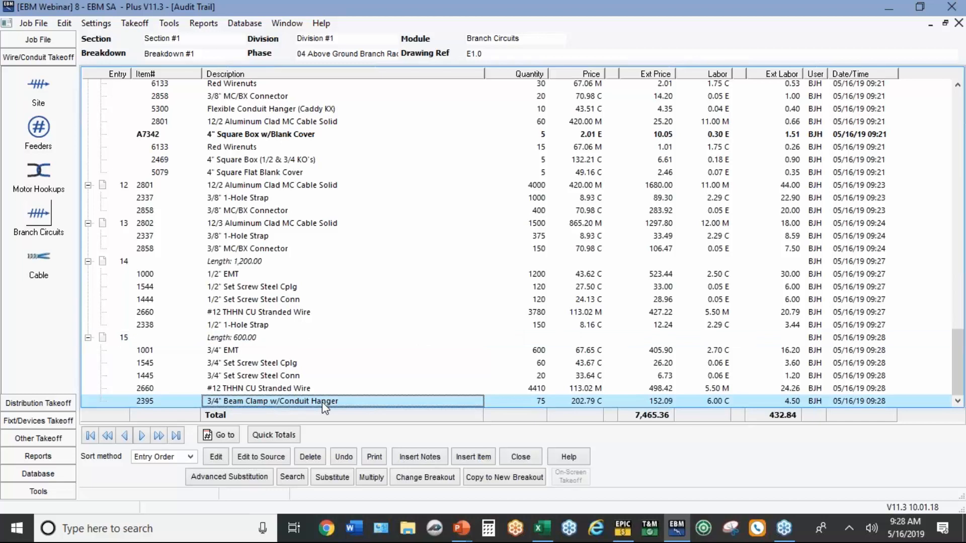
double_click(323, 402)
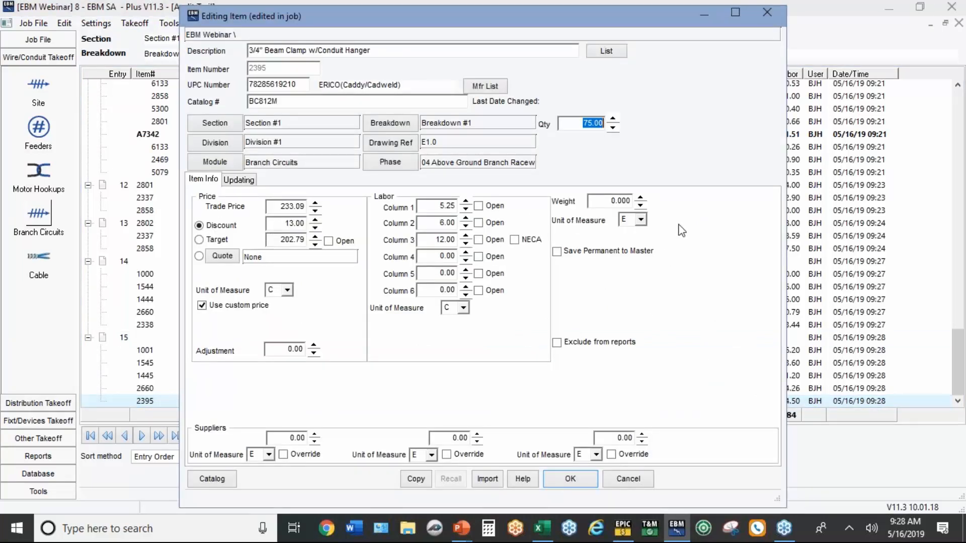
type("100")
left_click(573, 475)
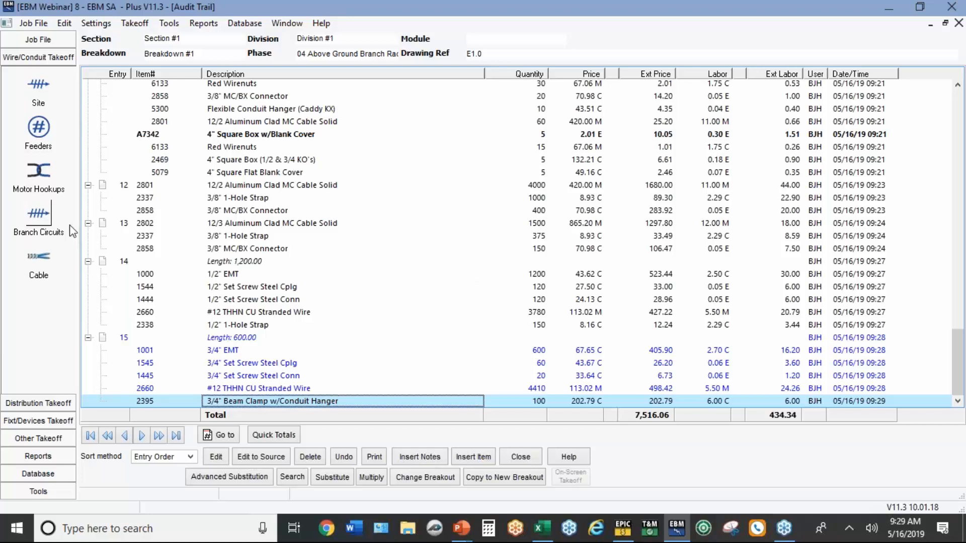
- Return to the Branch Circuits takeoff and set the conduit to 1" GRC Galvanized Rigid
left_click(38, 215)
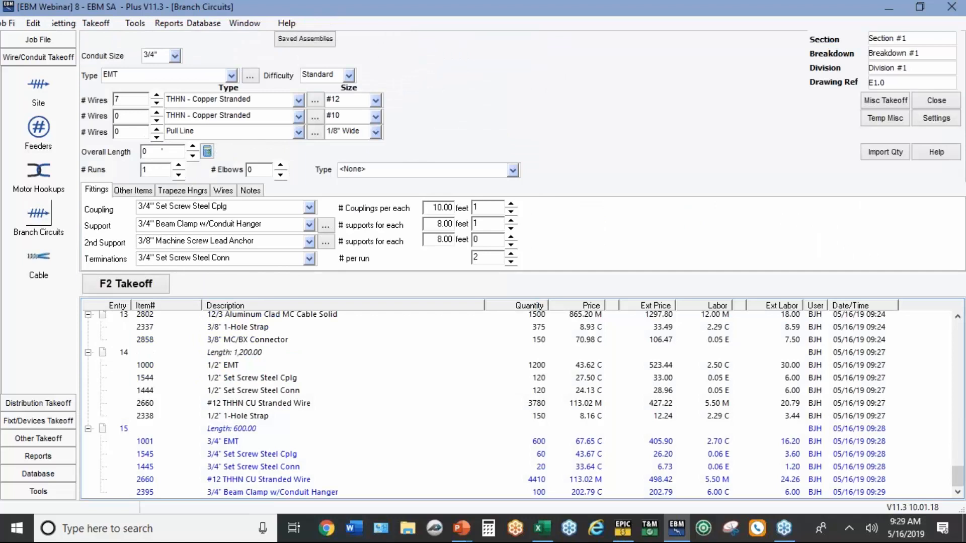
left_click(174, 56)
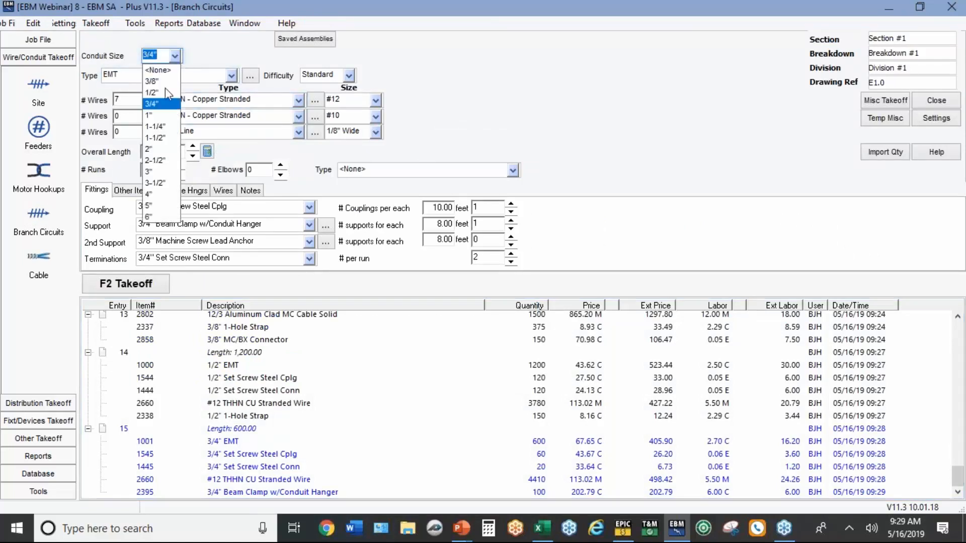
left_click(156, 112)
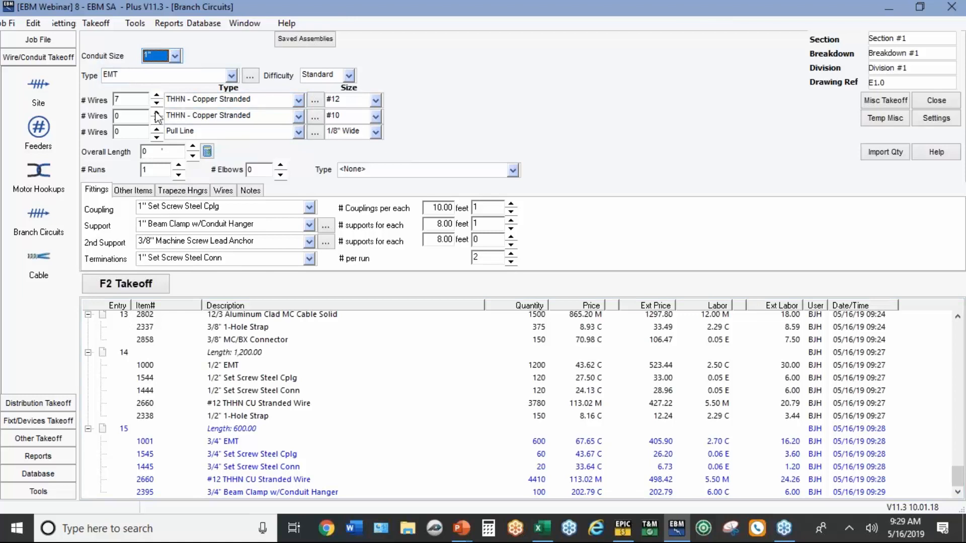
left_click(231, 76)
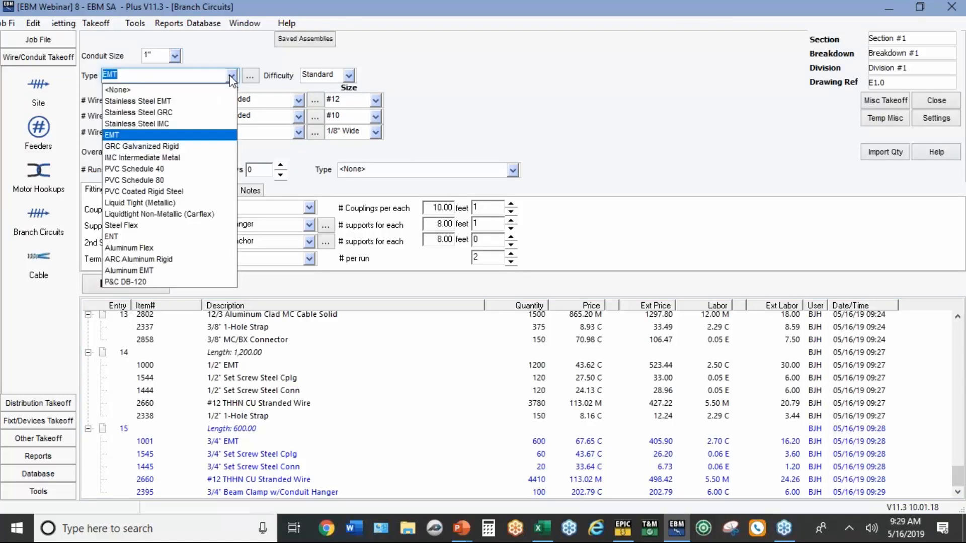
left_click(160, 147)
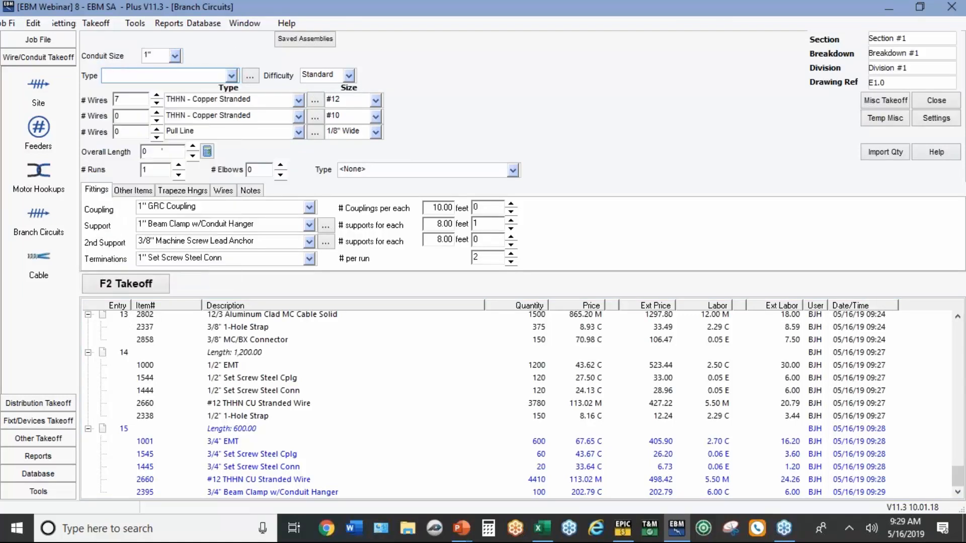
- Set the circuit's wires to three #6 and one #10 THHN Copper Stranded
left_click(130, 100)
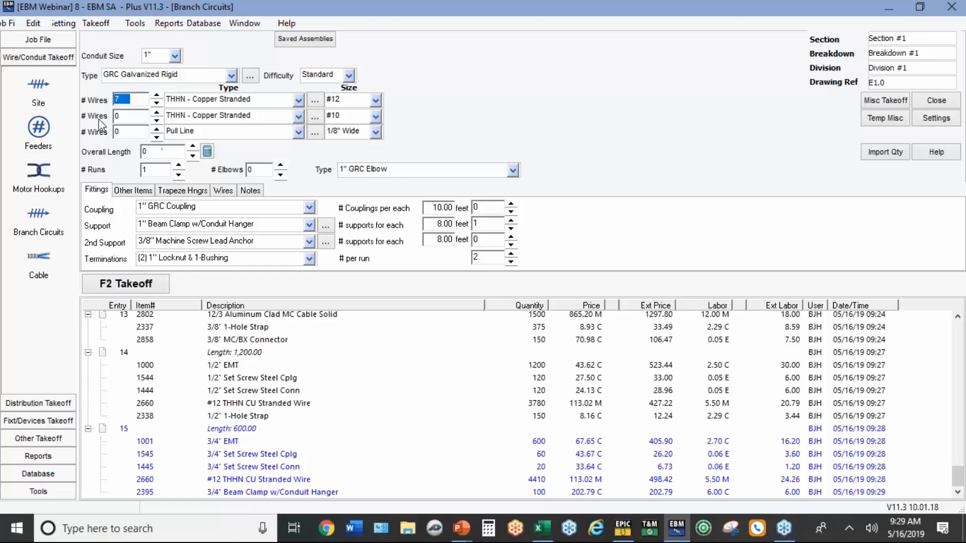
type("3")
left_click(376, 100)
left_click(342, 151)
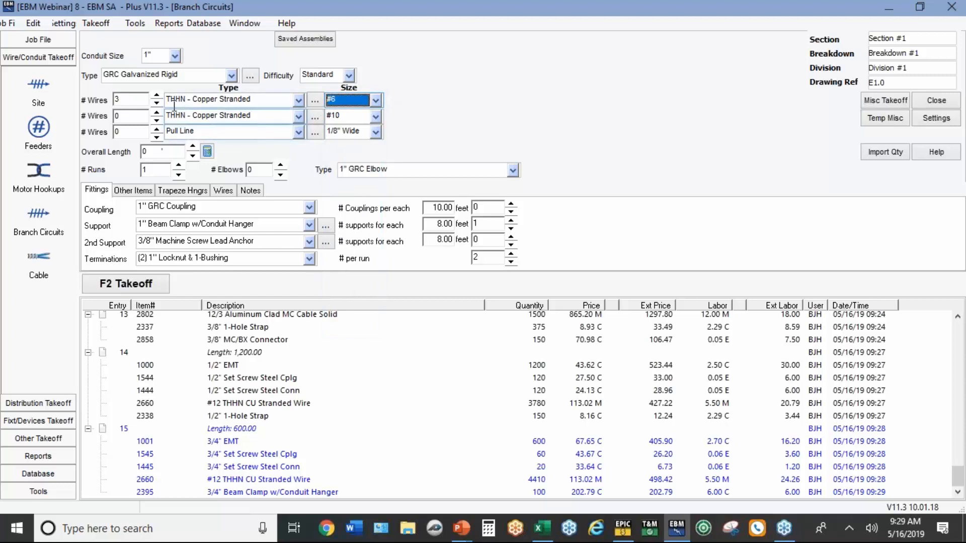
left_click(157, 112)
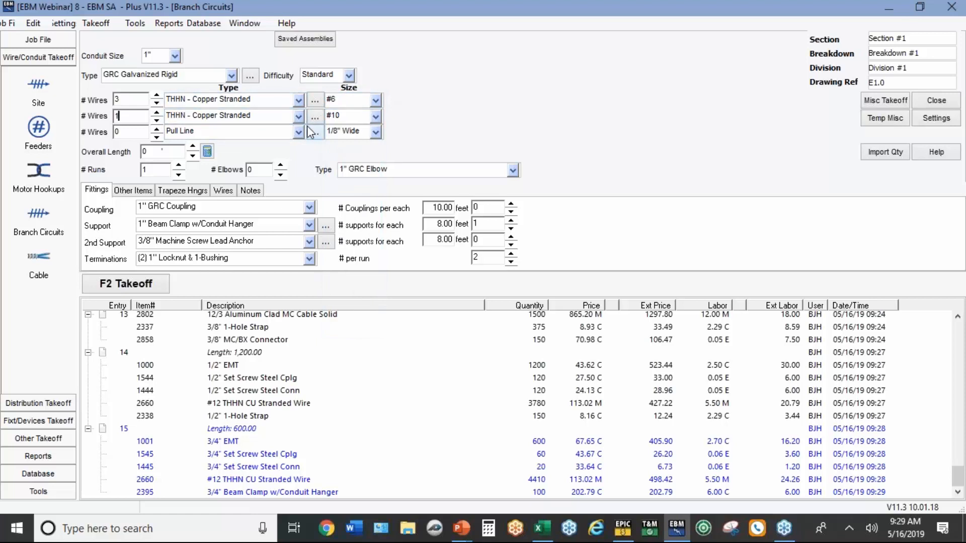
- Set the GRC circuit to 180' overall length, 2 runs and 2 elbows, supported by 1" Strap w/Rubber Block & Channel
double_click(162, 153)
type("180")
left_click(179, 164)
left_click(280, 166)
left_click(309, 225)
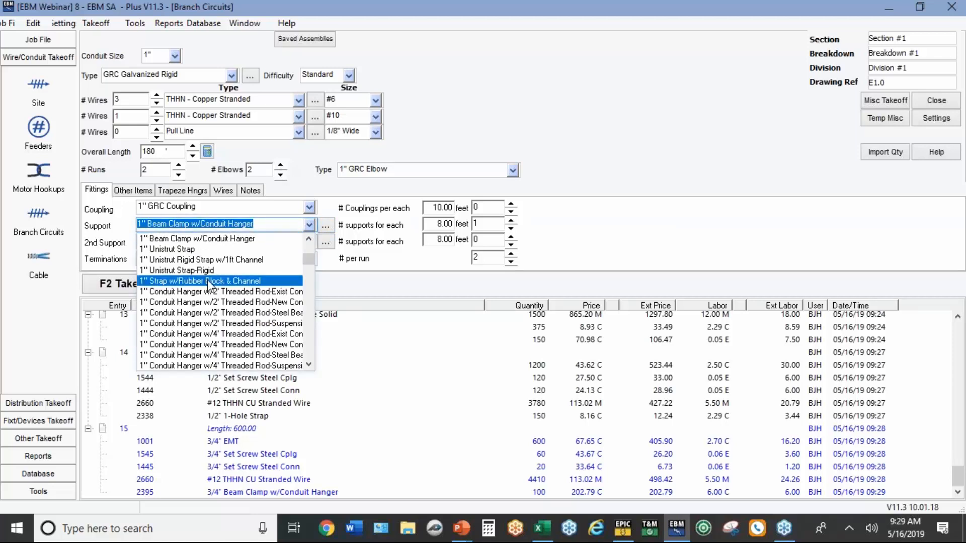
left_click(207, 281)
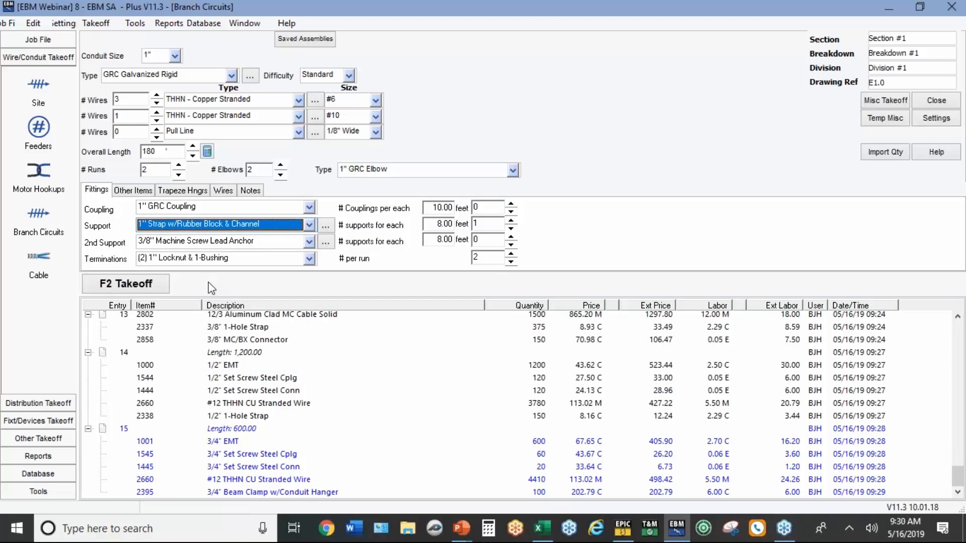
- Add two 1" LB Condulet w/Cover & Gasket from the GRC/IMC fittings as other items of the circuit
left_click(134, 191)
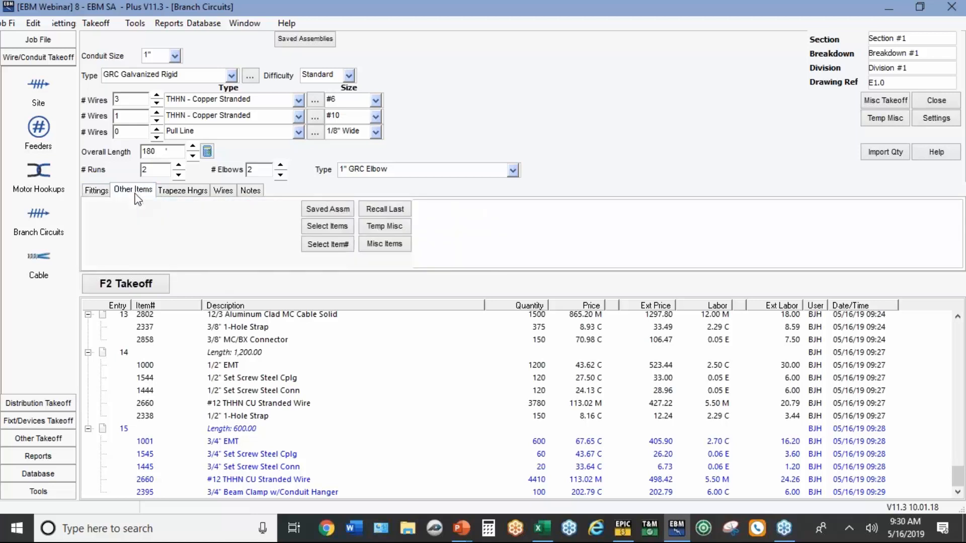
left_click(319, 228)
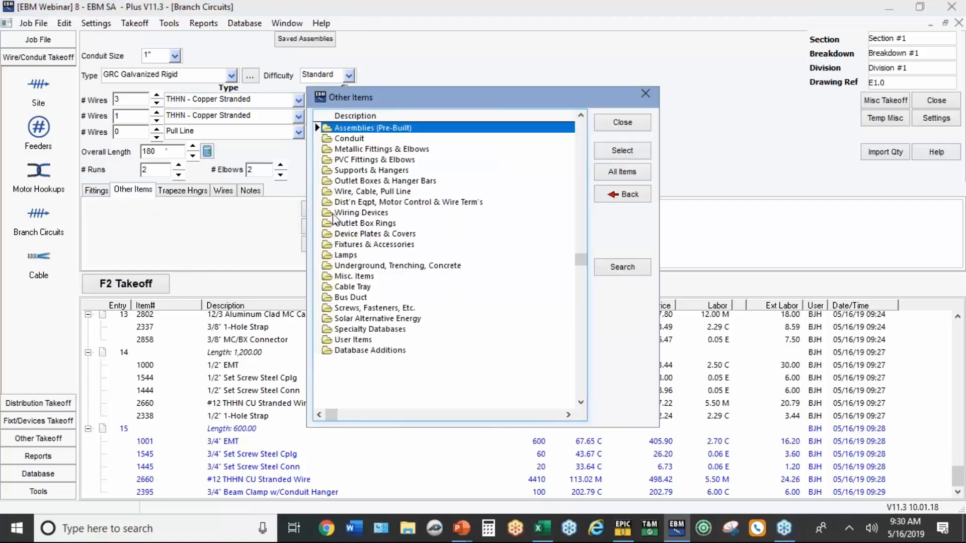
double_click(348, 150)
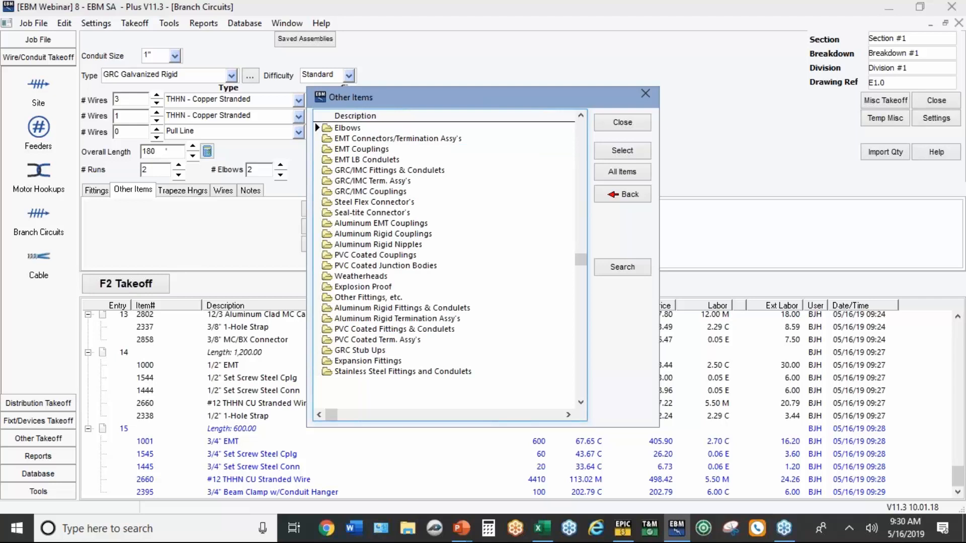
double_click(345, 171)
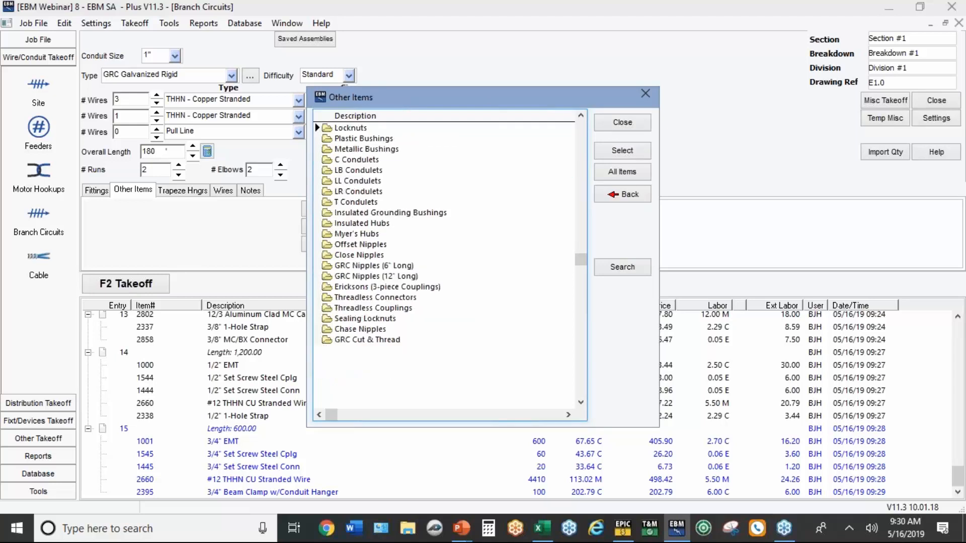
double_click(358, 170)
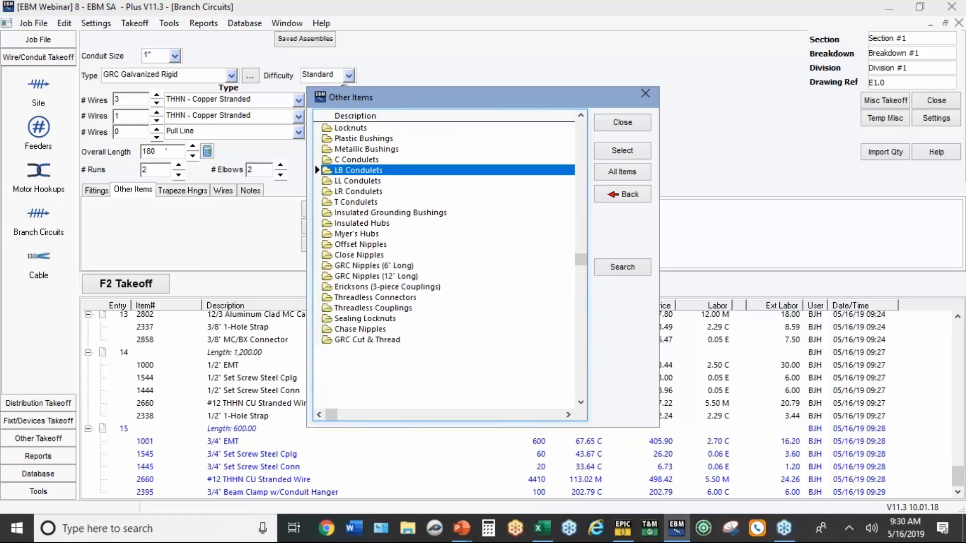
left_click(395, 254)
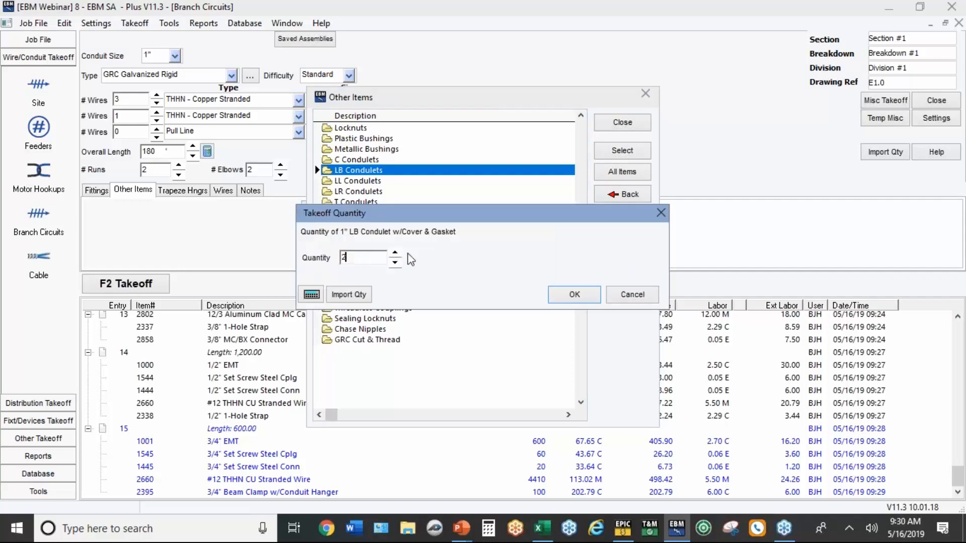
left_click(574, 294)
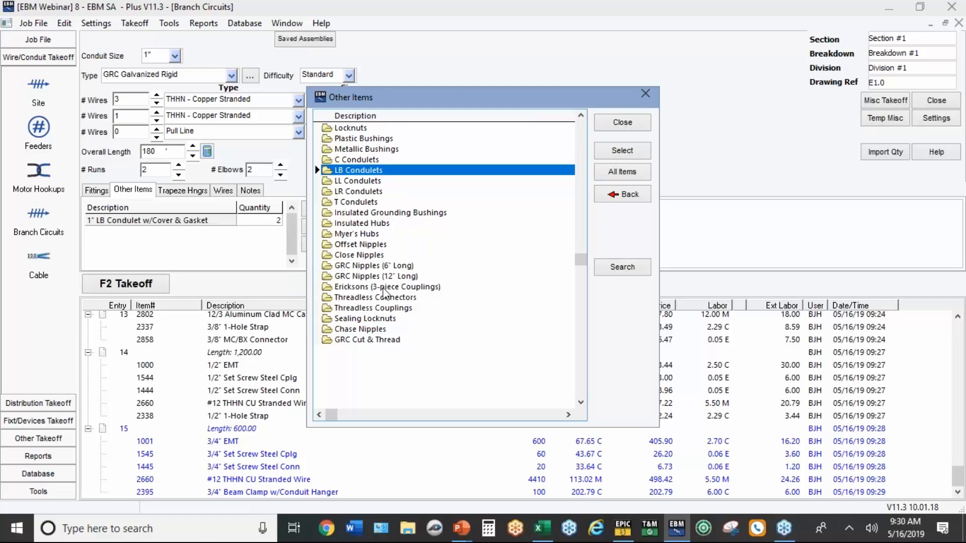
left_click(597, 123)
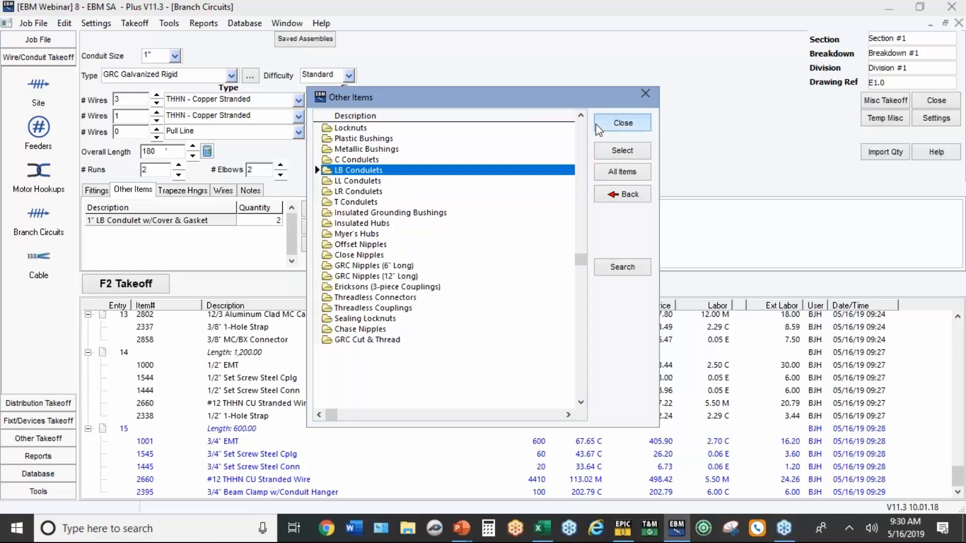
- Take off the GRC branch circuit with a makeup length of 10 per wire, per run
left_click(140, 283)
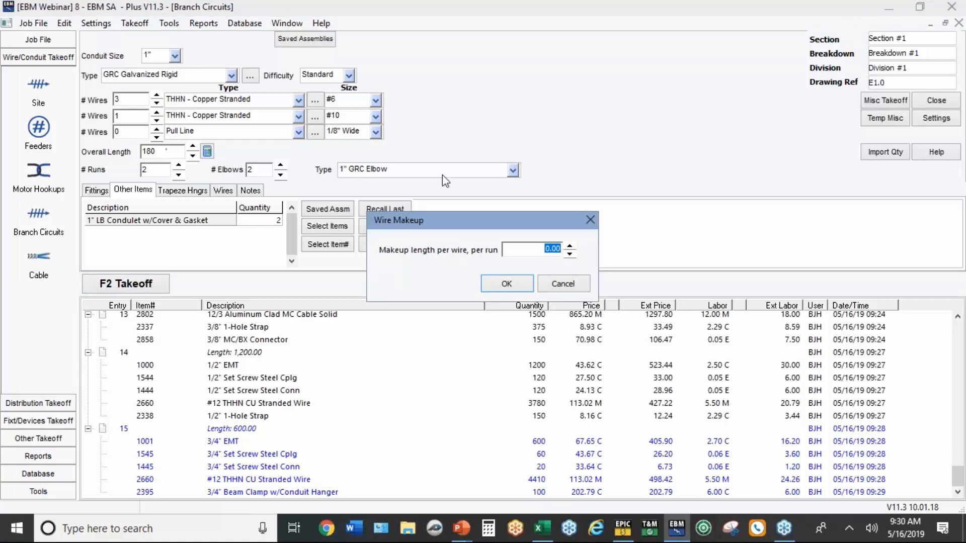
type("10")
left_click(521, 282)
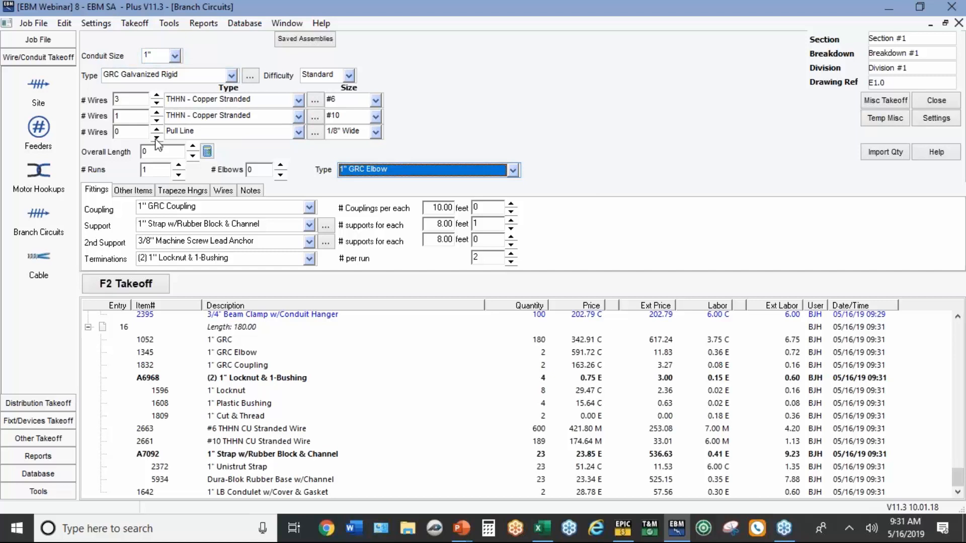
- Take off the saved assembly 1/2" EMT w/3 #12's SS Stl Str Wire with 800' overall length and 40 runs
left_click(285, 44)
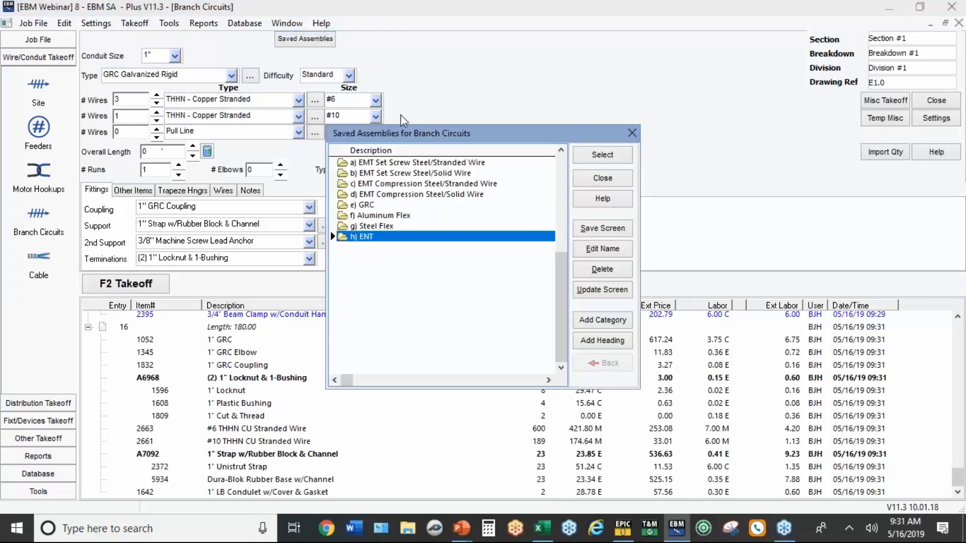
double_click(406, 161)
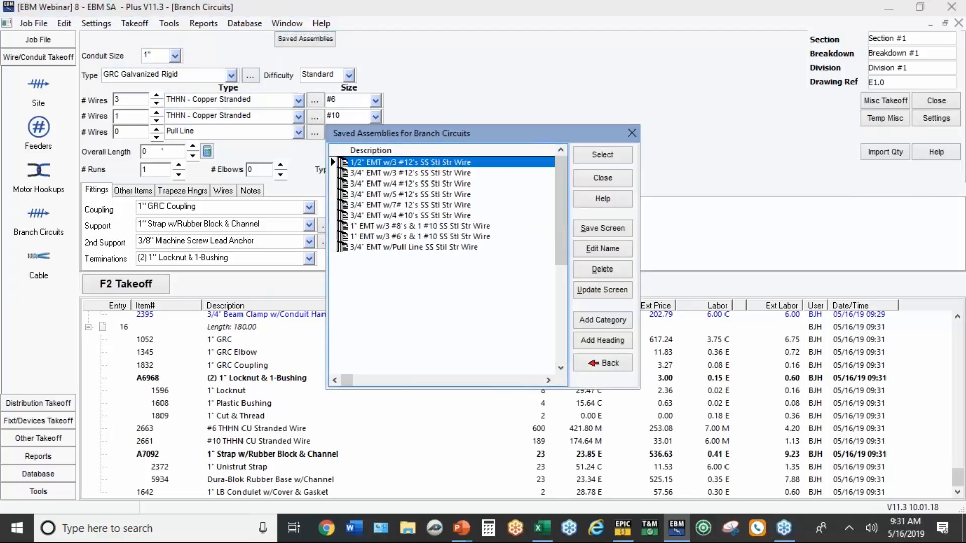
double_click(403, 159)
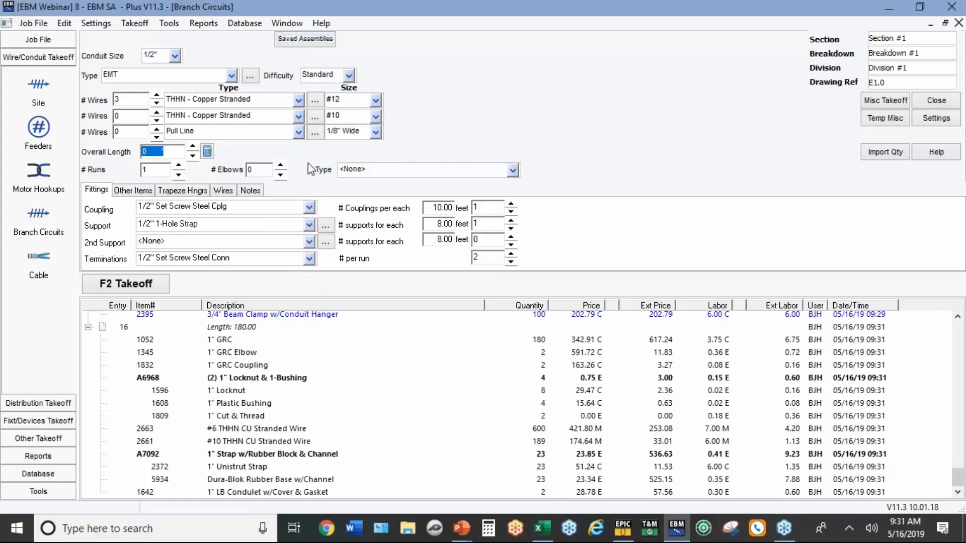
type("800")
double_click(165, 171)
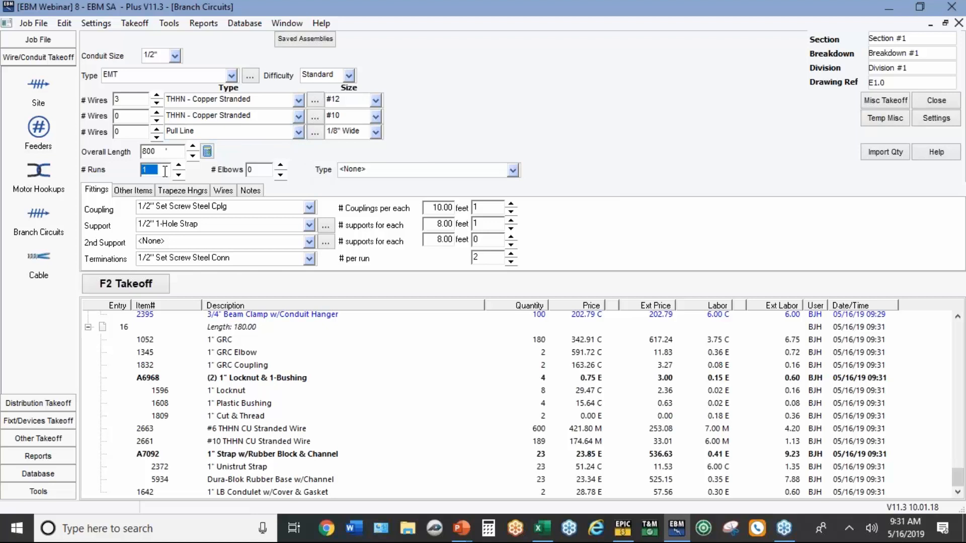
type("40")
left_click(129, 284)
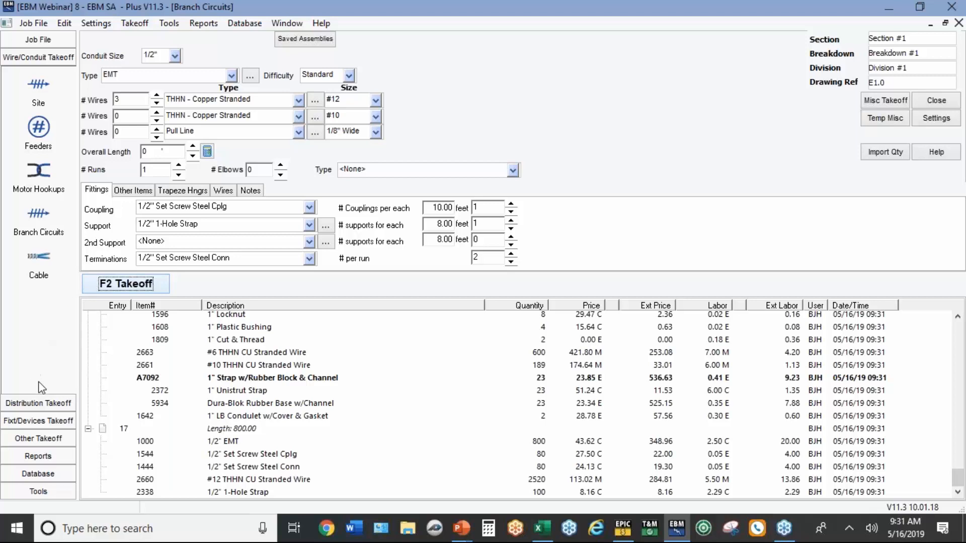
- Open the Quick Branch takeoff and choose the saved cable assembly 12/2 Alum Clad MC Cable (w/grd)
left_click(36, 421)
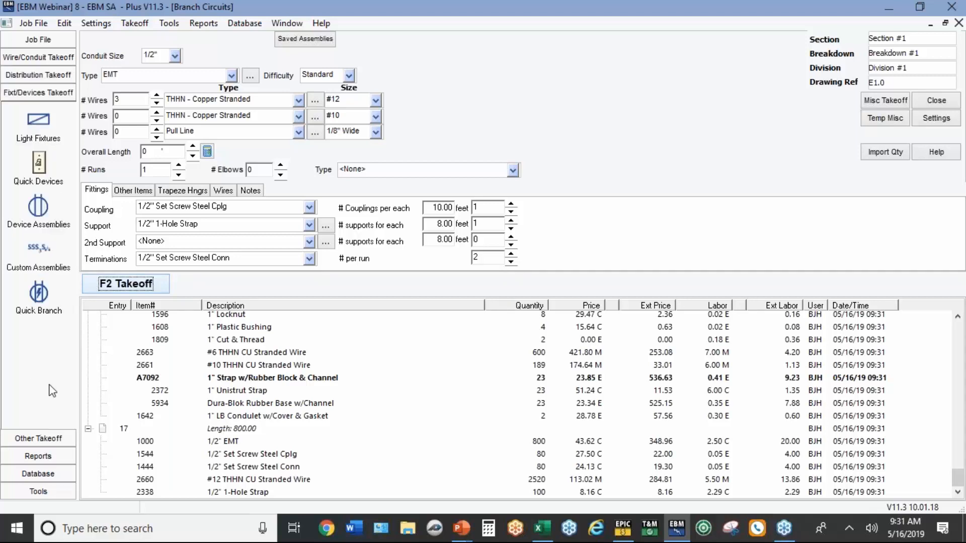
left_click(49, 307)
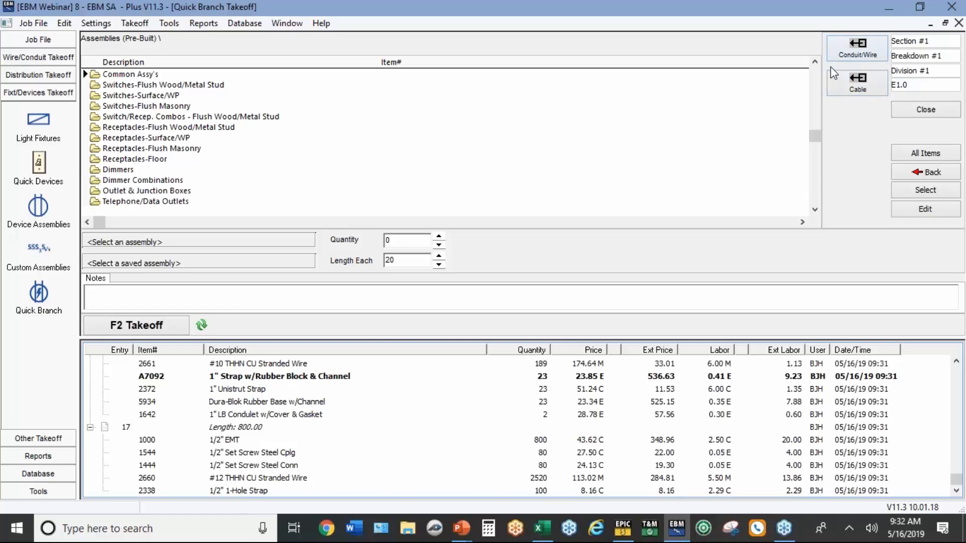
left_click(859, 83)
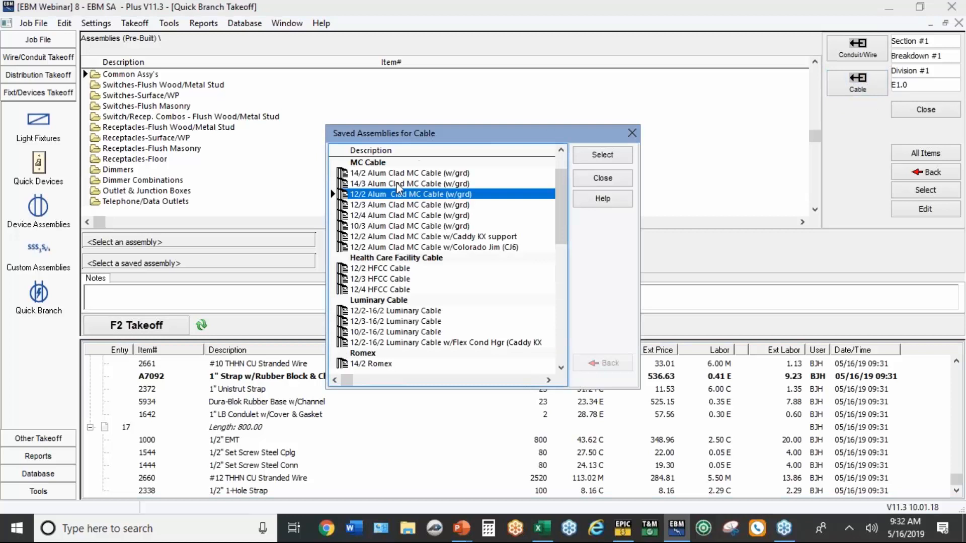
double_click(398, 200)
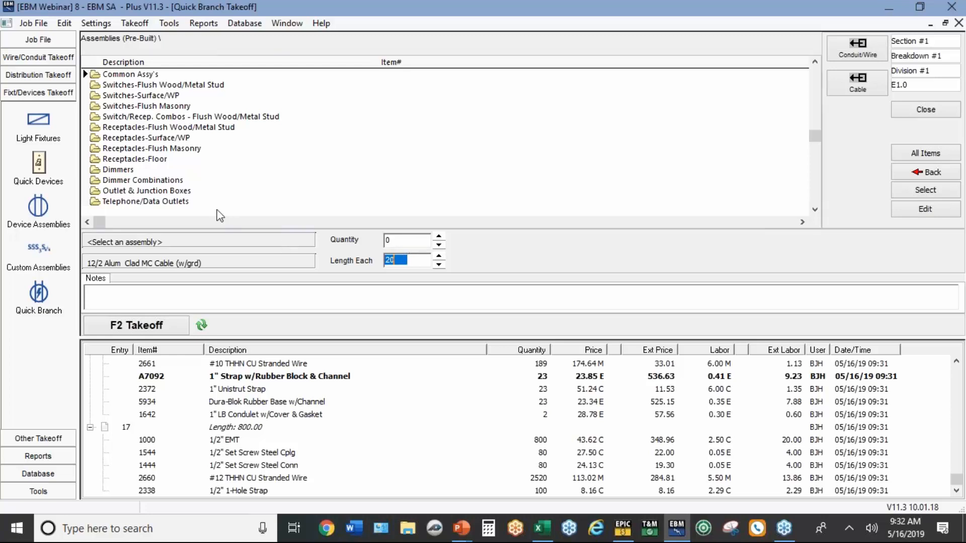
- Take off 25 of the 20A/Duplex/Spec Grade/Plastic Plate flush receptacles for wood/metal stud together with their MC cable
double_click(157, 128)
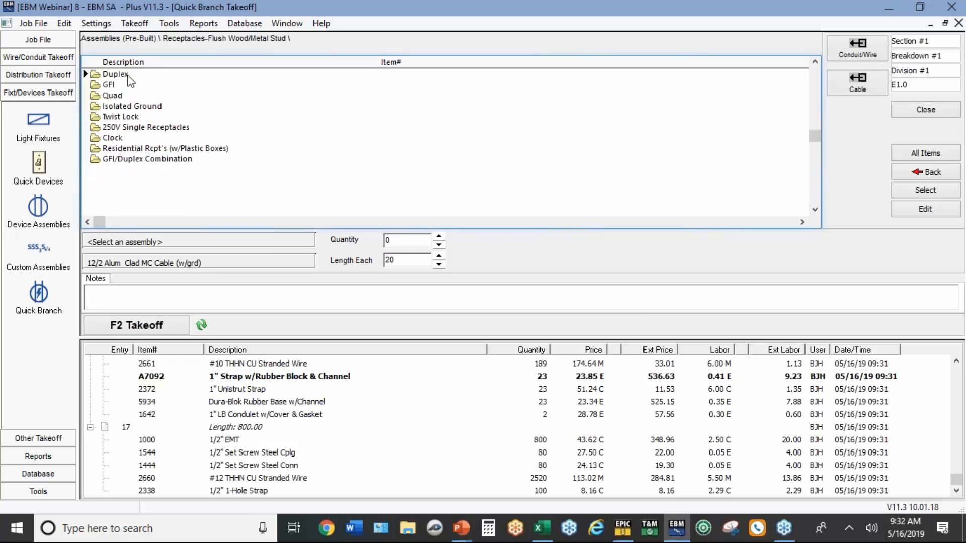
double_click(127, 79)
scroll(204, 193, "down", 2)
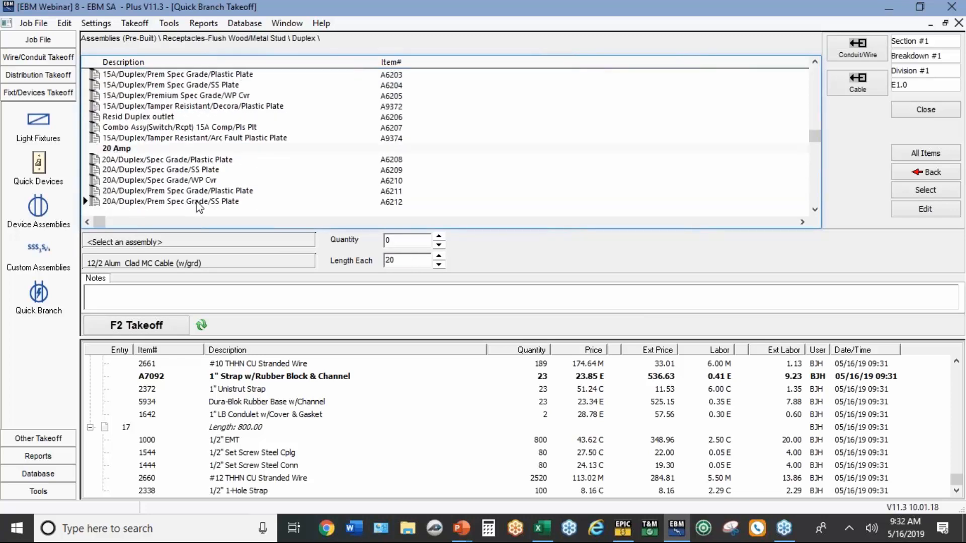
double_click(167, 160)
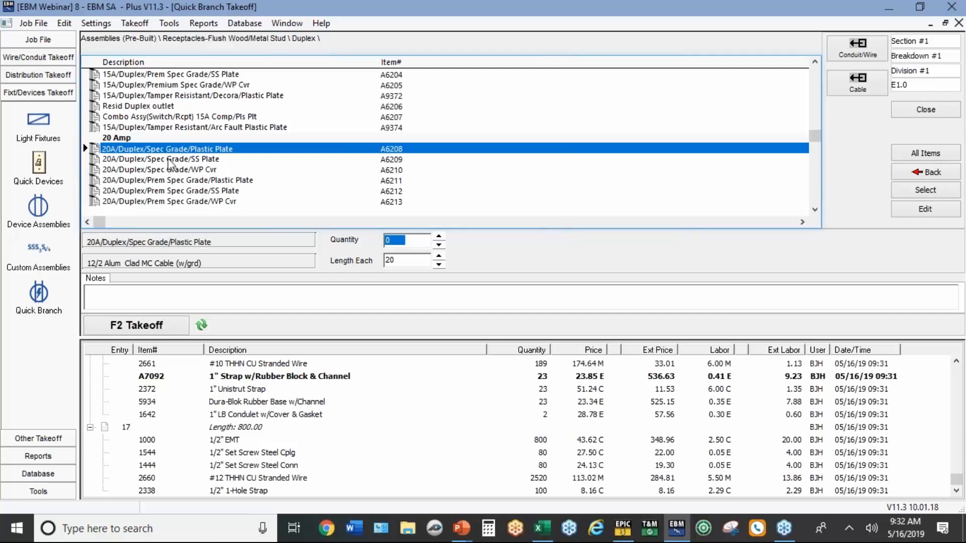
type("25")
left_click(145, 326)
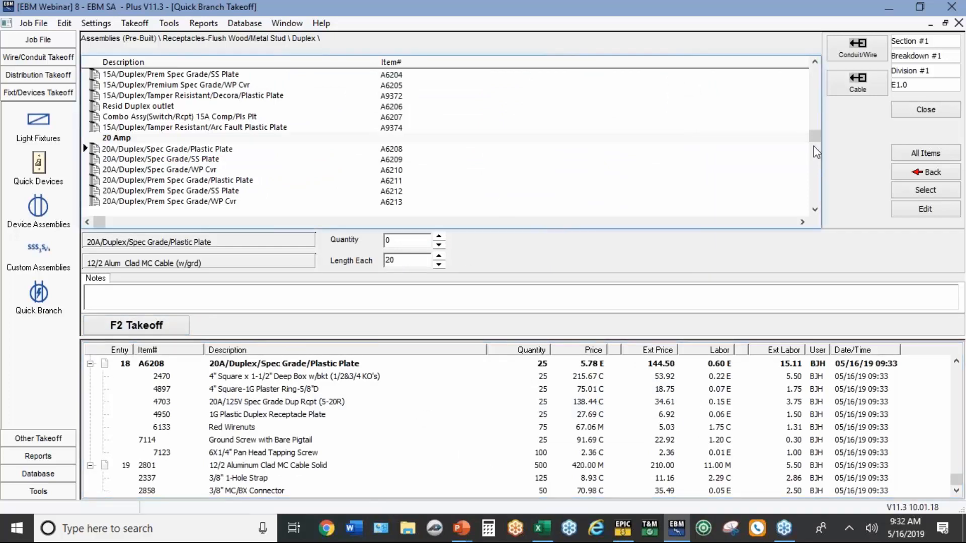
- Take off 5 of the 20A/GFI/Spec Grade/Plastic Plate receptacles with the same MC cable
left_click(899, 172)
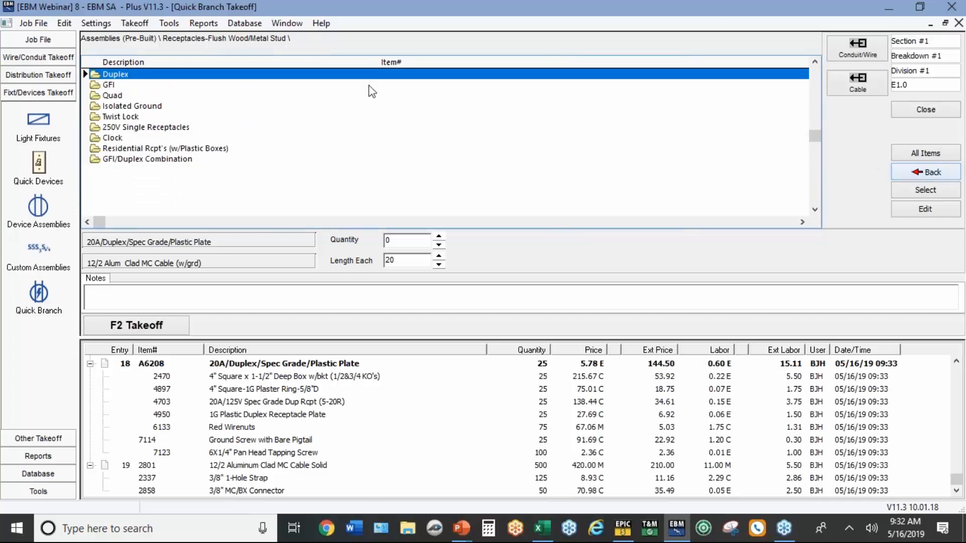
double_click(110, 87)
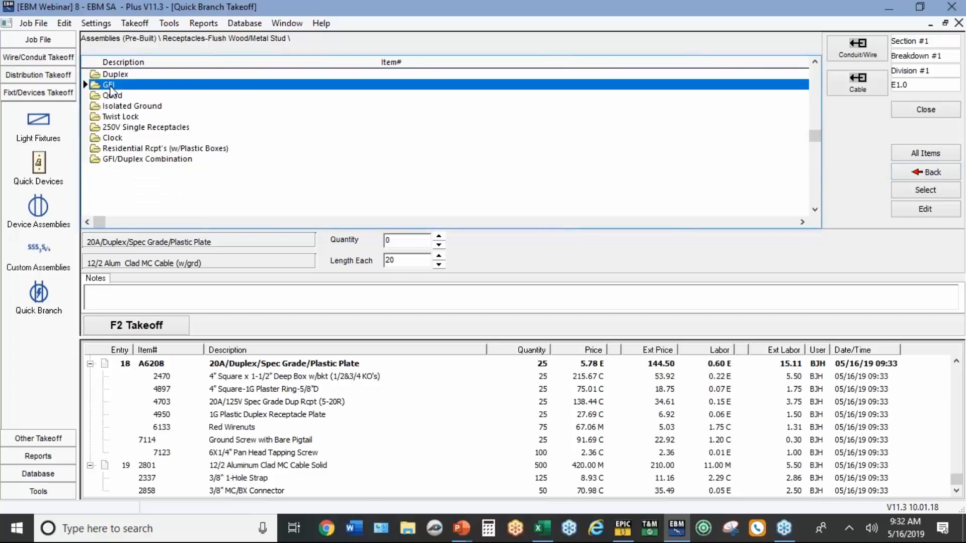
left_click(137, 181)
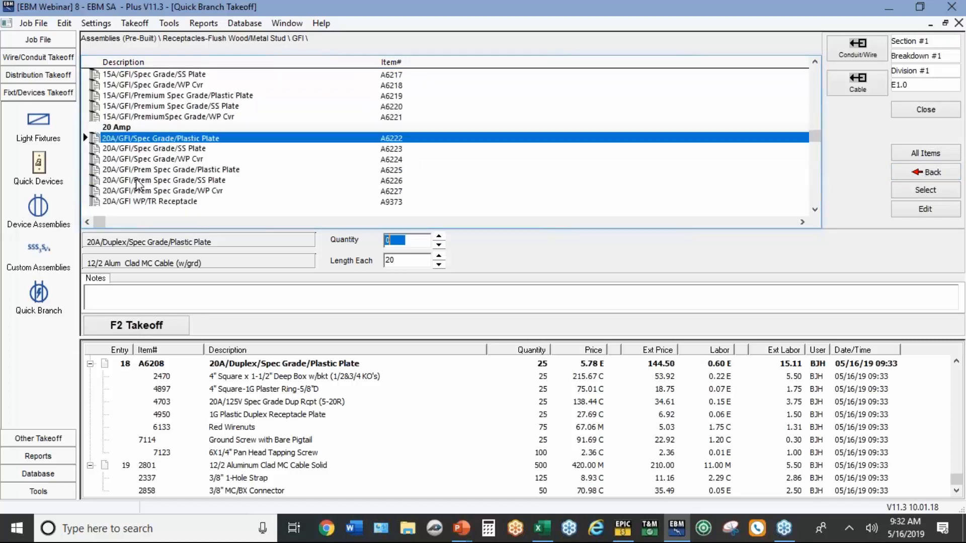
type("5")
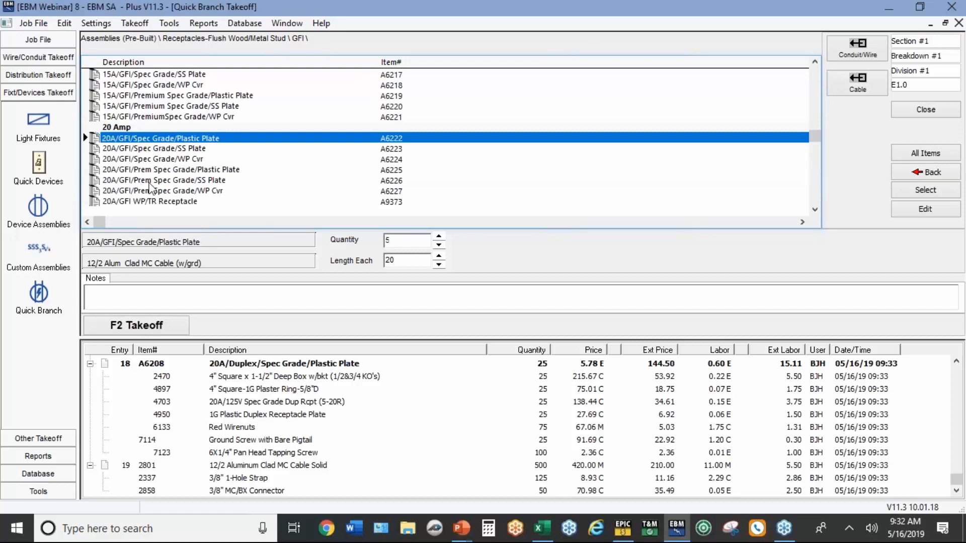
left_click(111, 328)
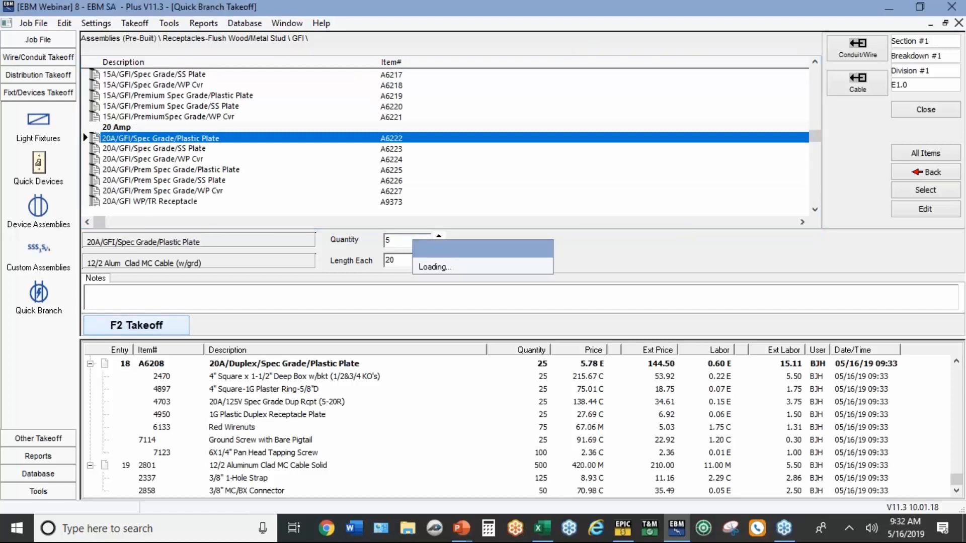
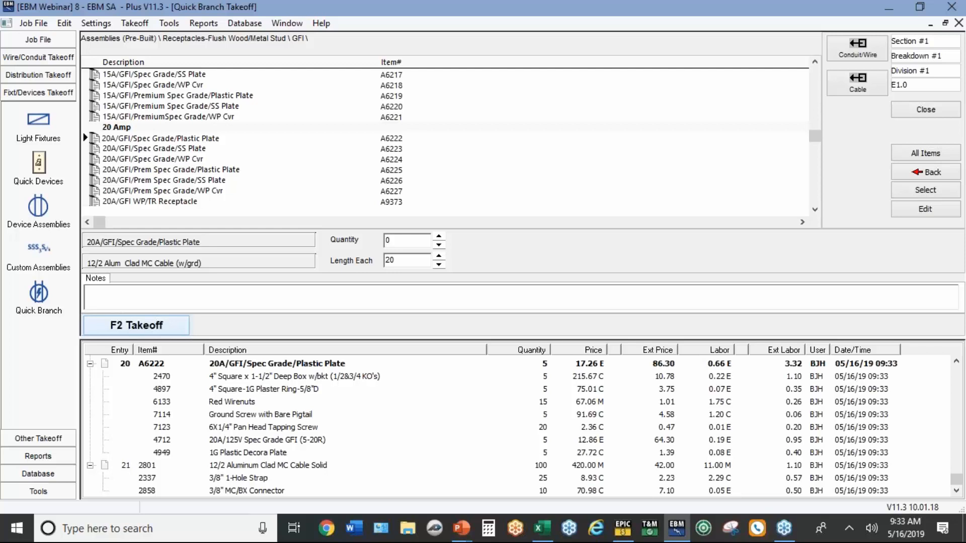
- Open the Misc Takeoff and search the database pathways for PULL BOX
left_click(34, 442)
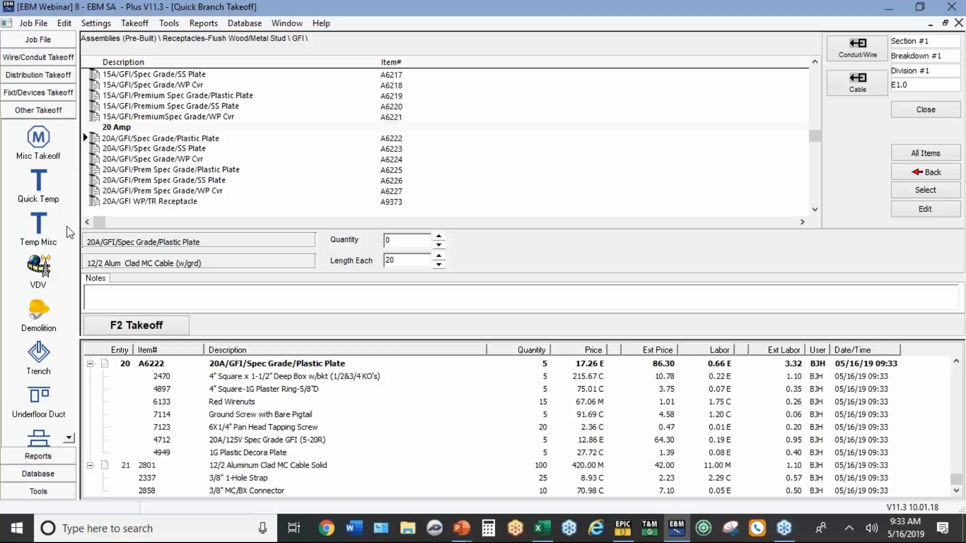
left_click(39, 139)
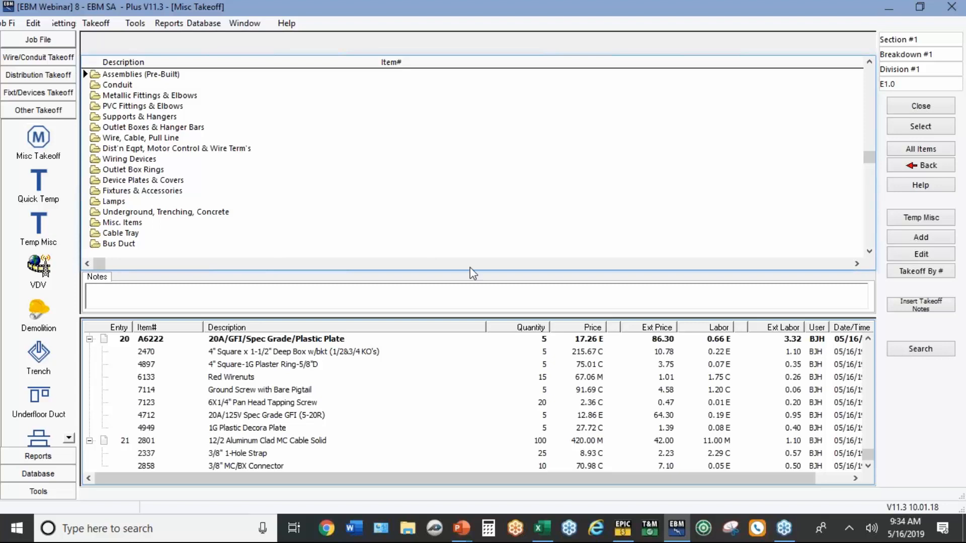
left_click(931, 350)
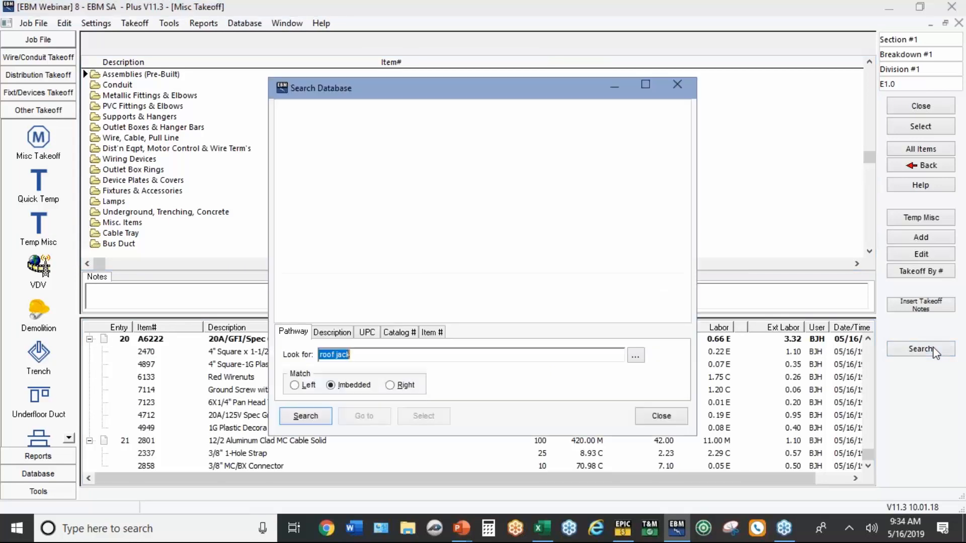
type("PULL BOX")
left_click(311, 423)
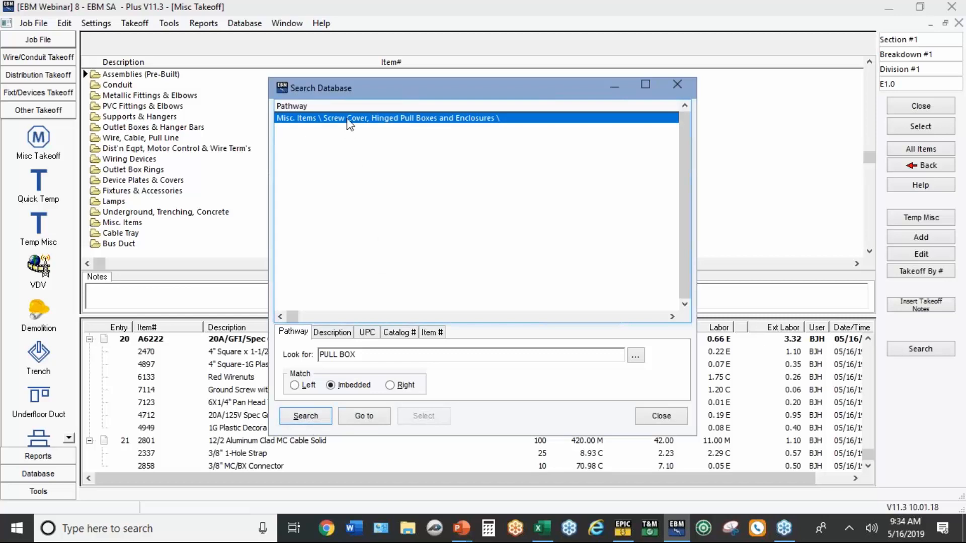
- Take off 2 of the 12x12x6" Screw Cover Pull Box-Nema 3R and return to the top level of the item database
double_click(350, 119)
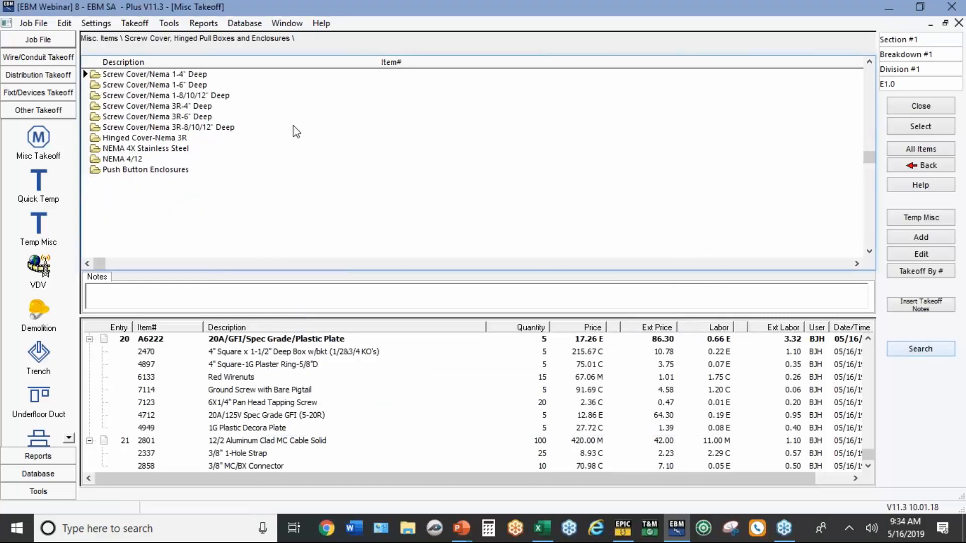
left_click(186, 120)
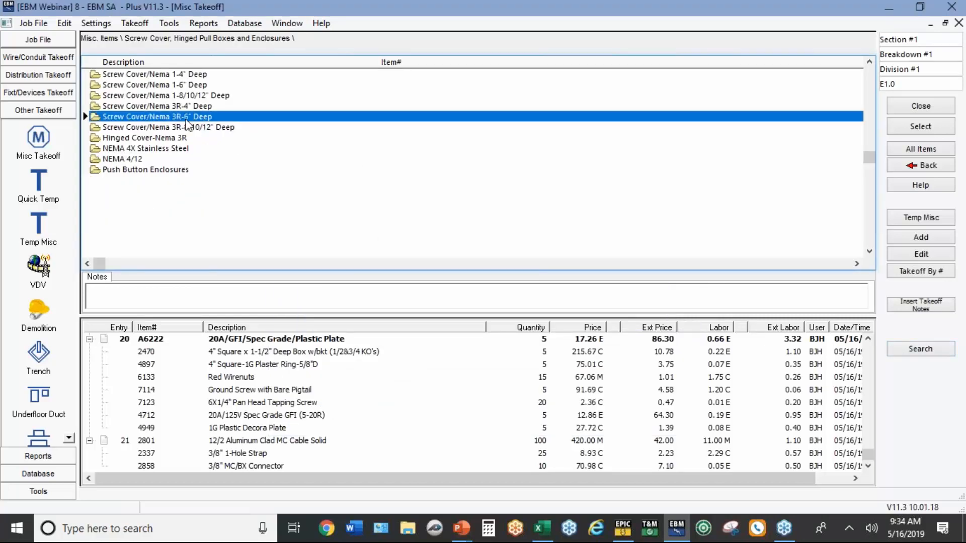
double_click(186, 120)
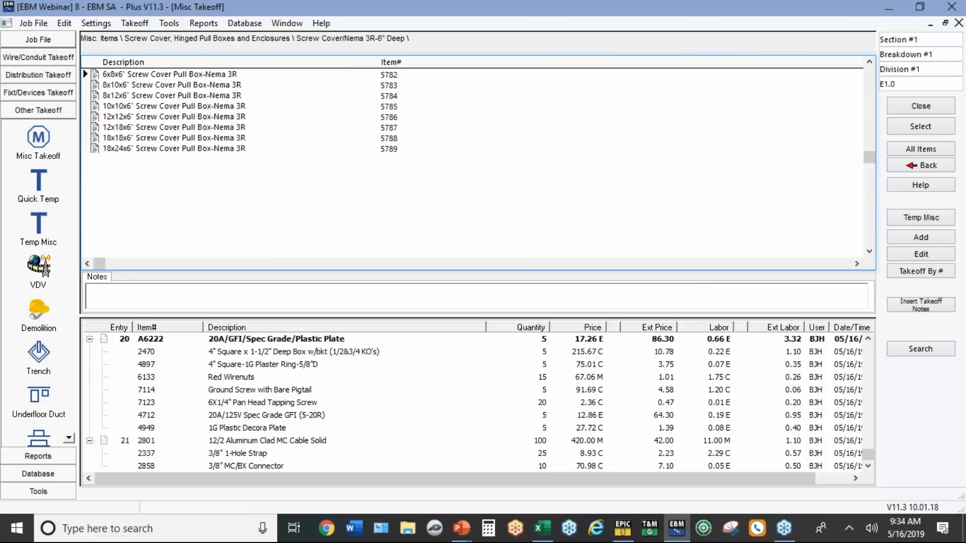
double_click(187, 117)
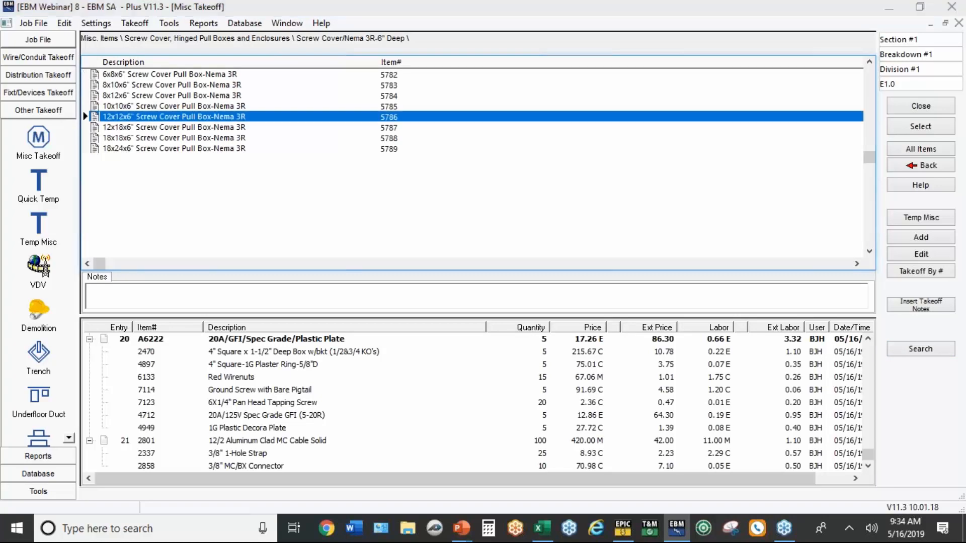
left_click(395, 253)
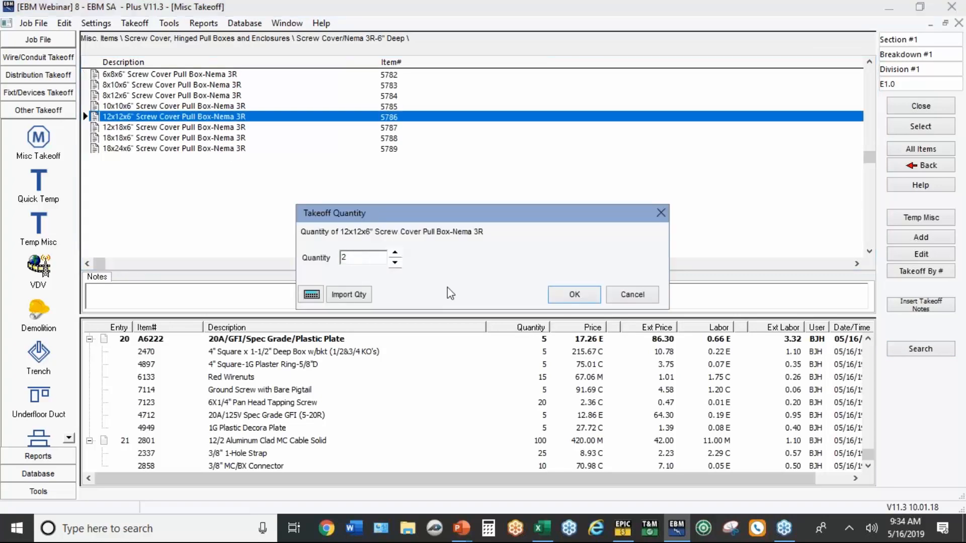
left_click(578, 301)
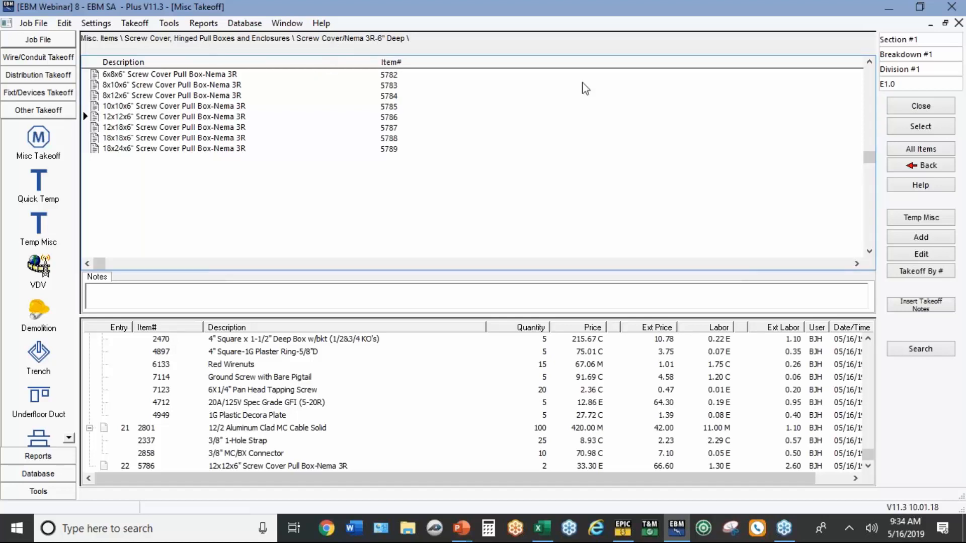
left_click(910, 171)
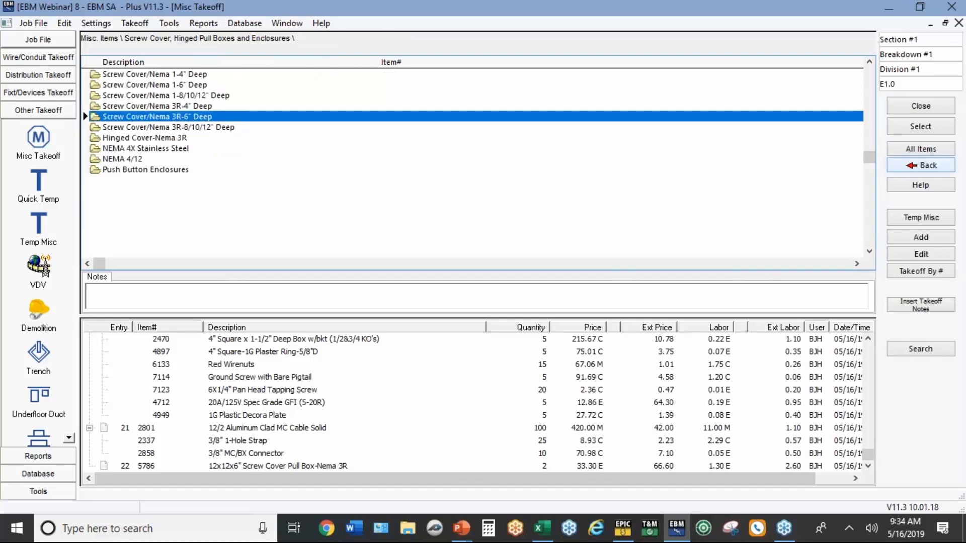
left_click(920, 165)
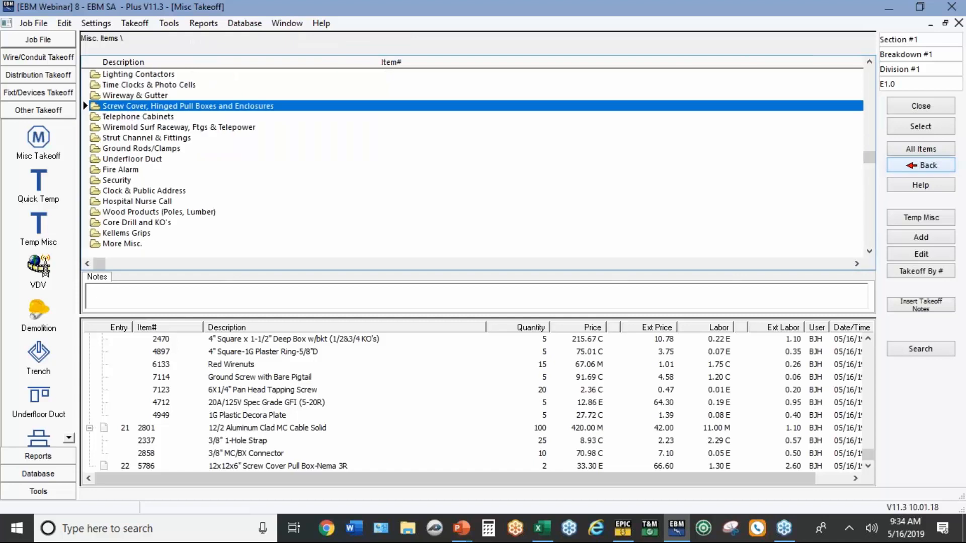
left_click(921, 165)
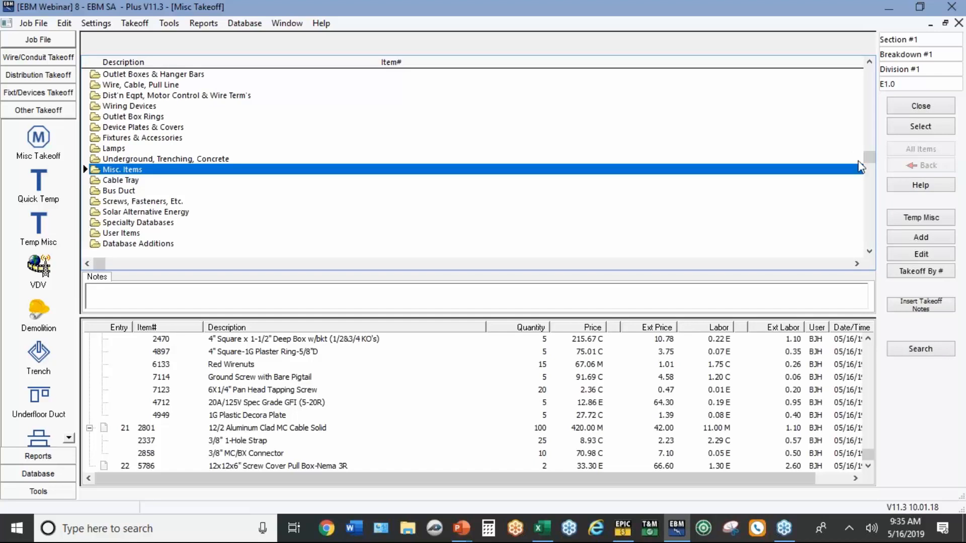
- Take off 6 of a quick temporary item described as WIDGET, leaving its price and labor open
left_click(45, 185)
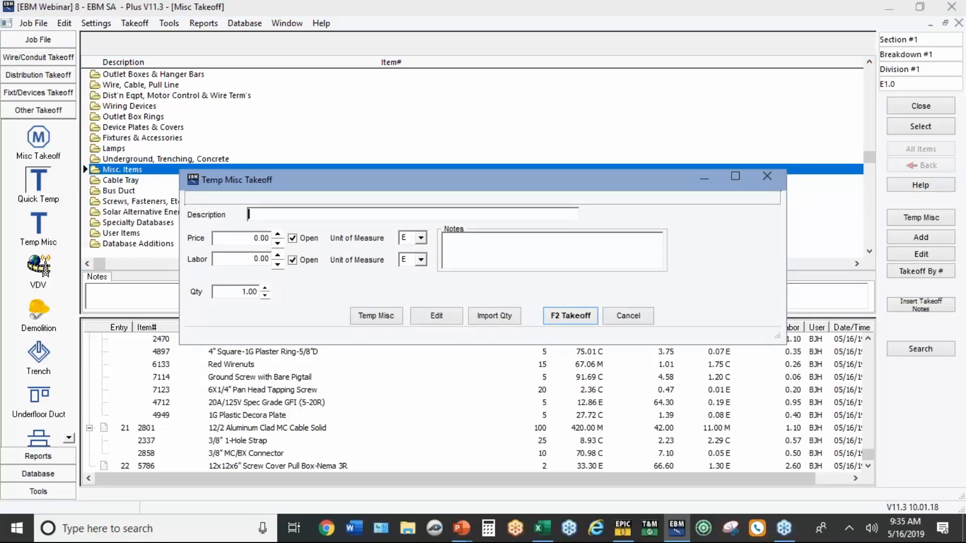
type("WIDGET")
left_click(232, 294)
type("6")
left_click(567, 316)
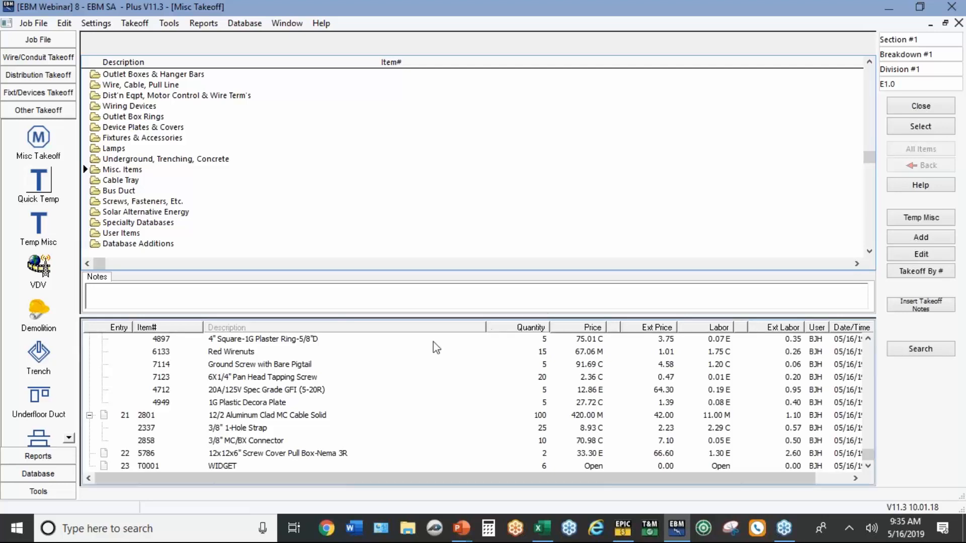
- Start adding a new item to the Temporary Miscellaneous list and switch to EPIC to import its data
left_click(44, 221)
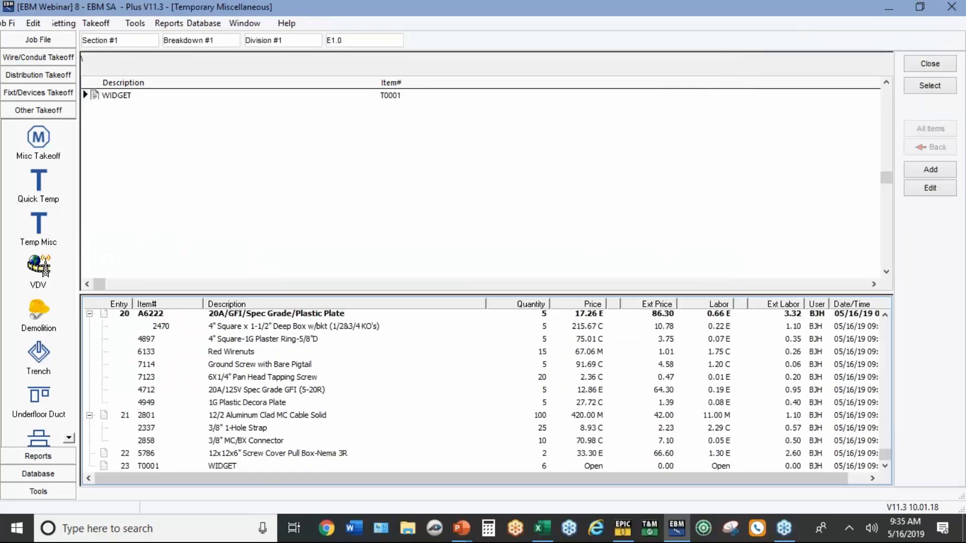
left_click(918, 174)
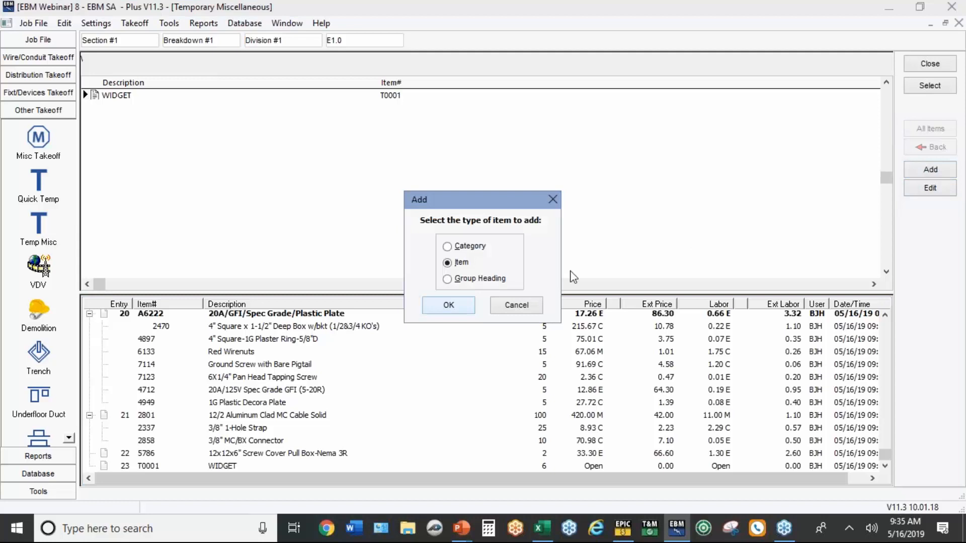
left_click(454, 302)
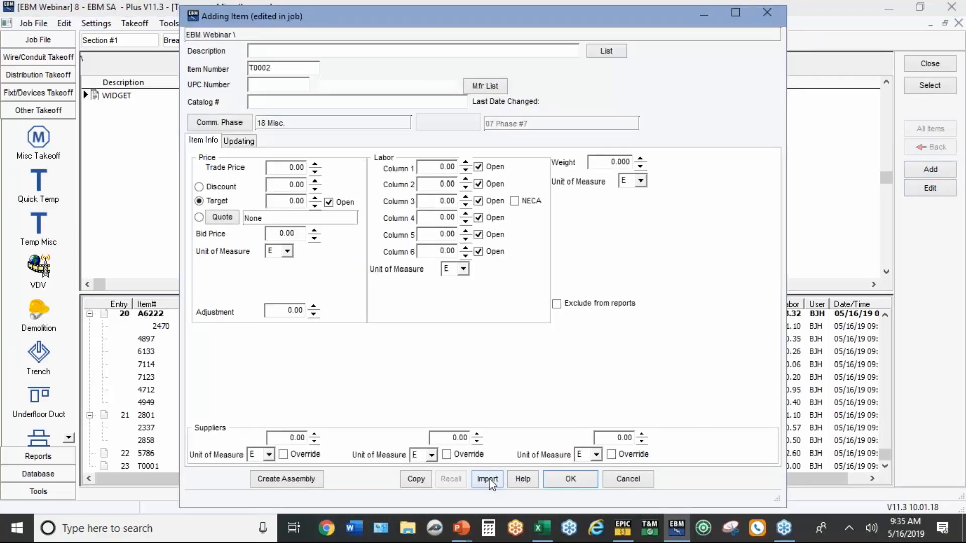
left_click(489, 478)
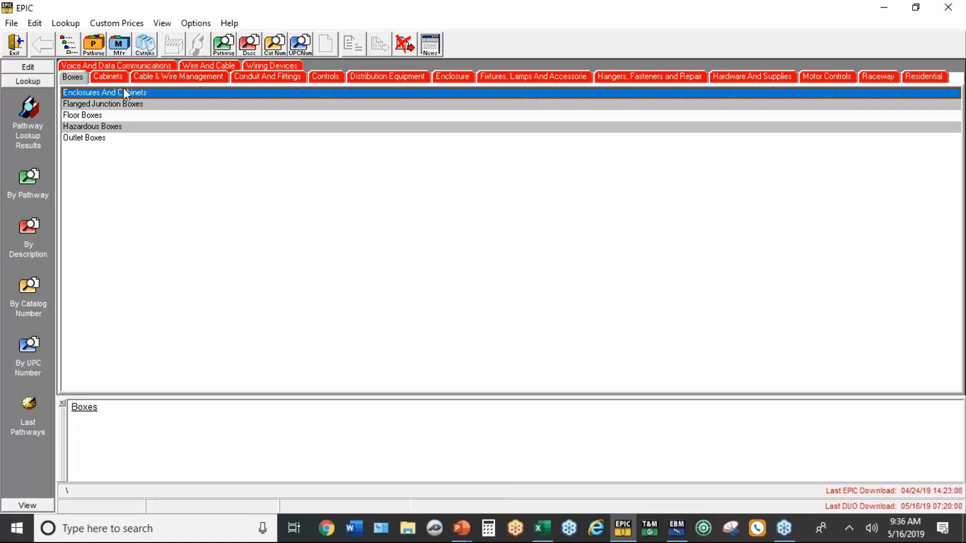
- Look up Intermatic catalog numbers starting with ET8 through EPIC's manufacturer mode and select ET8215CR
left_click(122, 47)
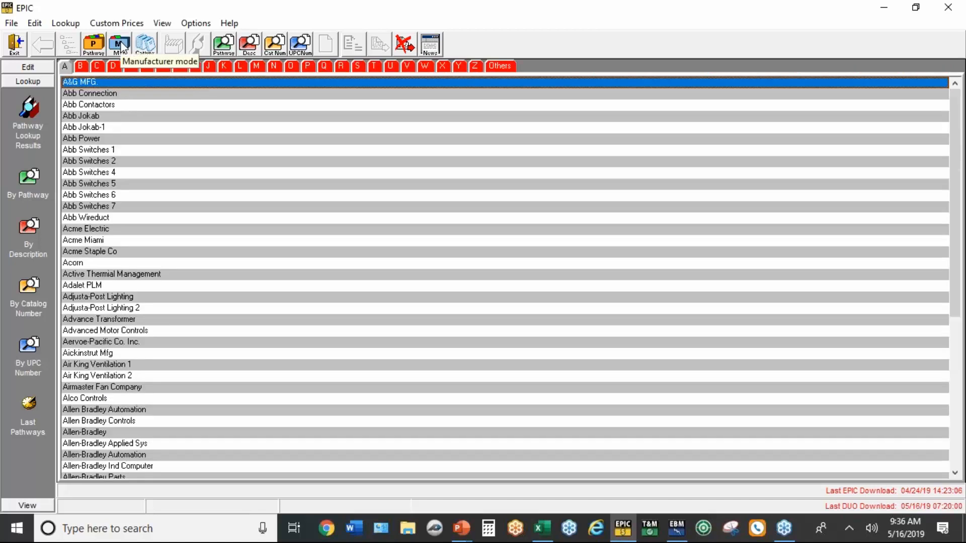
left_click(195, 66)
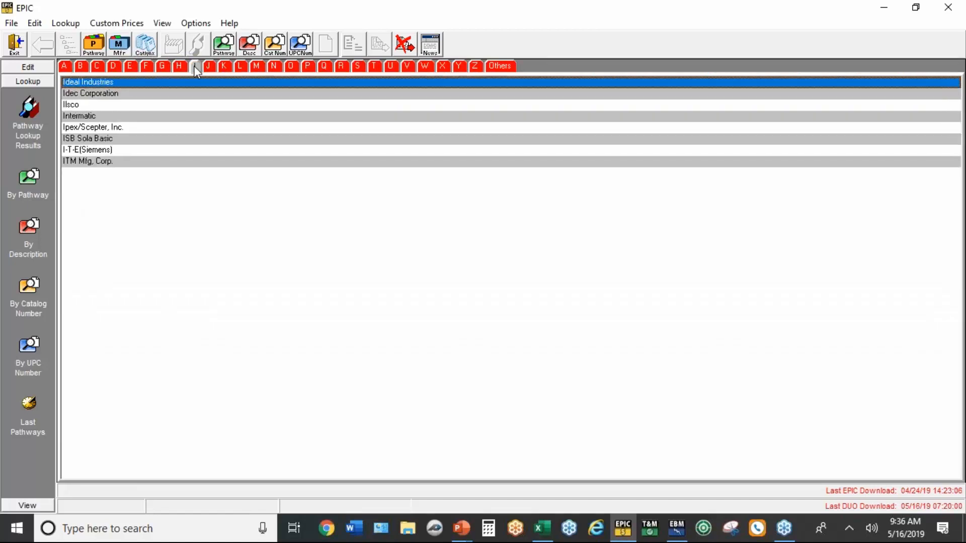
double_click(92, 117)
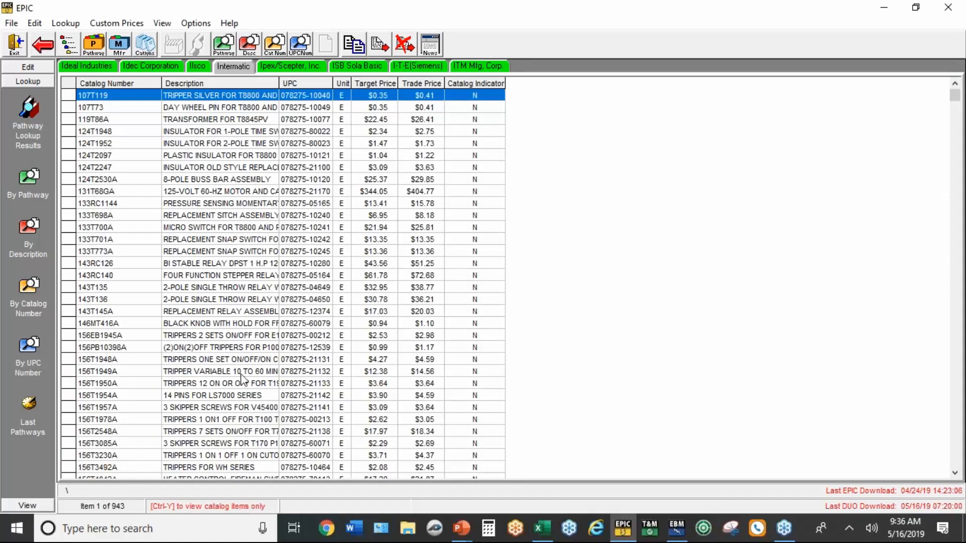
left_click(29, 289)
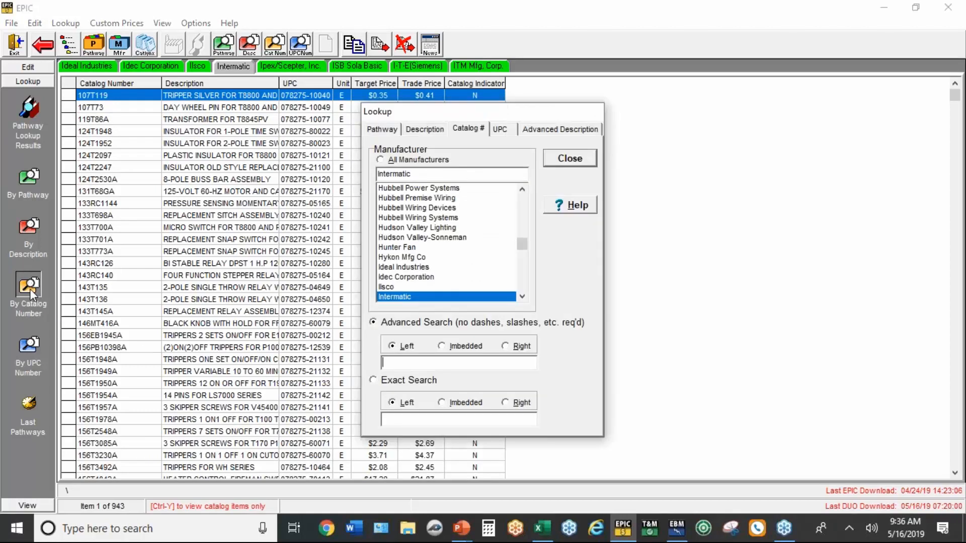
type("ET")
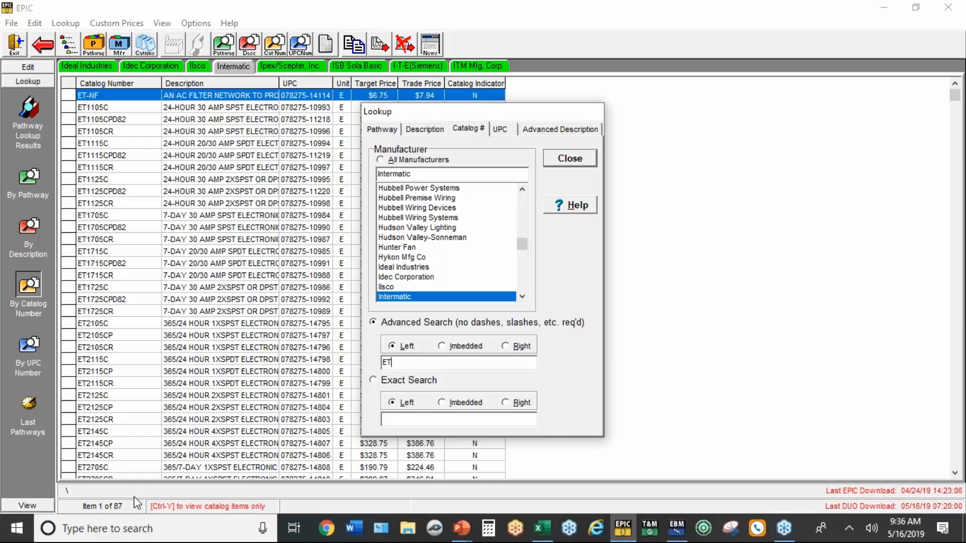
type("8")
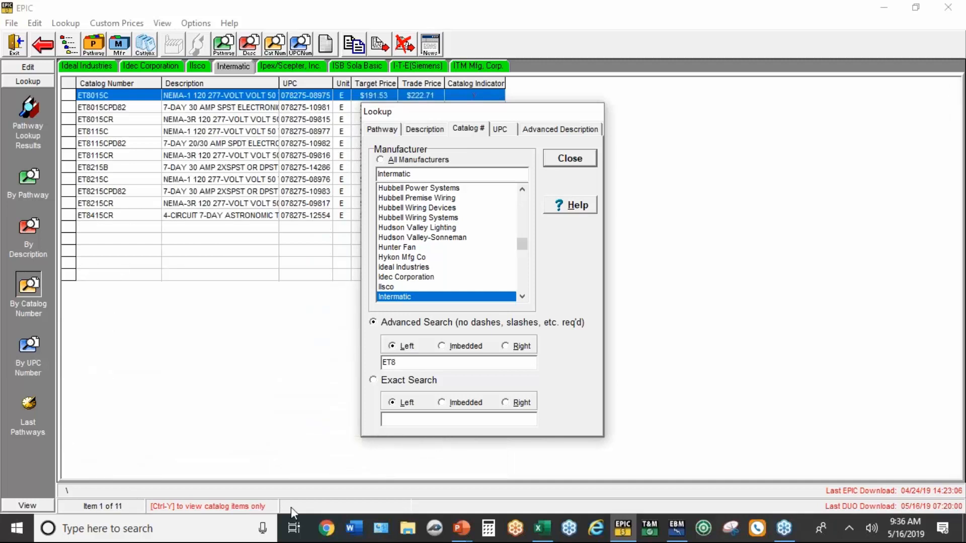
left_click(575, 158)
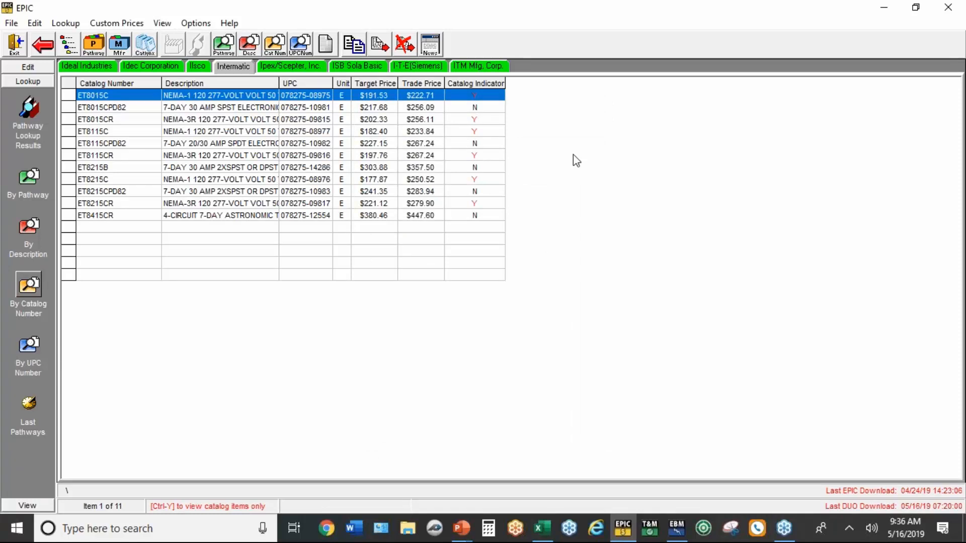
left_click(374, 206)
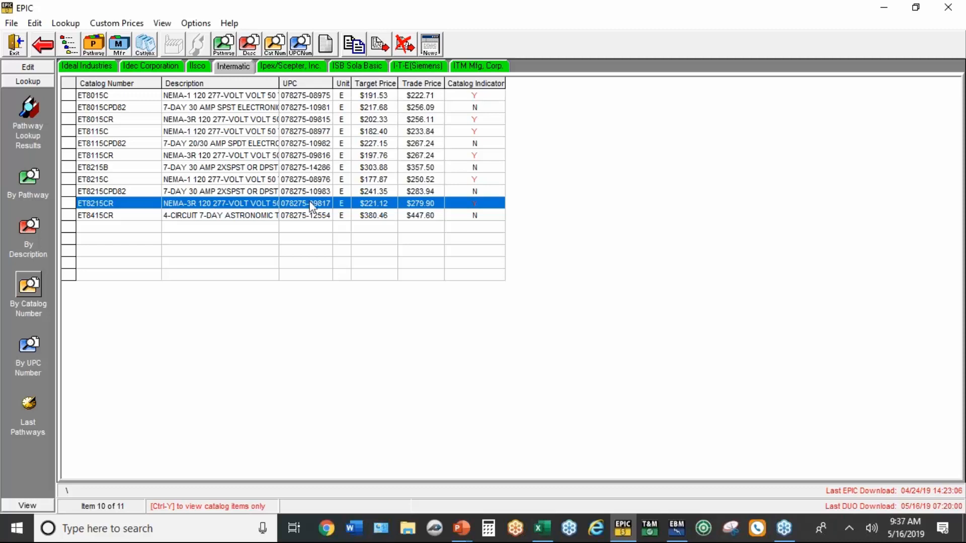
- Examine the CatLynx catalog page for the ET8215CR time switch, enlarged to read its specifications, and close the catalog
left_click(474, 205)
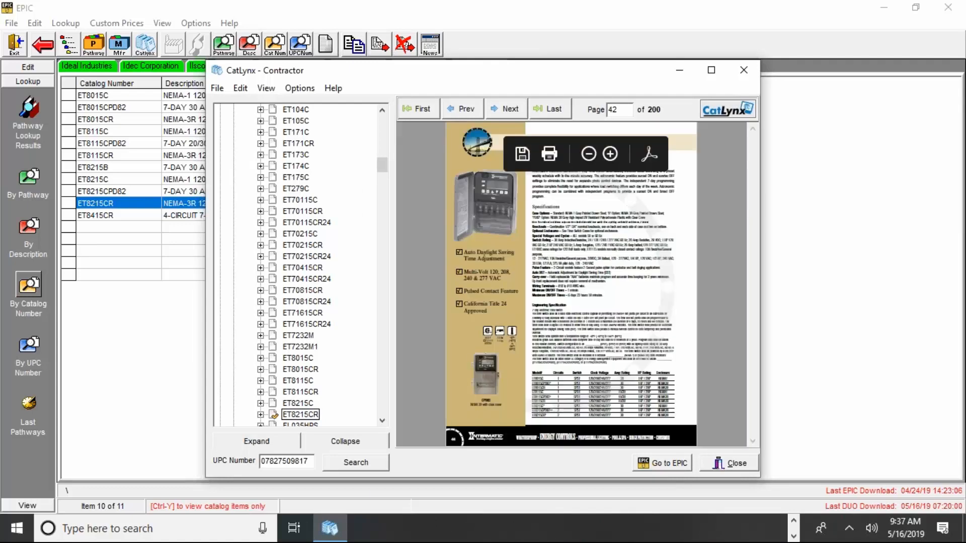
left_click(711, 70)
mouse_move(559, 94)
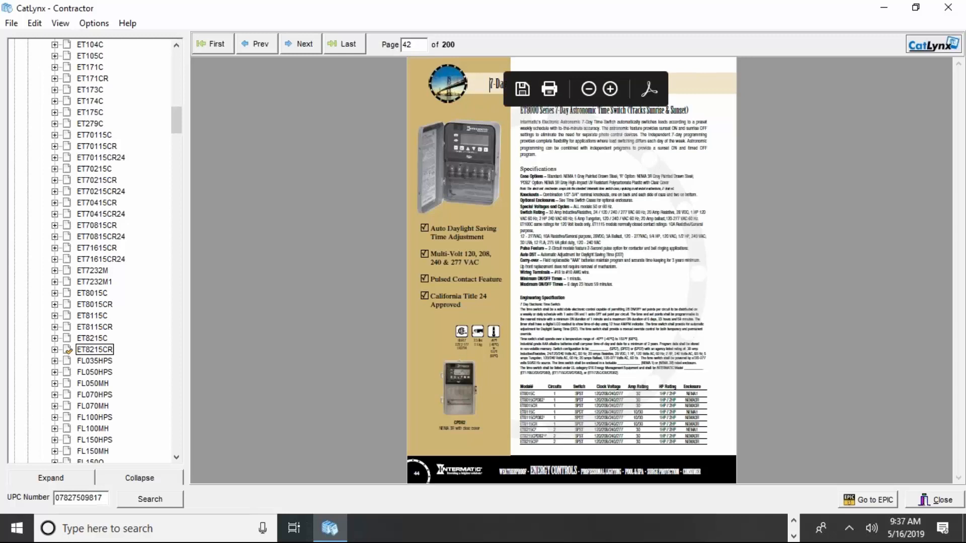
left_click(611, 90)
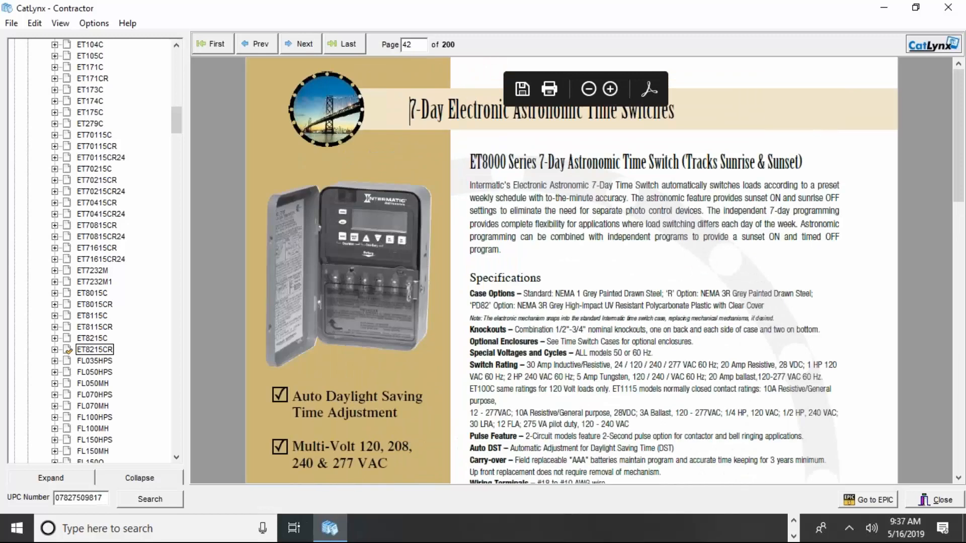
scroll(600, 282, "down", 3)
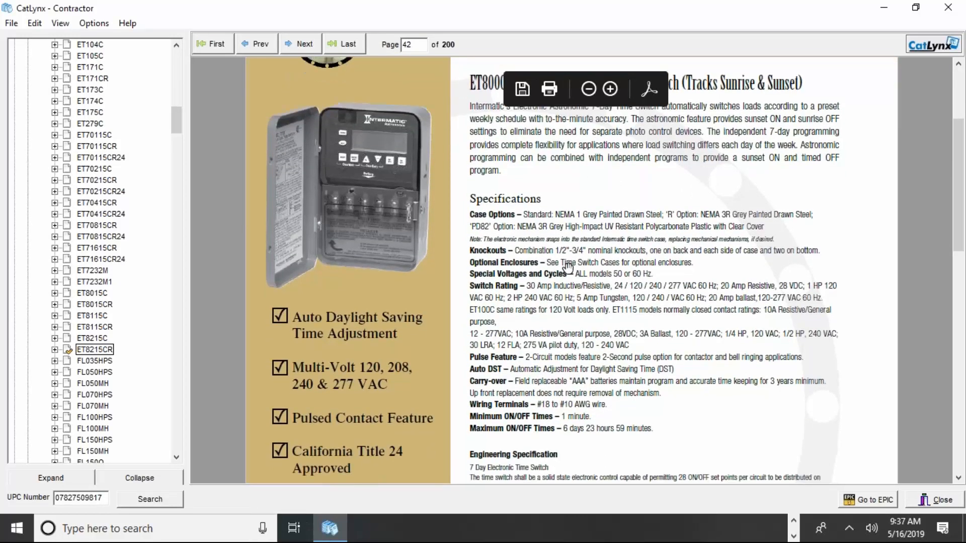
scroll(578, 265, "down", 1)
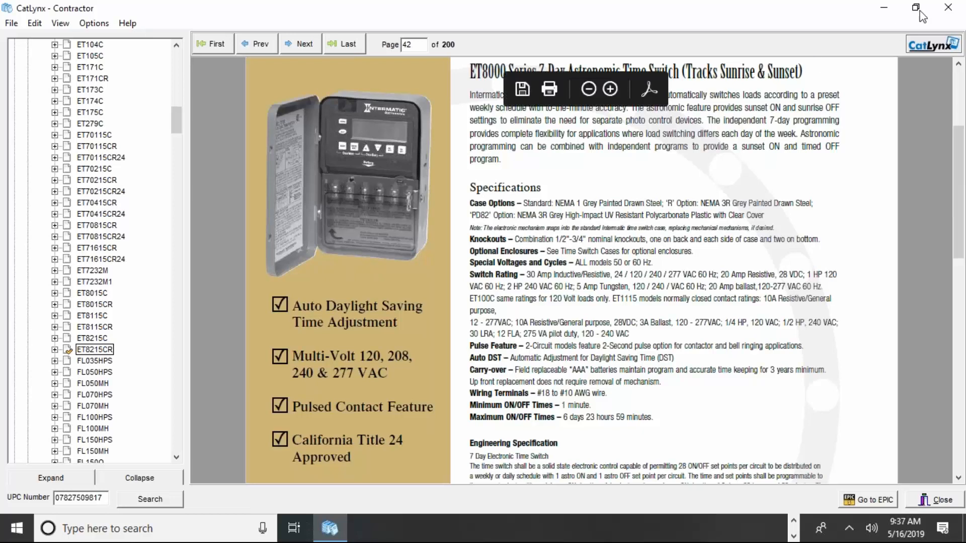
left_click(947, 12)
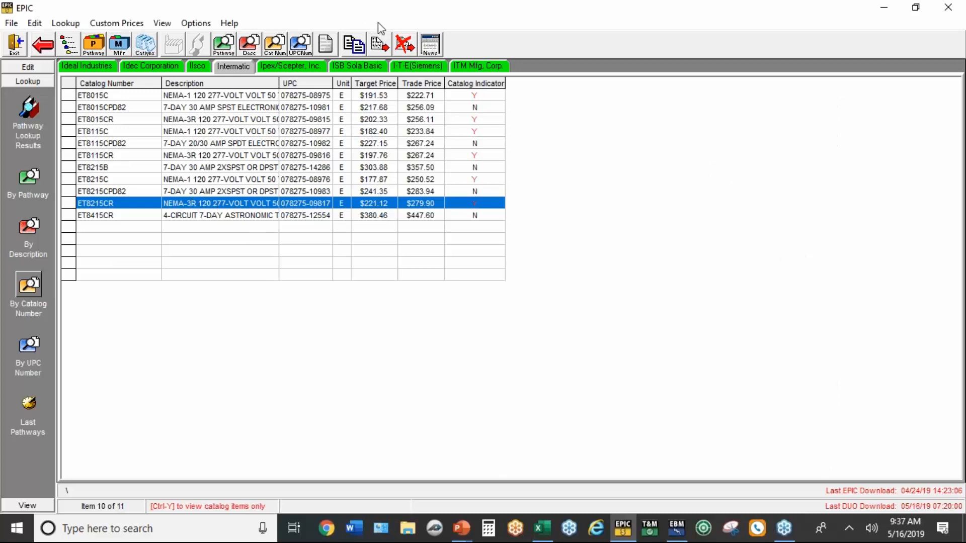
- Import the selected Intermatic ET8215CR into the new temporary item, save it and take off 1
left_click(381, 45)
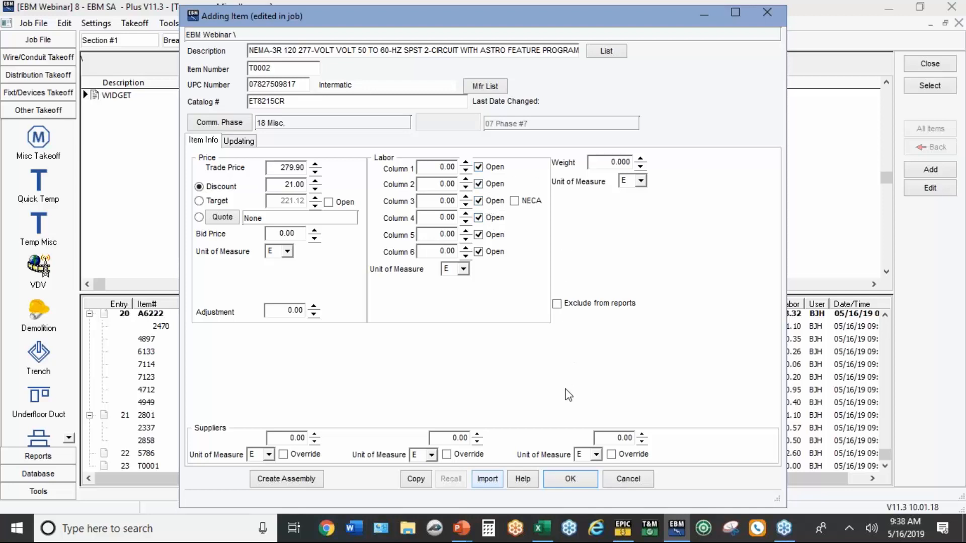
left_click(570, 478)
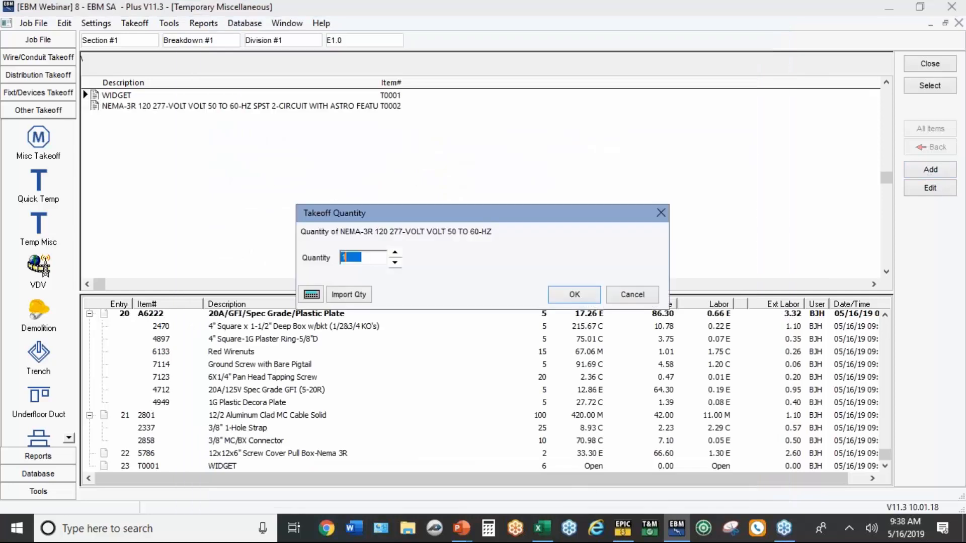
left_click(568, 294)
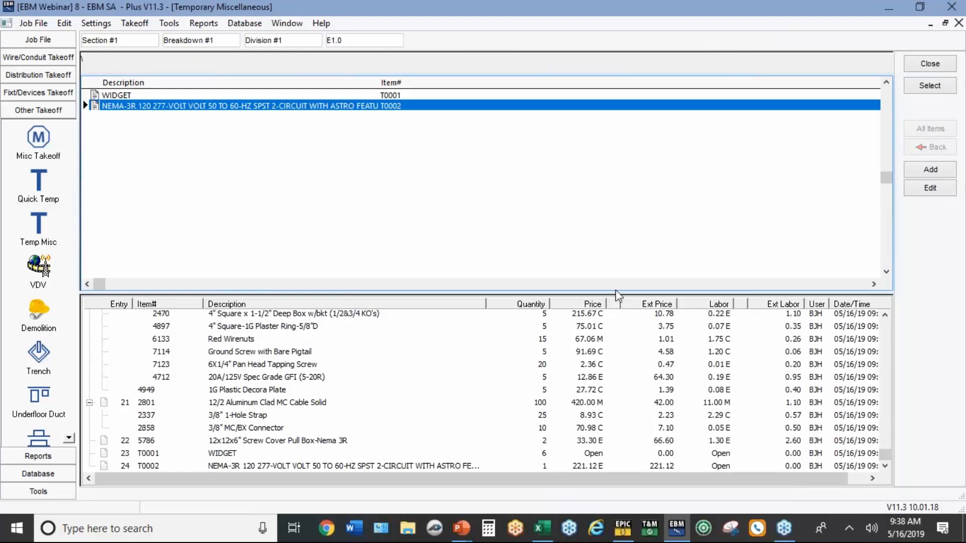
- Open the Job Extension settings for the current job from the report functions
left_click(42, 187)
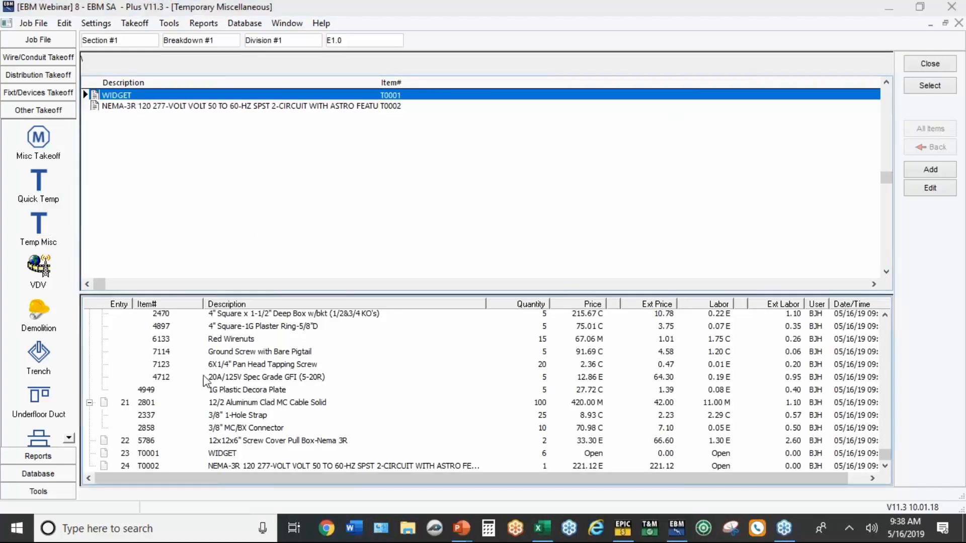
left_click(35, 455)
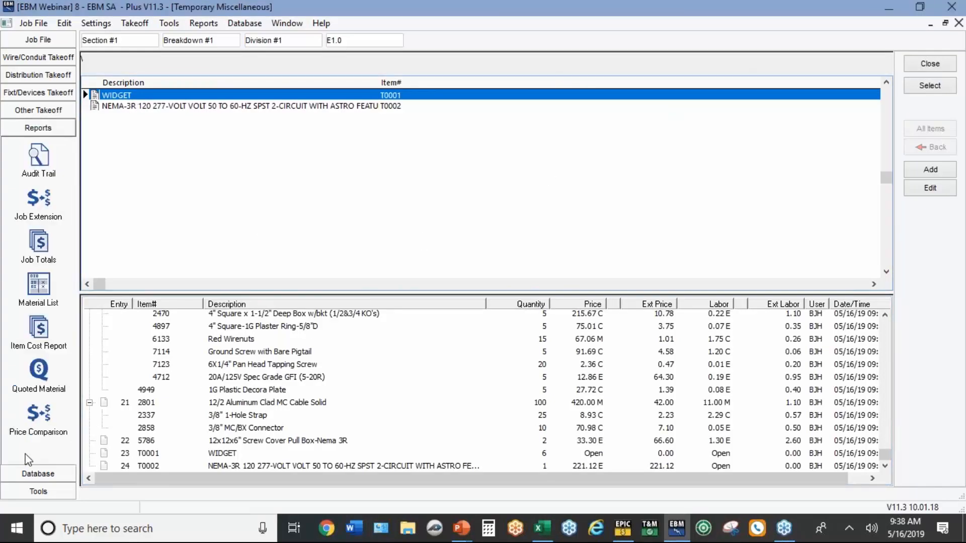
left_click(38, 197)
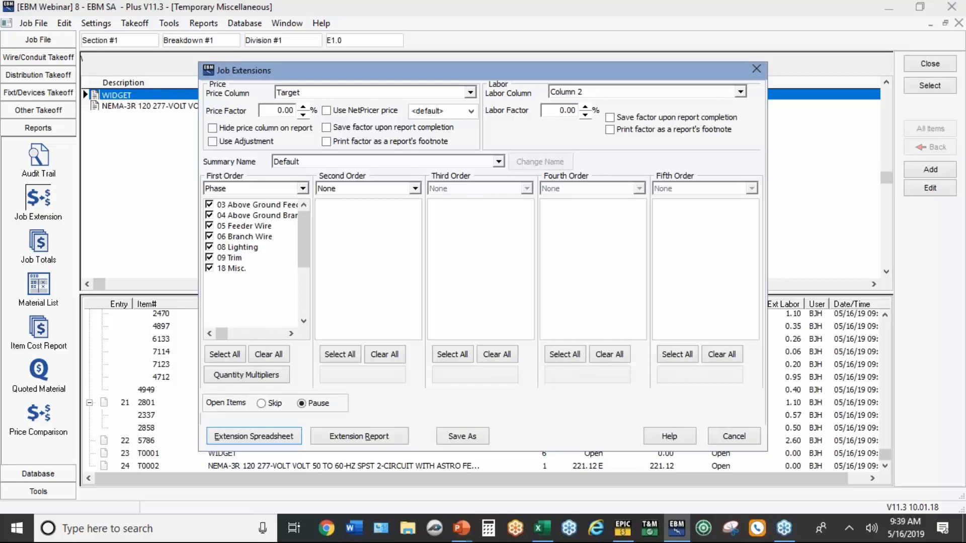
- Review the available price columns for the job extension, try Trade Price, and set the price column back to Target
left_click(470, 93)
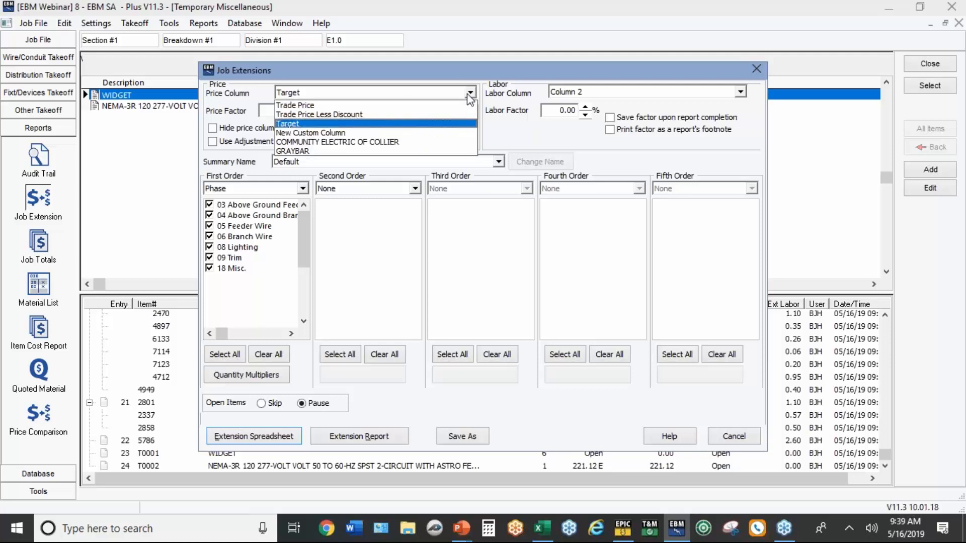
left_click(469, 93)
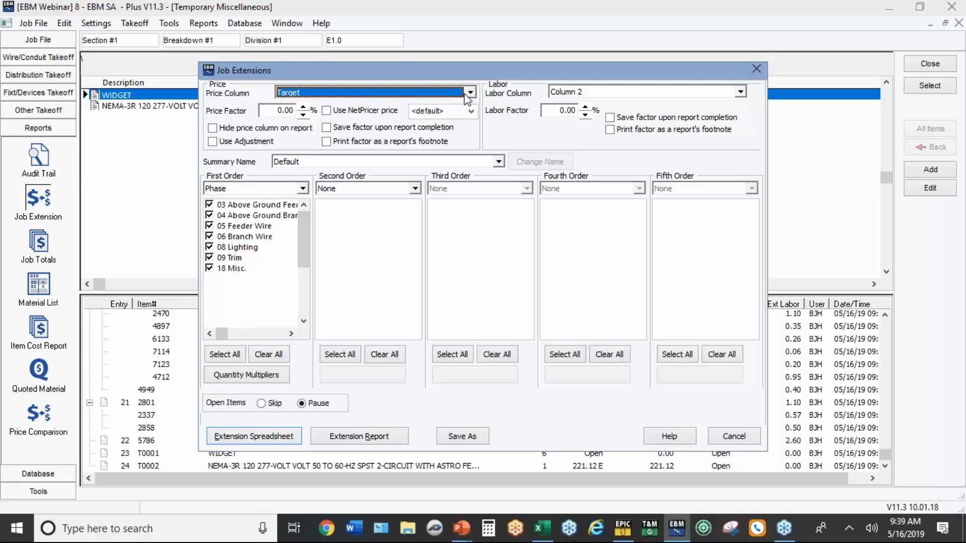
left_click(468, 94)
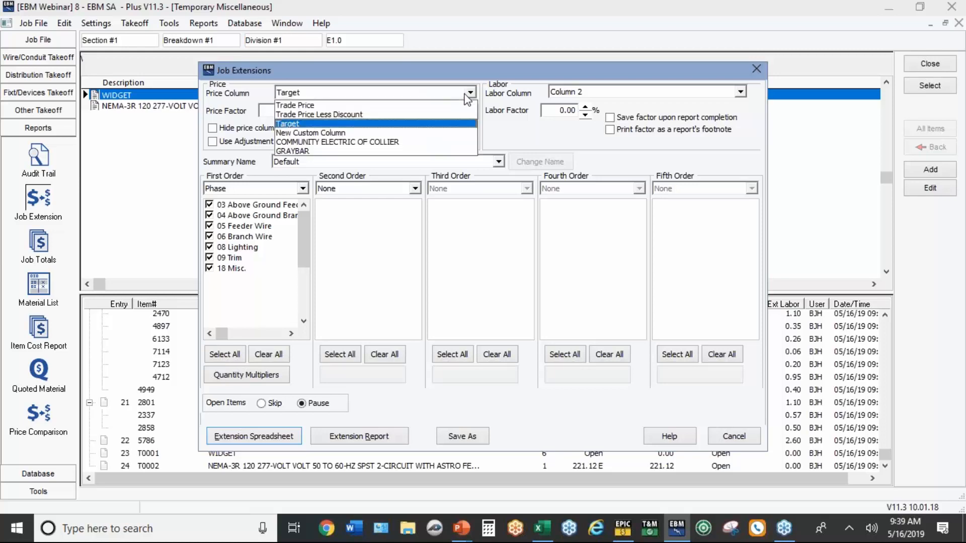
left_click(355, 108)
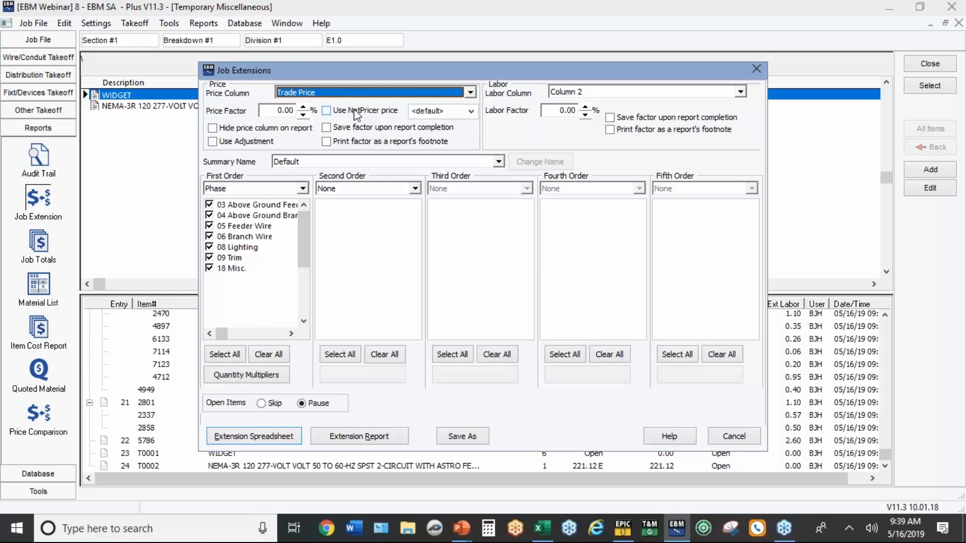
left_click(470, 92)
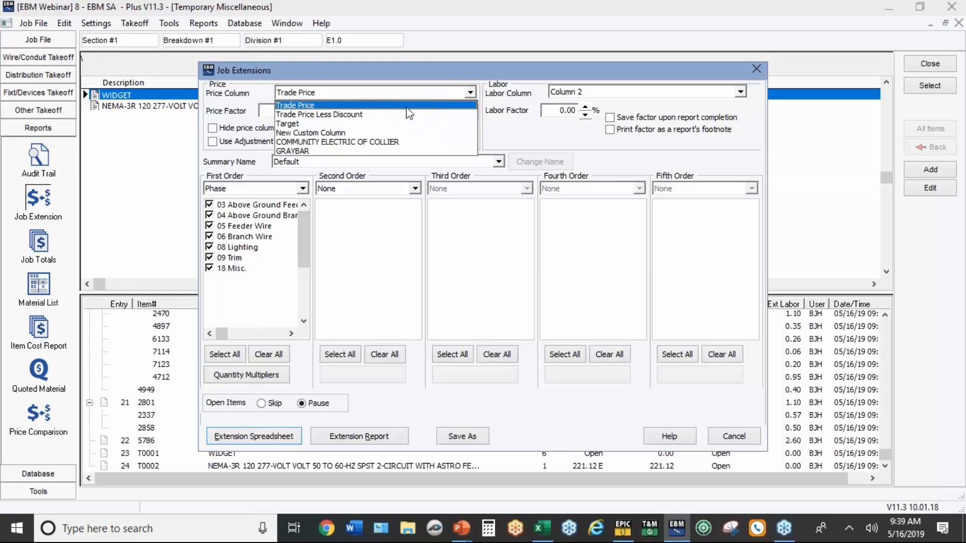
left_click(327, 124)
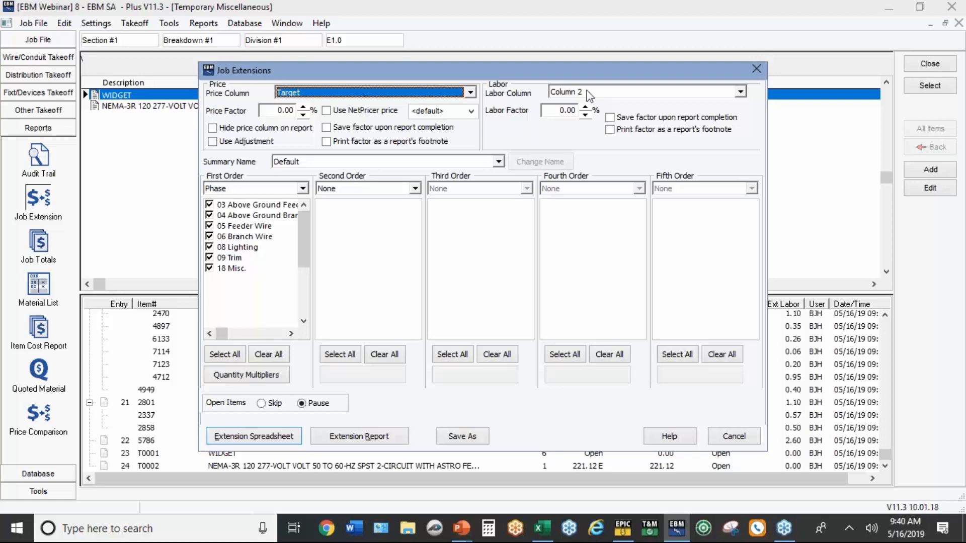
- Generate the extension spreadsheet, pricing the open WIDGET at 25 each with 0.5 labor hours and giving the NEMA-3R time switch 1.5 labor hours
left_click(234, 438)
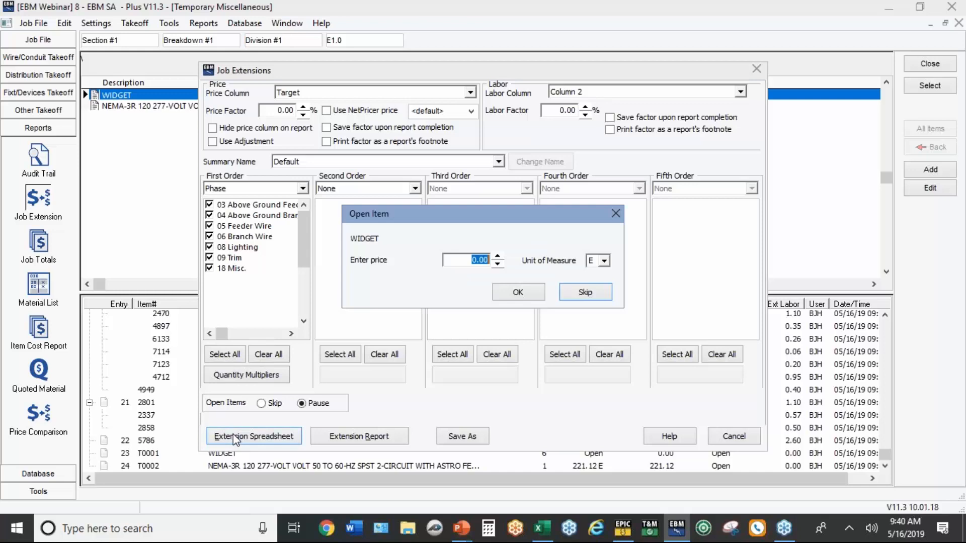
type("25")
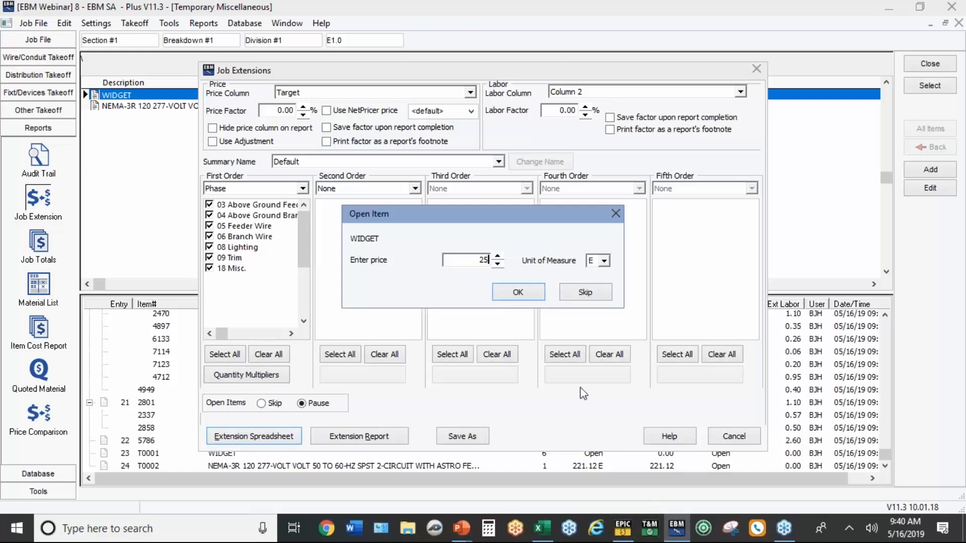
left_click(522, 291)
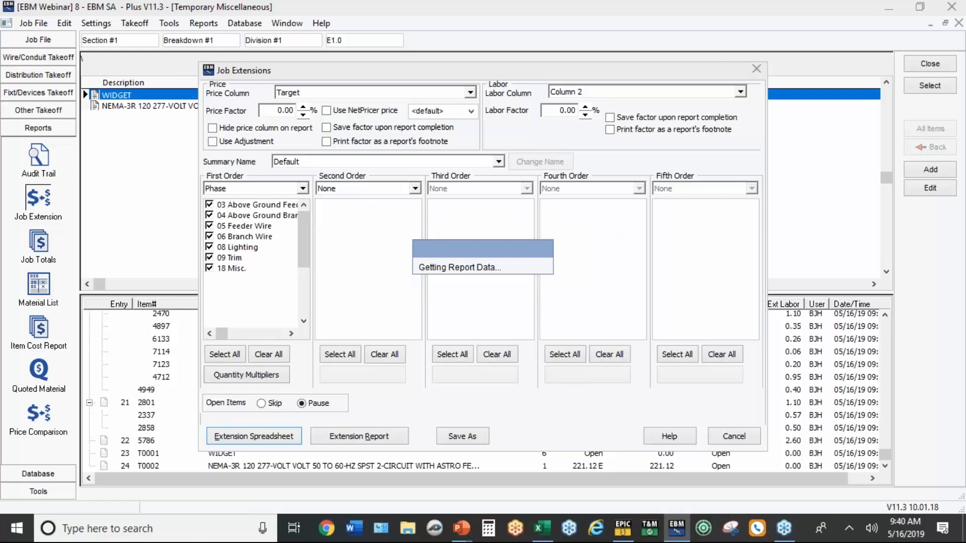
type("0.5")
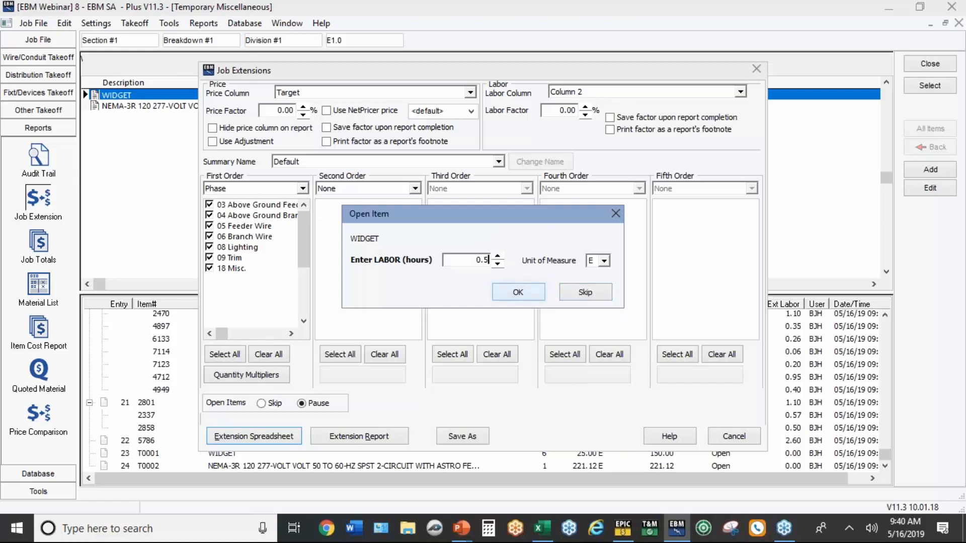
key("Return")
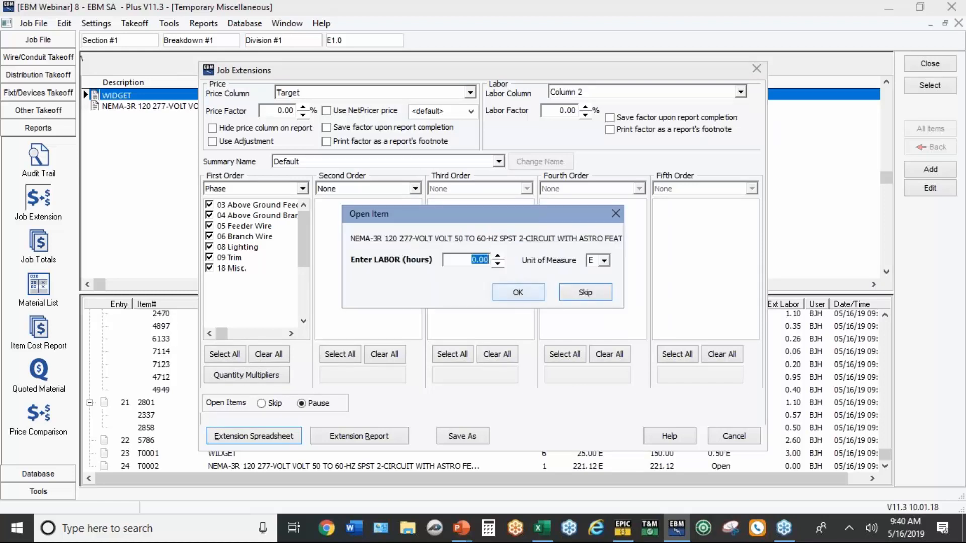
type("1.5")
key("Tab")
key("Return")
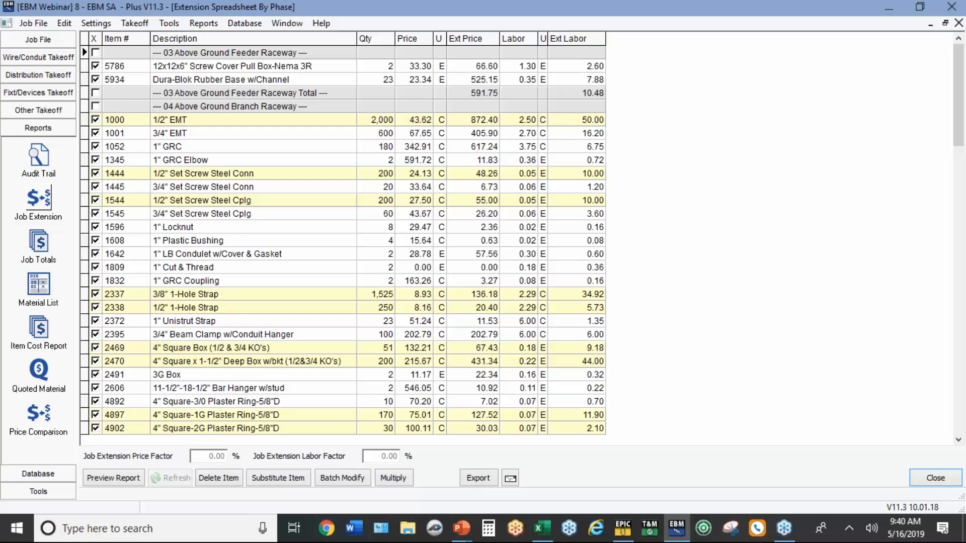
- Set the target price of the 1/2" EMT item in the extension spreadsheet to 46.00 and save it
left_click(233, 119)
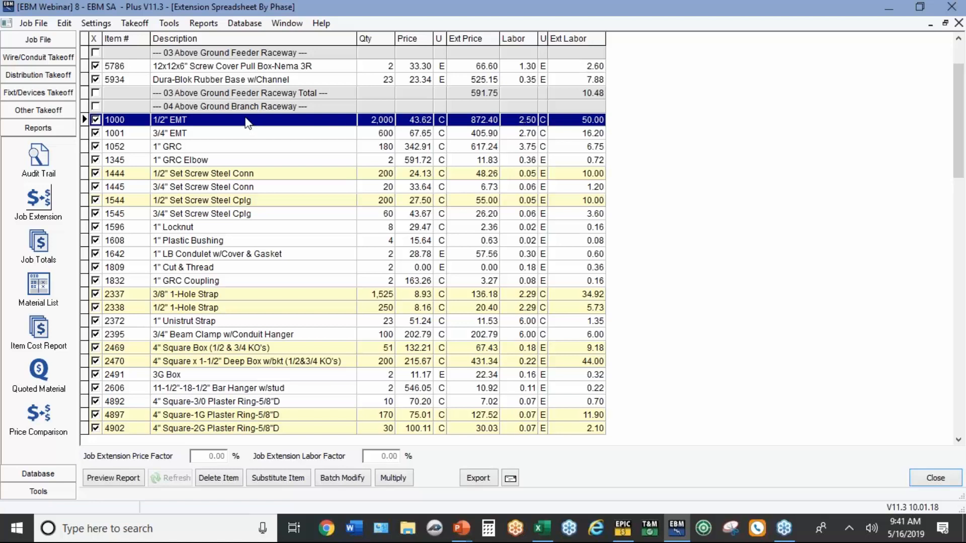
left_click_drag(959, 101, 958, 136)
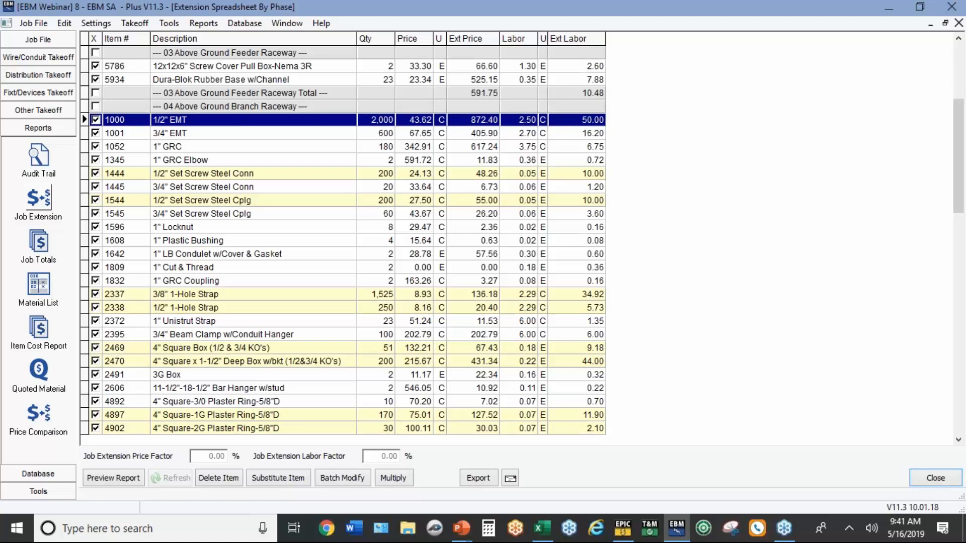
double_click(262, 120)
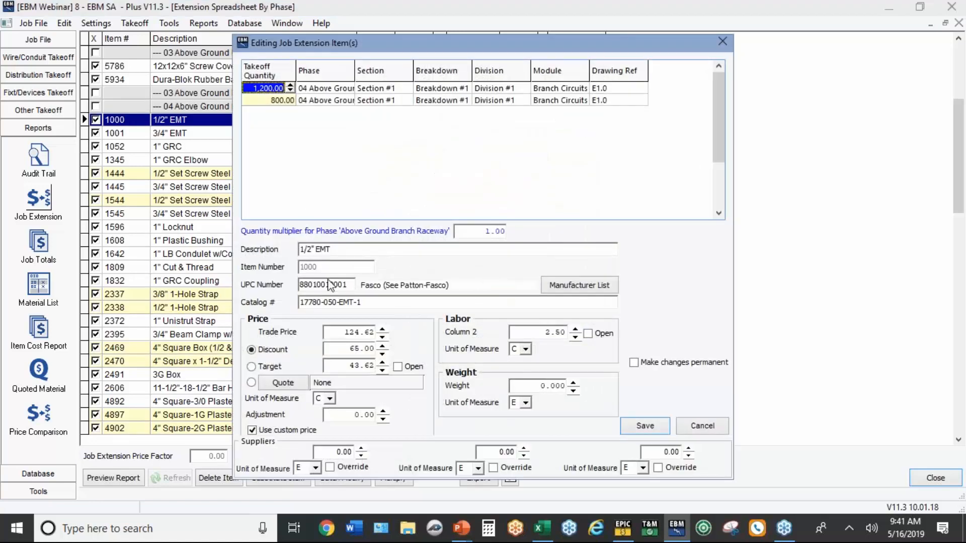
left_click(340, 367)
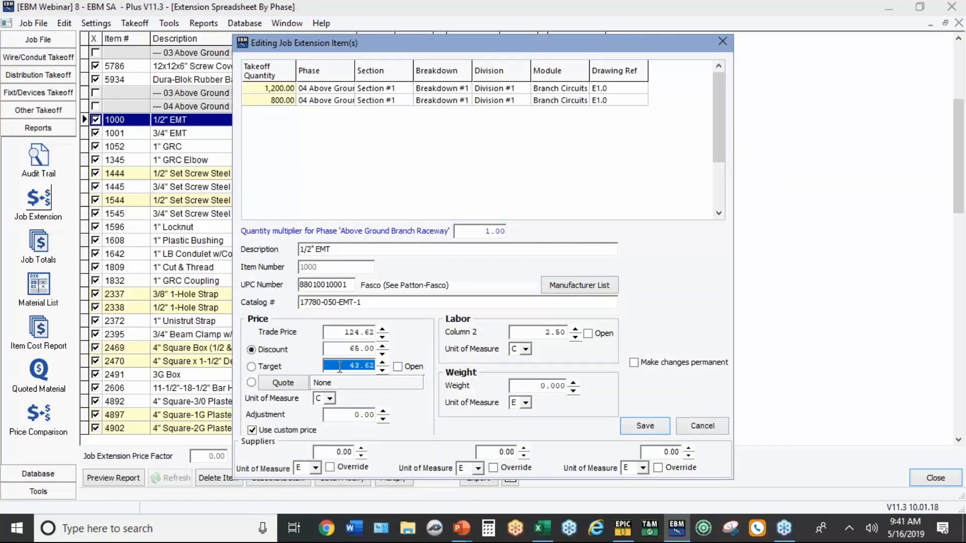
type("46 .")
left_click(644, 426)
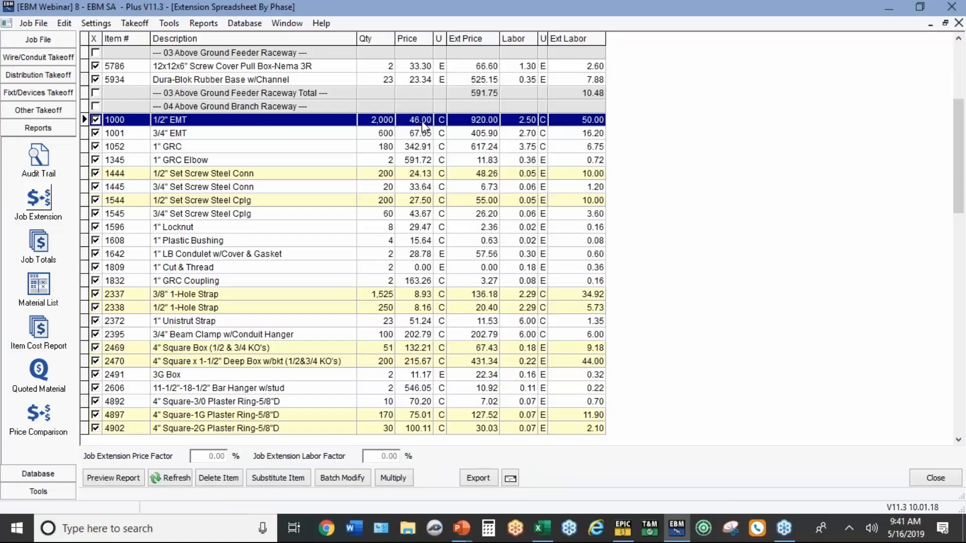
- Refresh the extension spreadsheet to recalculate the job total and preview the extension report by phase
scroll(421, 129, "down", 2)
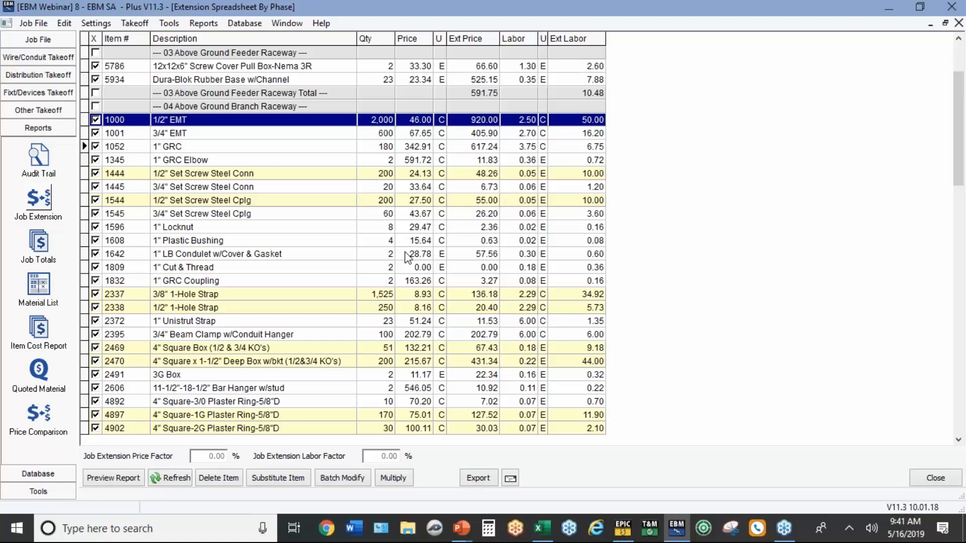
scroll(409, 258, "down", 7)
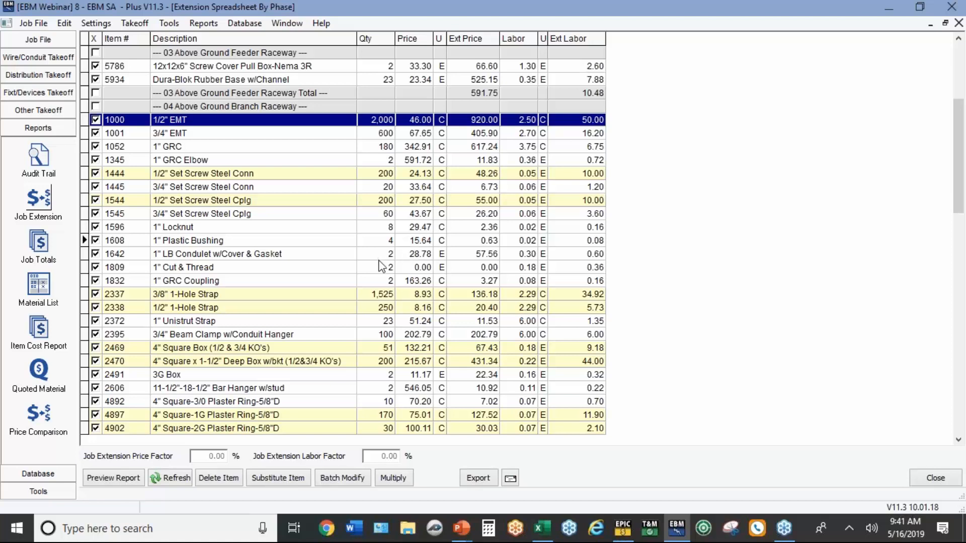
scroll(372, 292, "down", 20)
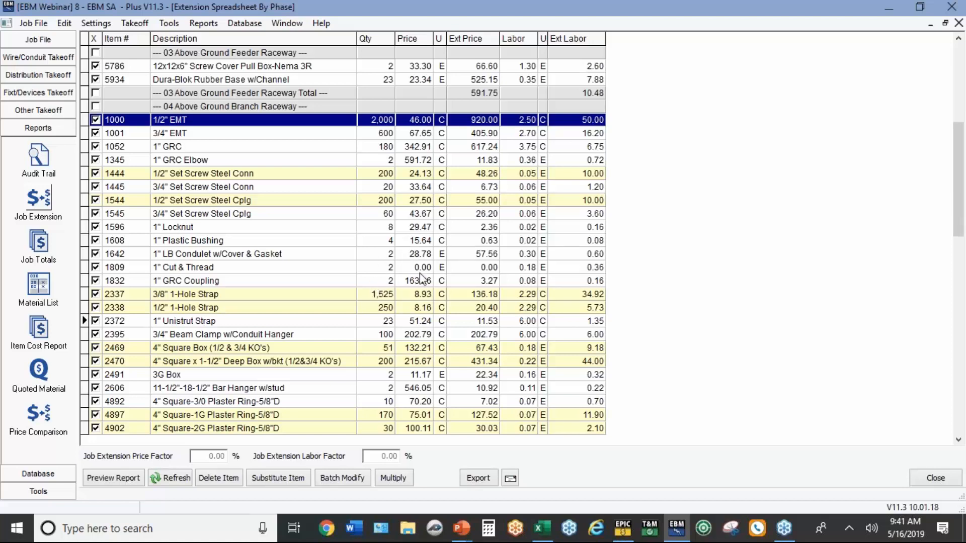
scroll(427, 277, "down", 8)
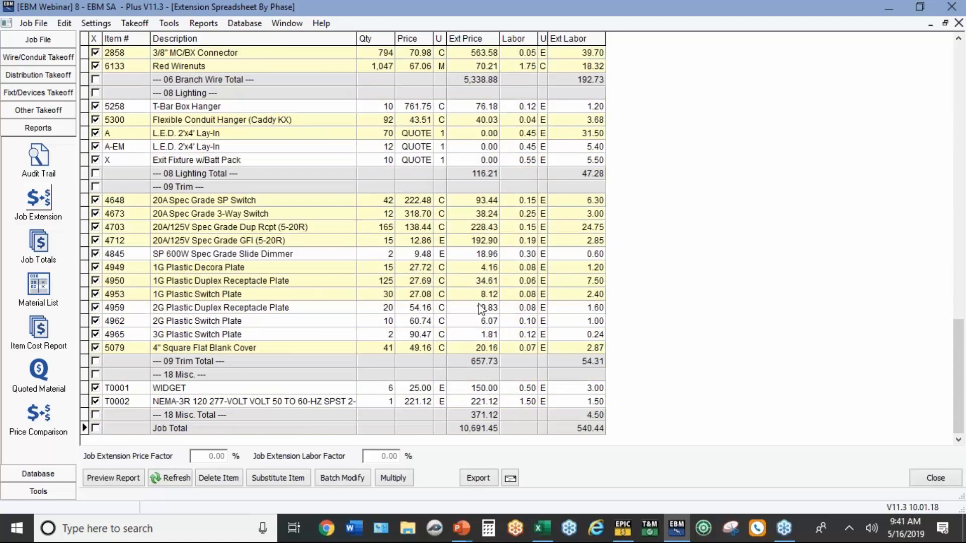
left_click(184, 483)
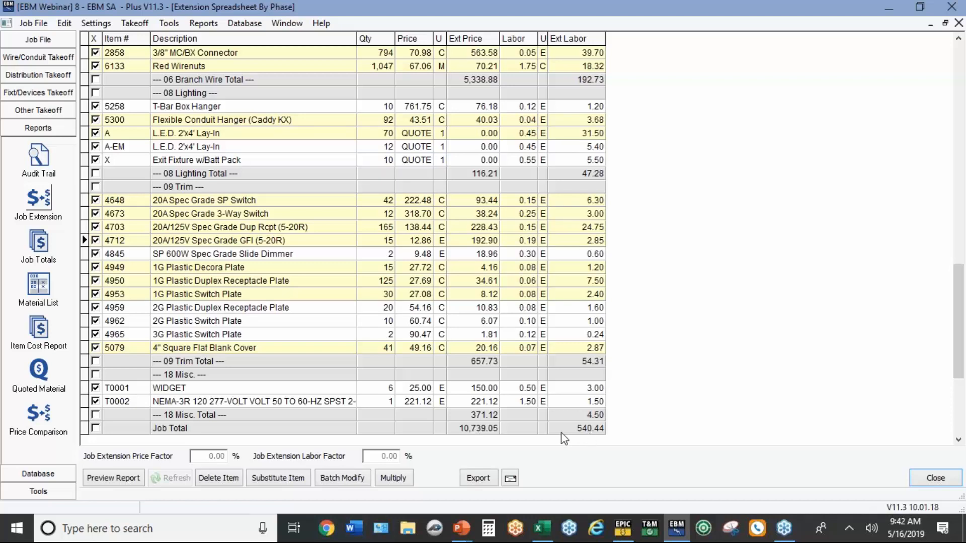
left_click(107, 480)
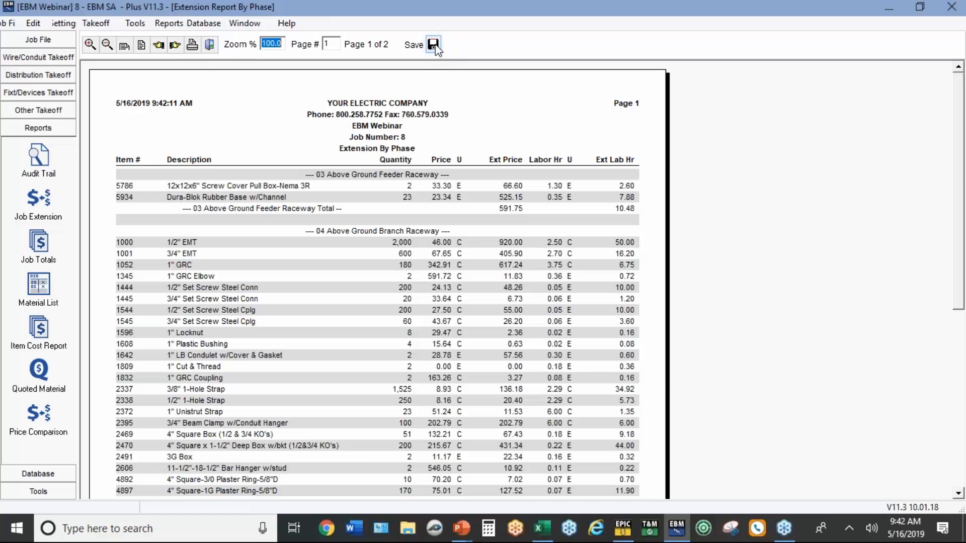
- Open the job totals and enter a lump sum quote of 9,500 from Supplier #1 for the Fixtures quote
left_click(36, 245)
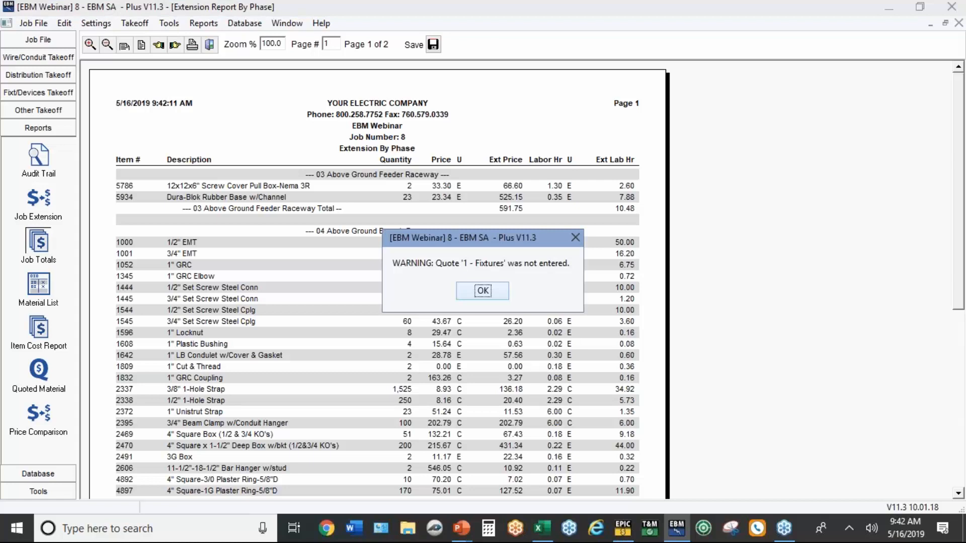
left_click(483, 290)
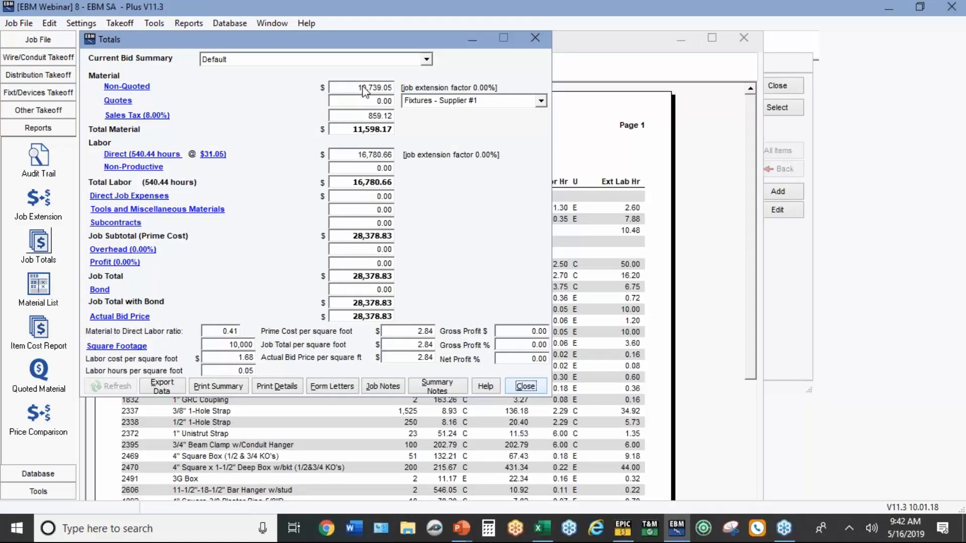
left_click(121, 103)
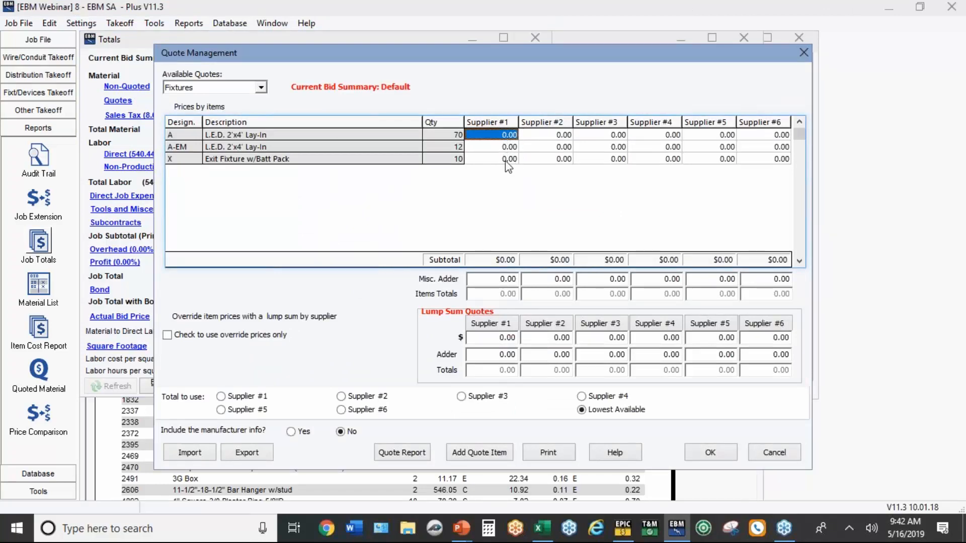
left_click(503, 337)
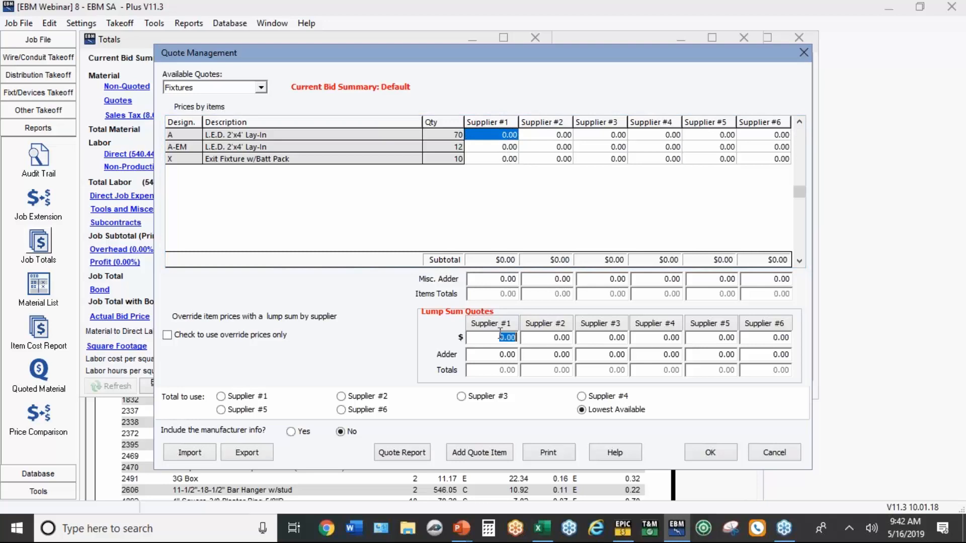
type("9,500")
left_click(712, 452)
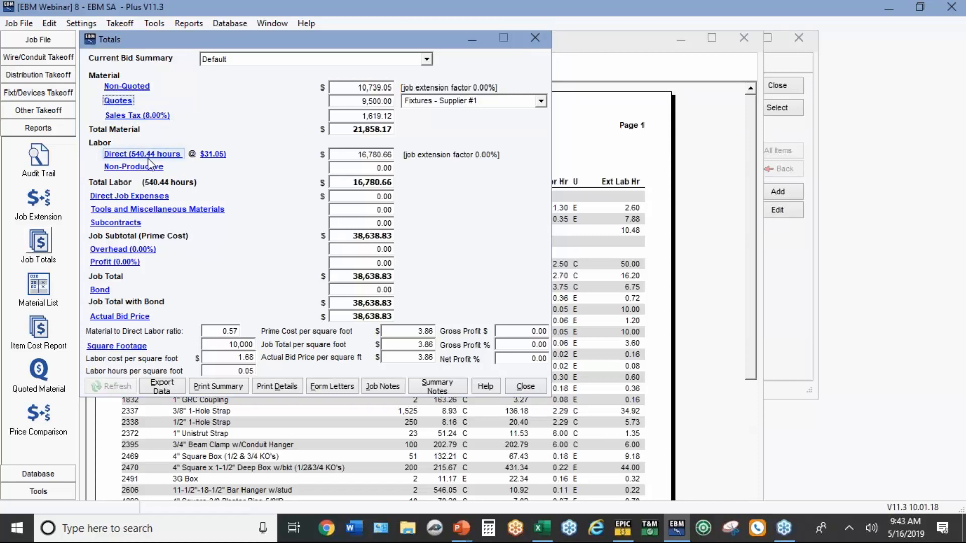
- Choose the Journeyman/Helper 50/50 set of labor rates for the job's direct labor and accept the rates
left_click(214, 156)
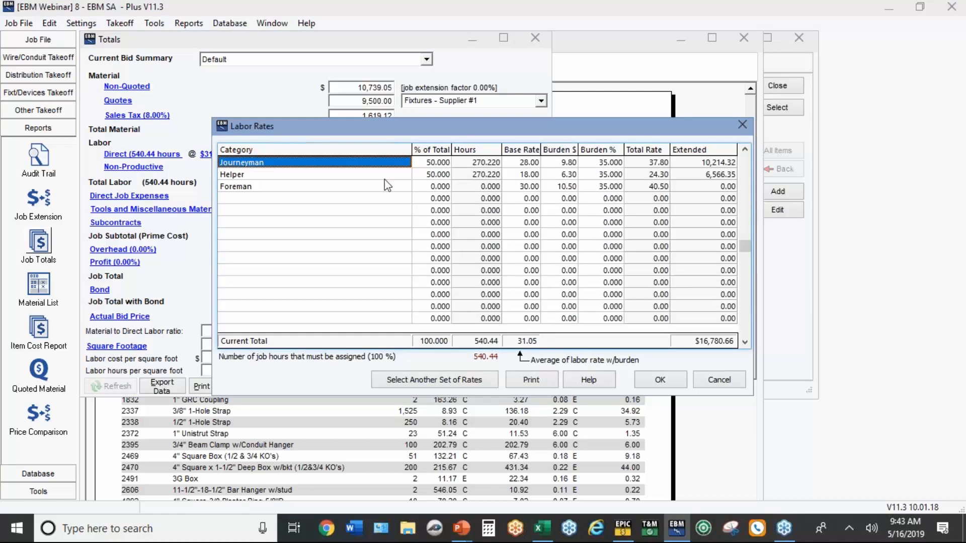
left_click(483, 384)
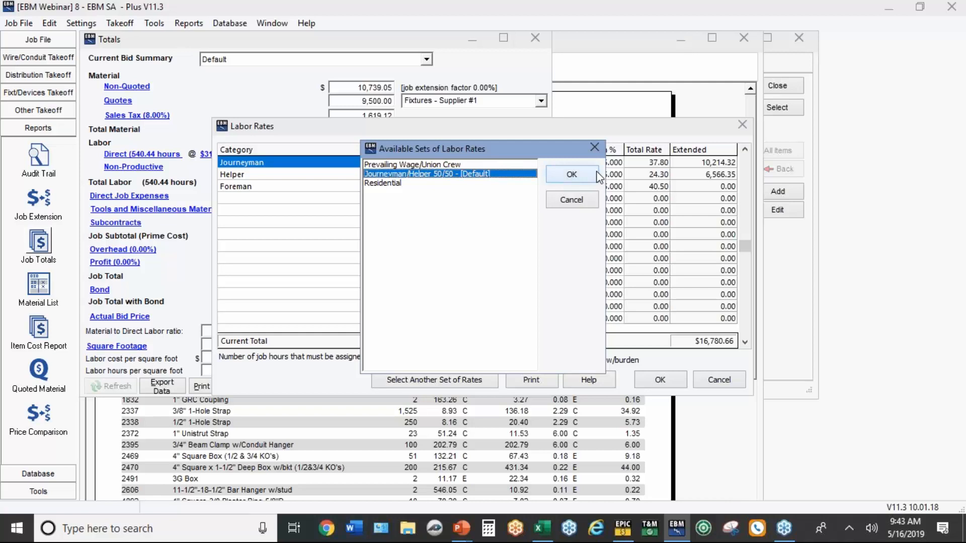
left_click(571, 174)
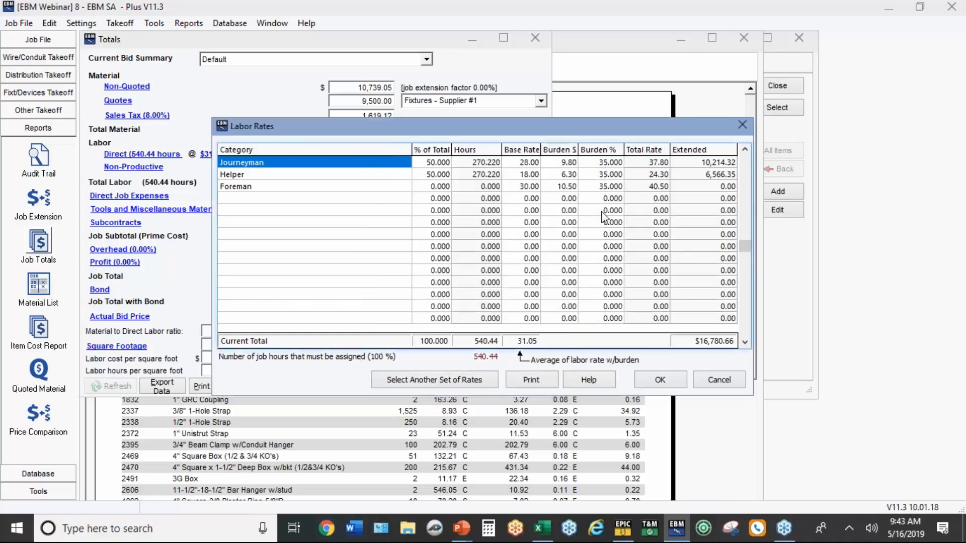
left_click(668, 381)
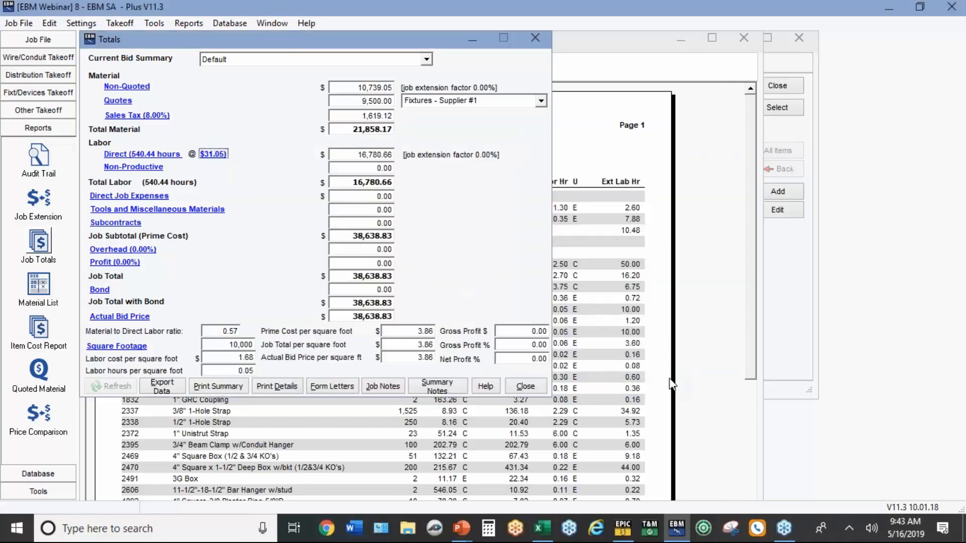
- Enter 60 hours of Driving at a rate of 31.05 in the non-productive labor breakdown and accept it
left_click(149, 171)
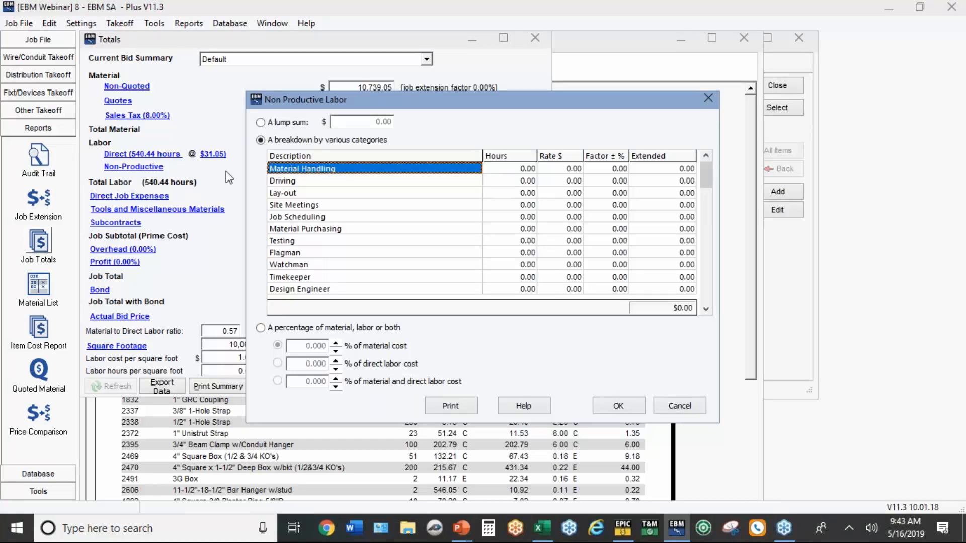
left_click(499, 183)
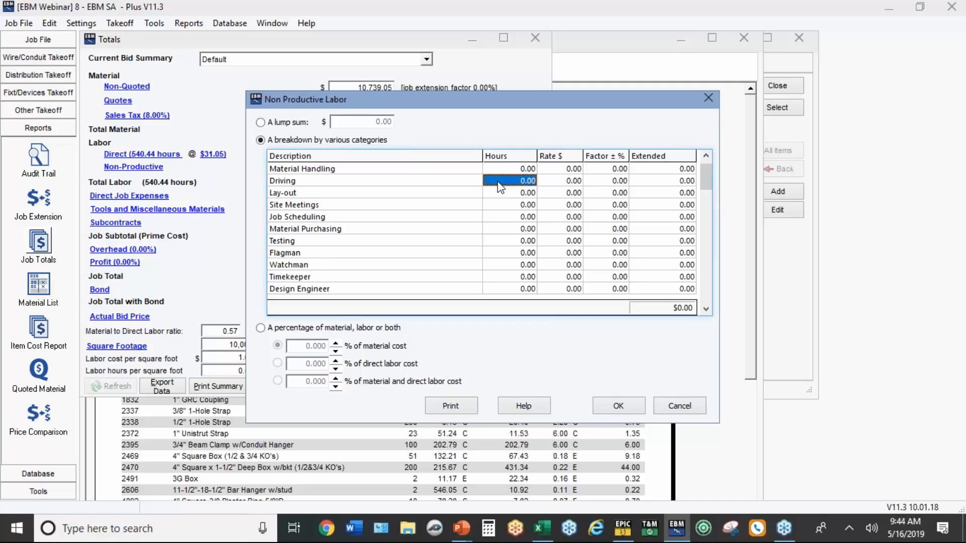
type("60")
left_click(579, 183)
type("31.05")
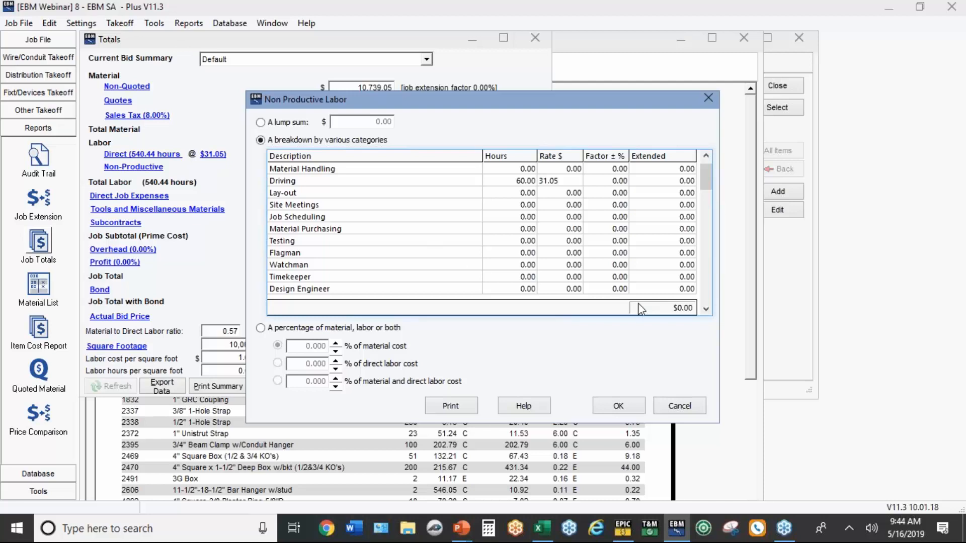
scroll(426, 244, "down", 8)
scroll(394, 256, "down", 5)
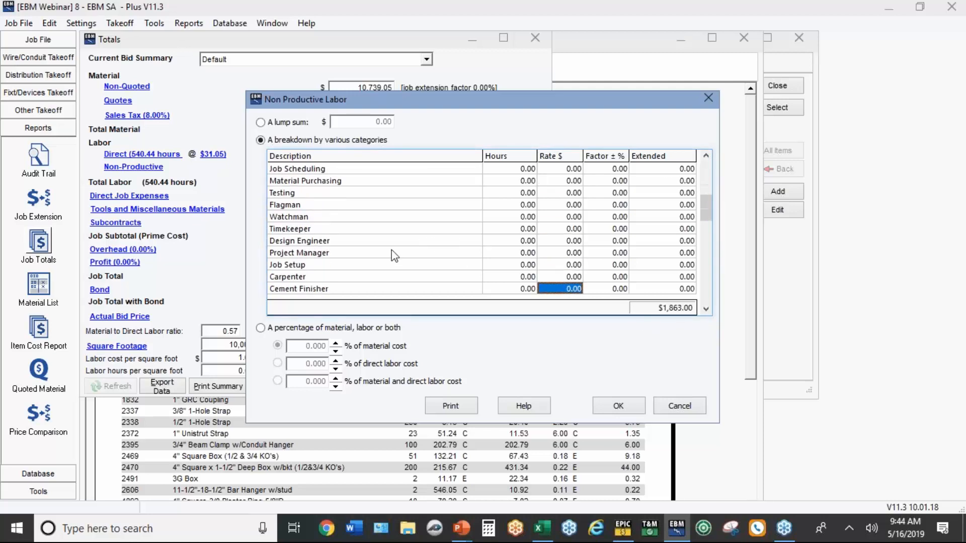
left_click(394, 253)
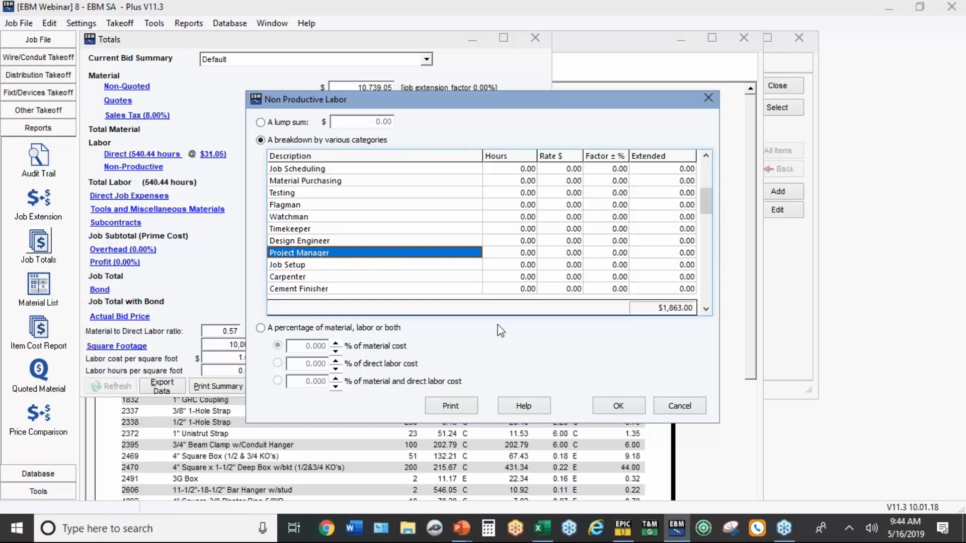
left_click(619, 406)
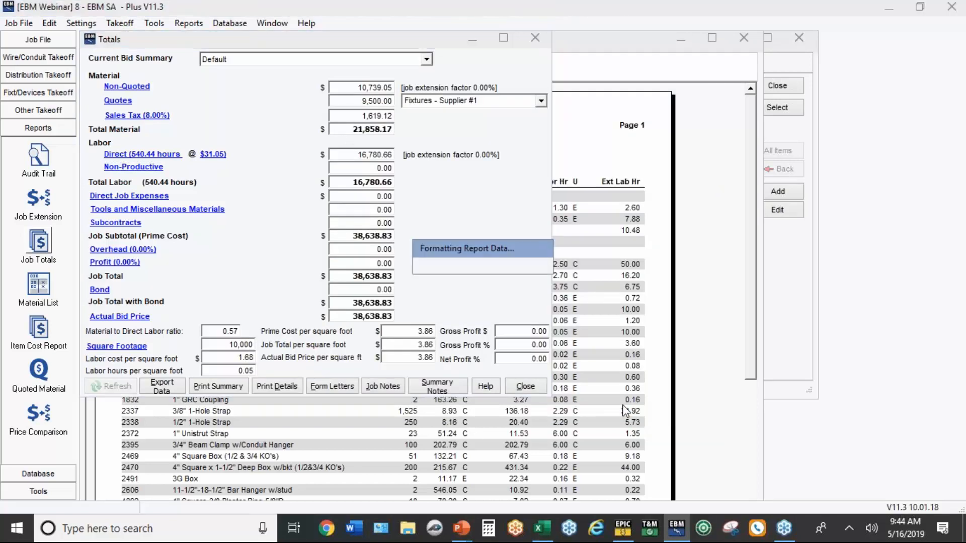
- Enter a Permit total of 350 in the job's direct job expenses breakdown
left_click(136, 199)
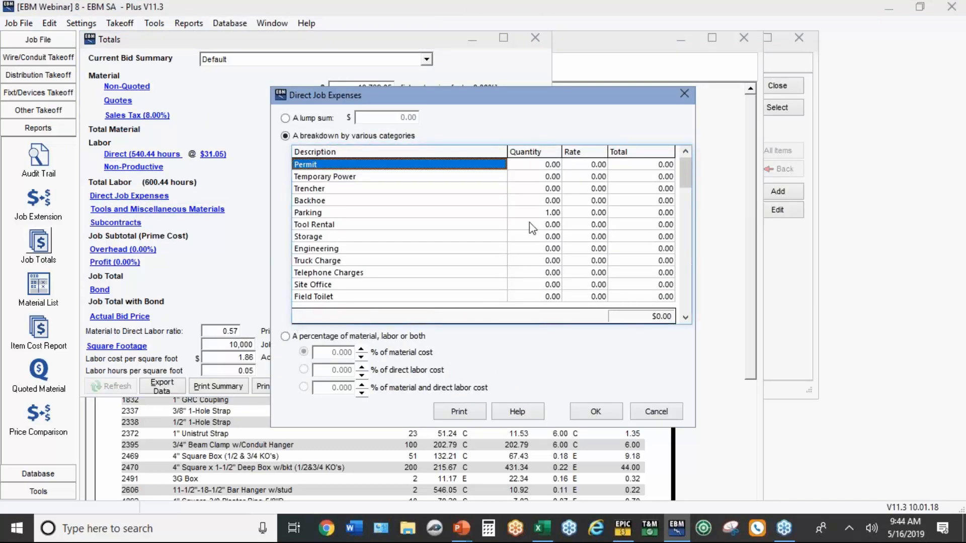
left_click(662, 166)
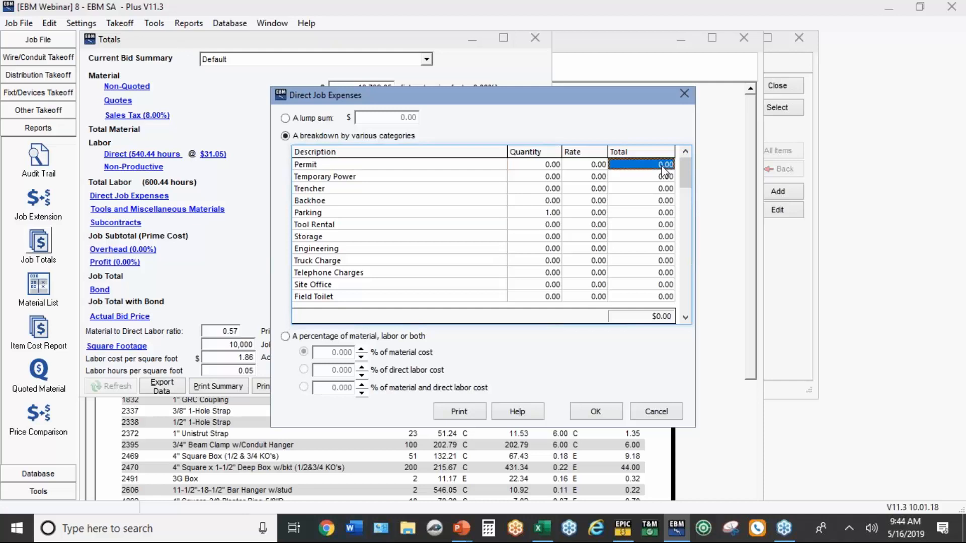
type("350")
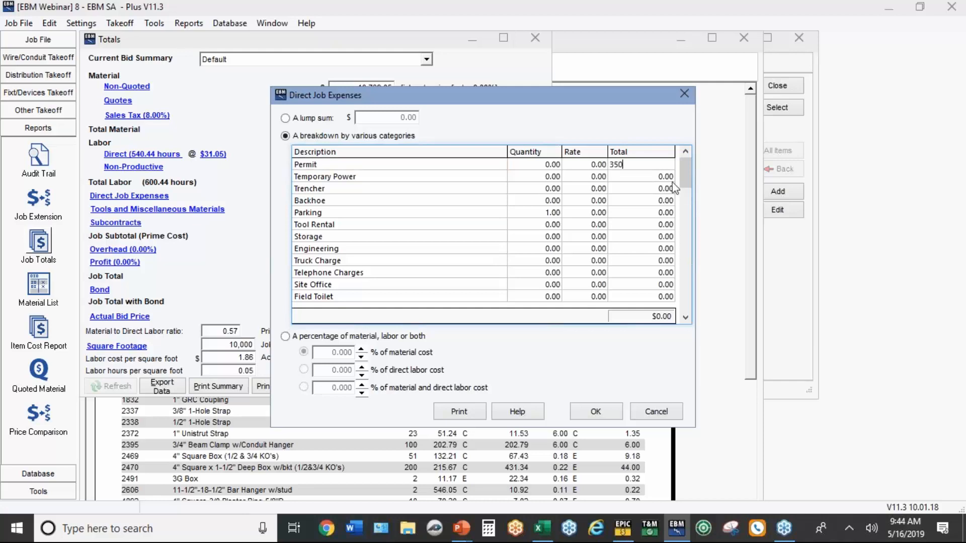
key("Return")
- Add a FUEL expense with a total of 300 in the first blank row below Bucket Truck and accept the direct job expenses
key("Down")
key("Down")
key("Down")
key("Down")
key("Down")
key("Down")
key("Down")
key("Down")
key("Down")
key("Down")
key("Down")
key("Down")
key("Down")
key("Down")
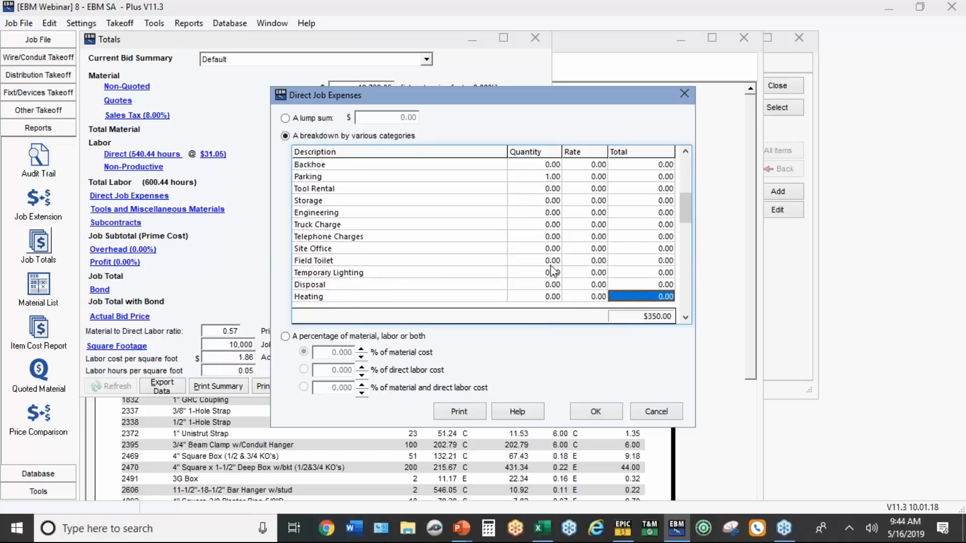
key("Down")
key("Down")
key("Down")
key("Down")
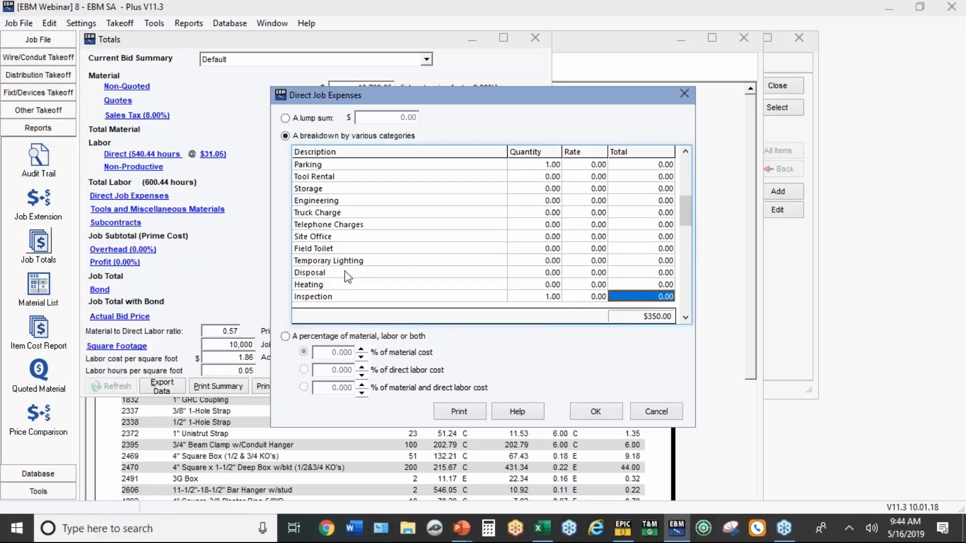
left_click(324, 281)
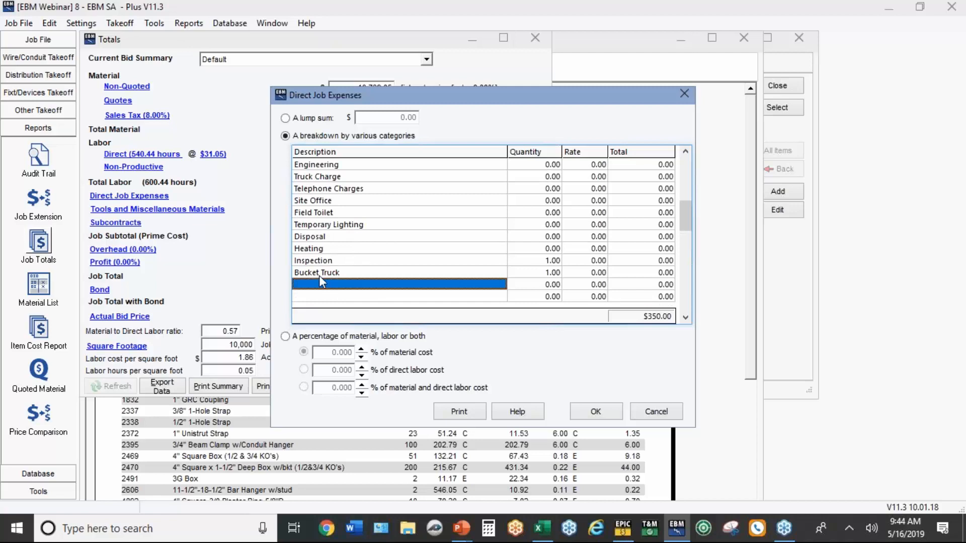
type("f")
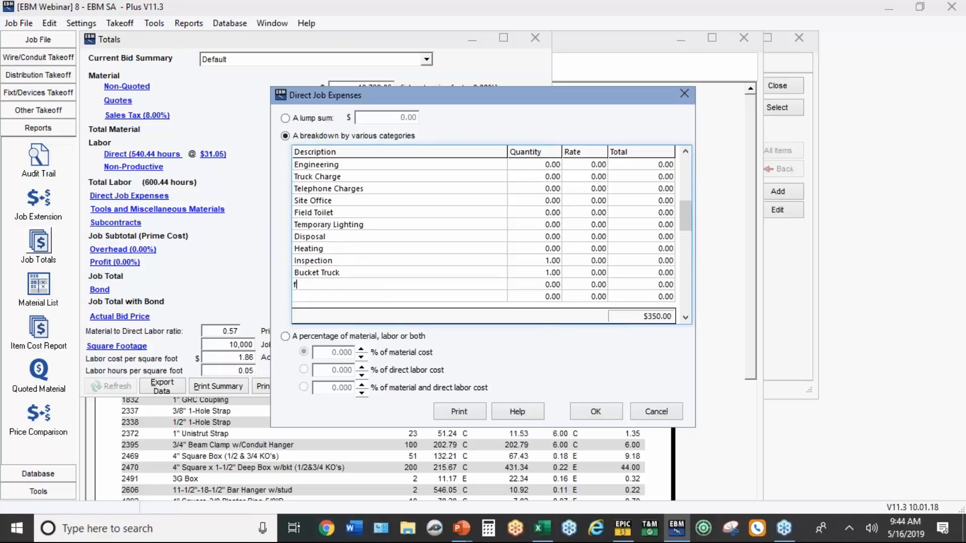
key("BackSpace")
type("FUEL")
left_click(626, 286)
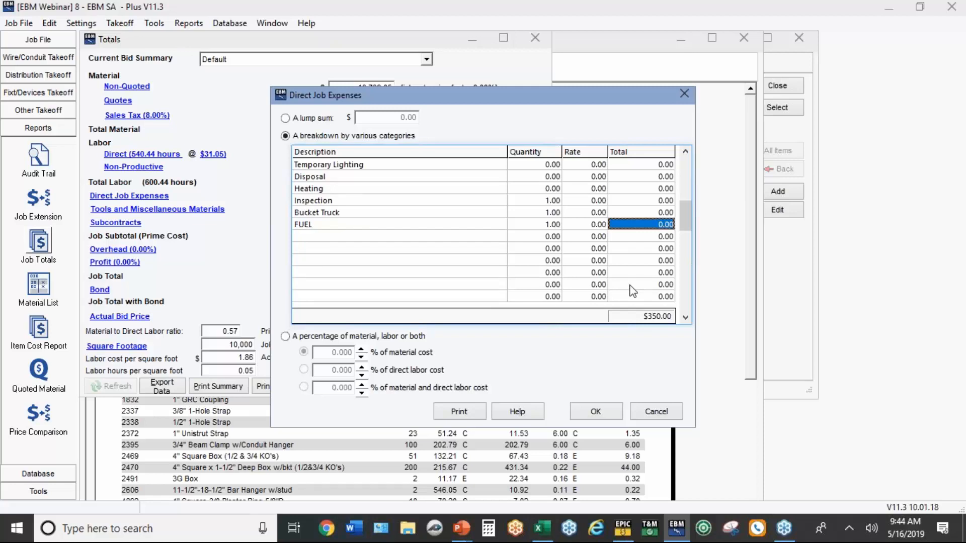
type("300")
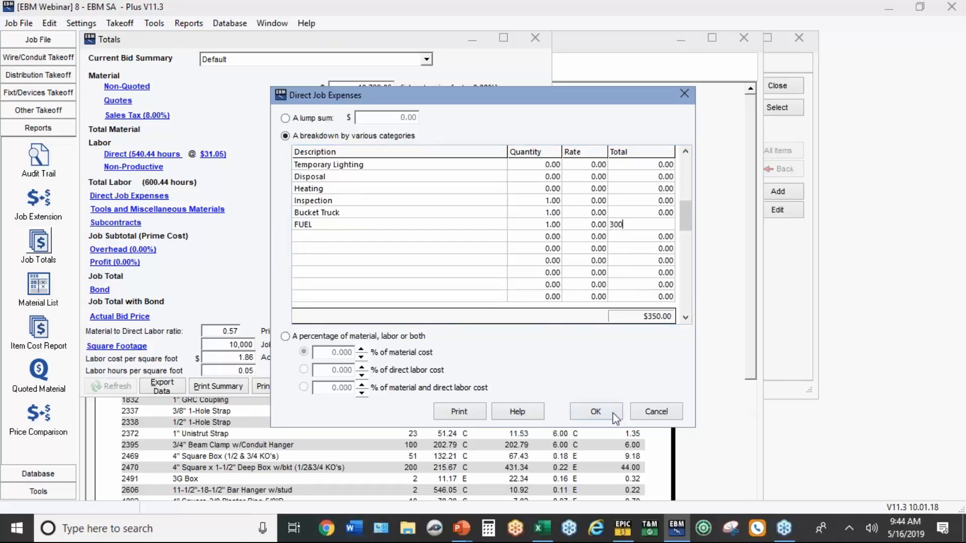
left_click(596, 411)
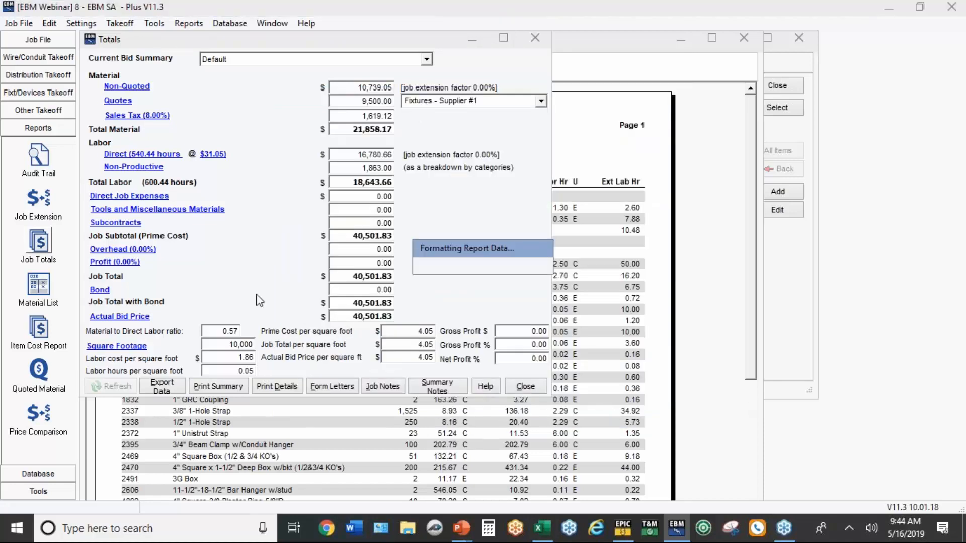
- View the tools and miscellaneous materials breakdown, and enter a Fire Alarm total of 9000 in the subcontracts breakdown
left_click(125, 210)
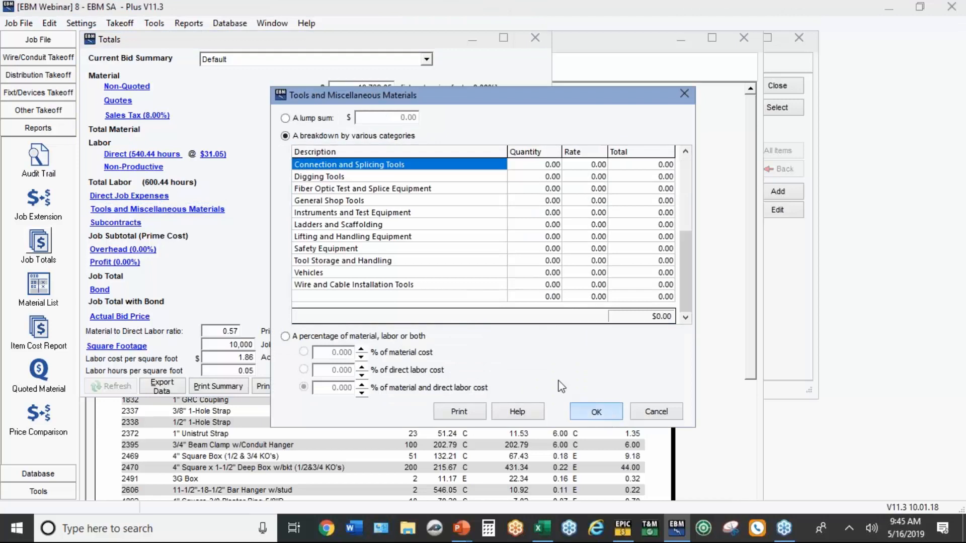
left_click(606, 417)
left_click(130, 225)
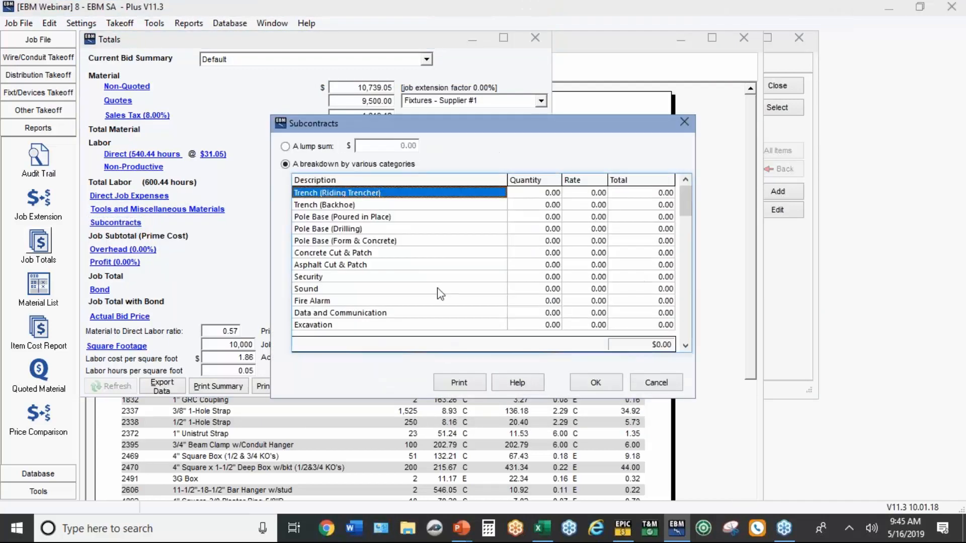
left_click(637, 301)
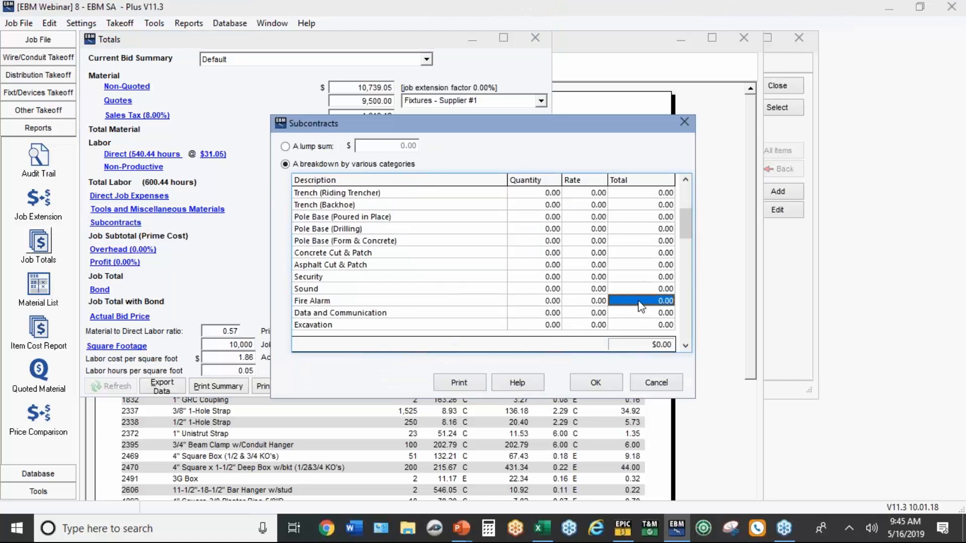
type("95")
key("BackSpace")
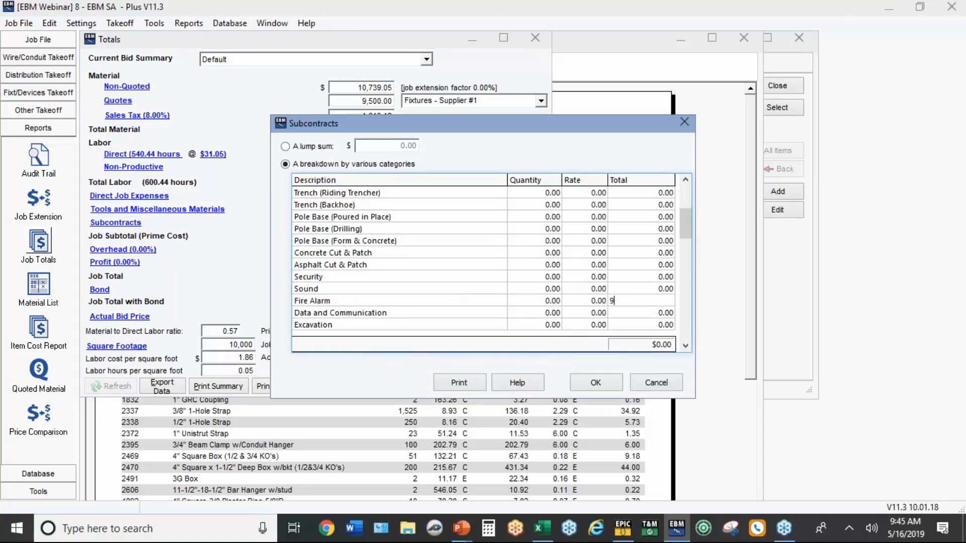
type("000")
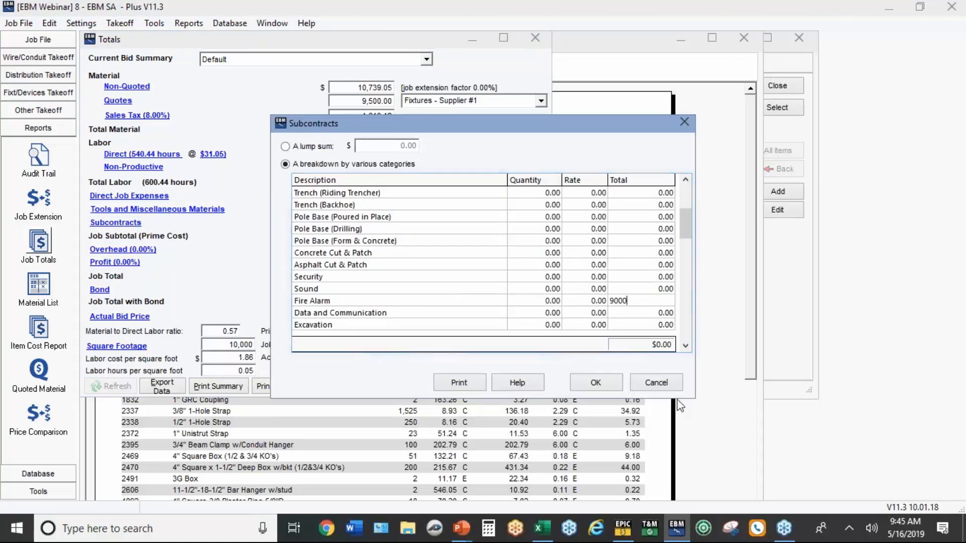
left_click(611, 384)
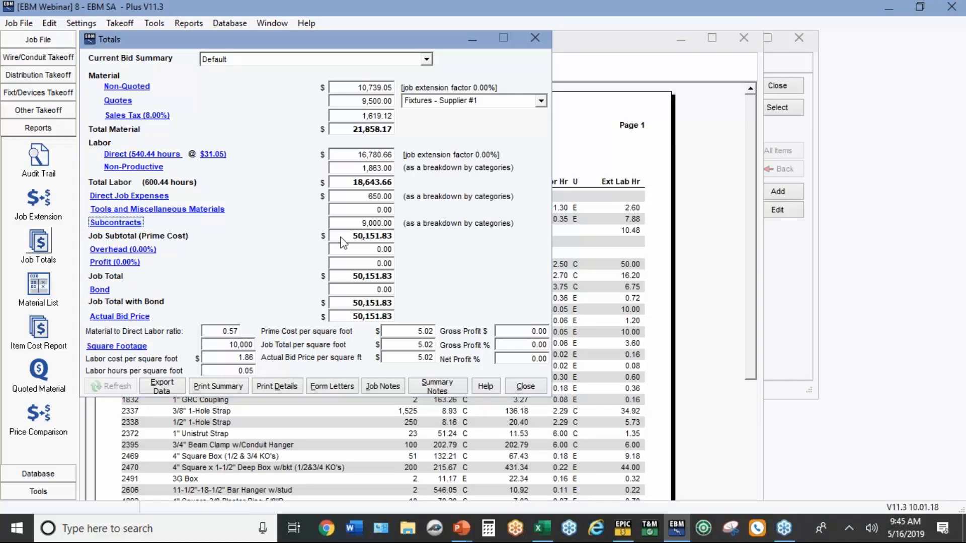
- Set the overhead to 12% and the profit to 10%, each as a percentage of the entire job
left_click(142, 252)
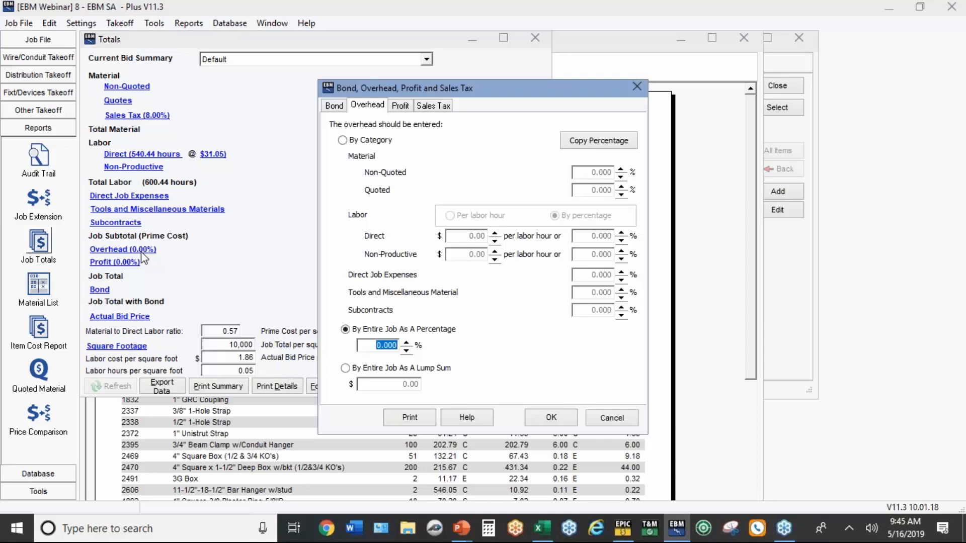
type("12")
left_click(572, 420)
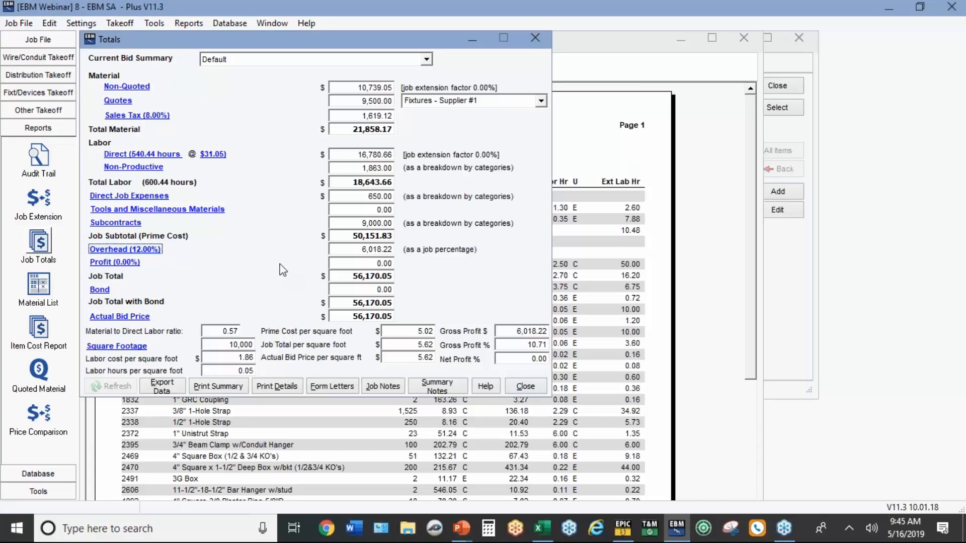
left_click(128, 262)
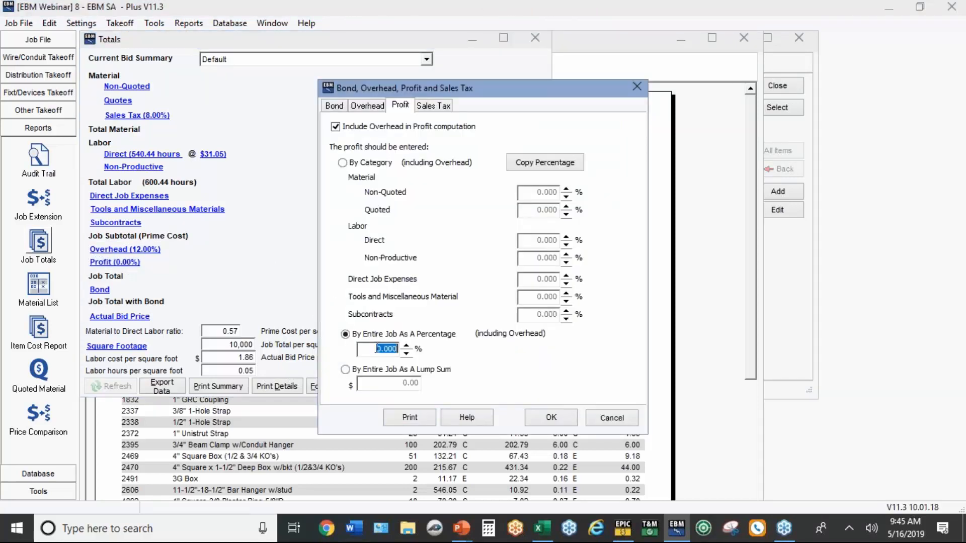
type("10")
left_click(551, 418)
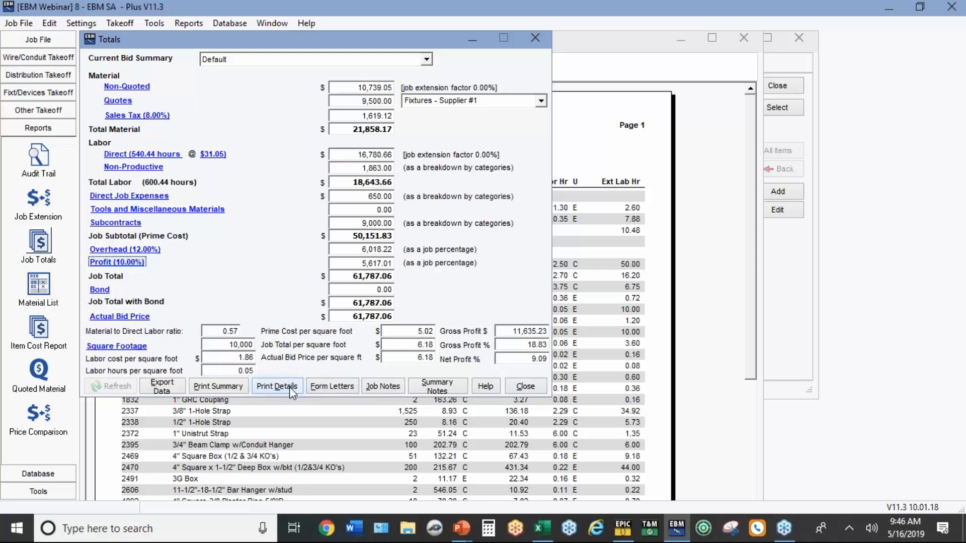
- Preview the detailed totals report with the quotes details, examine both pages for material, labor and expenses, and close it
left_click(274, 384)
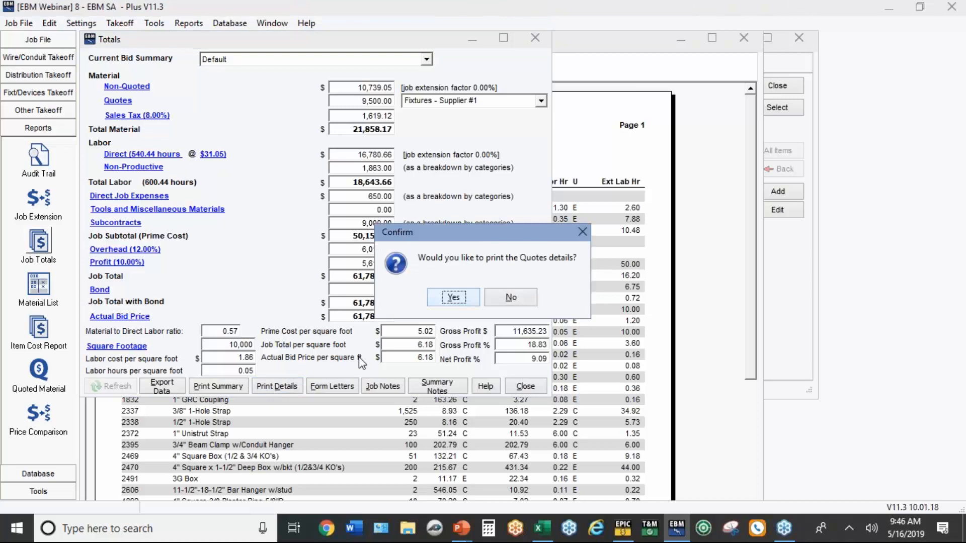
left_click(453, 297)
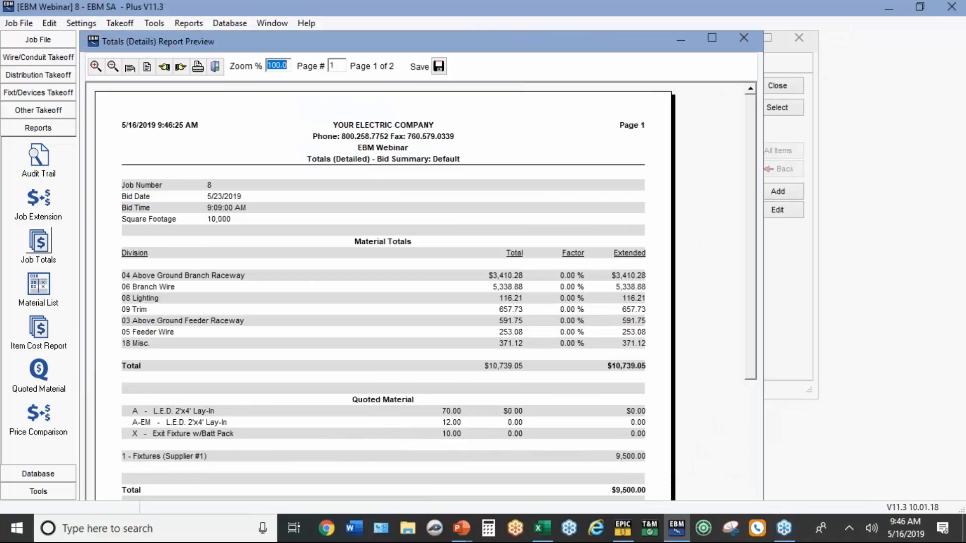
scroll(463, 302, "down", 3)
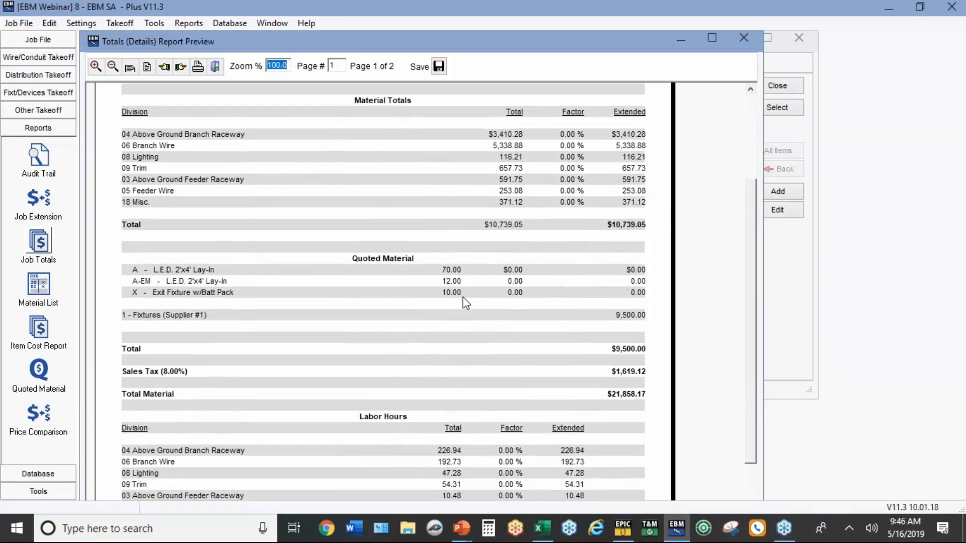
scroll(466, 302, "down", 3)
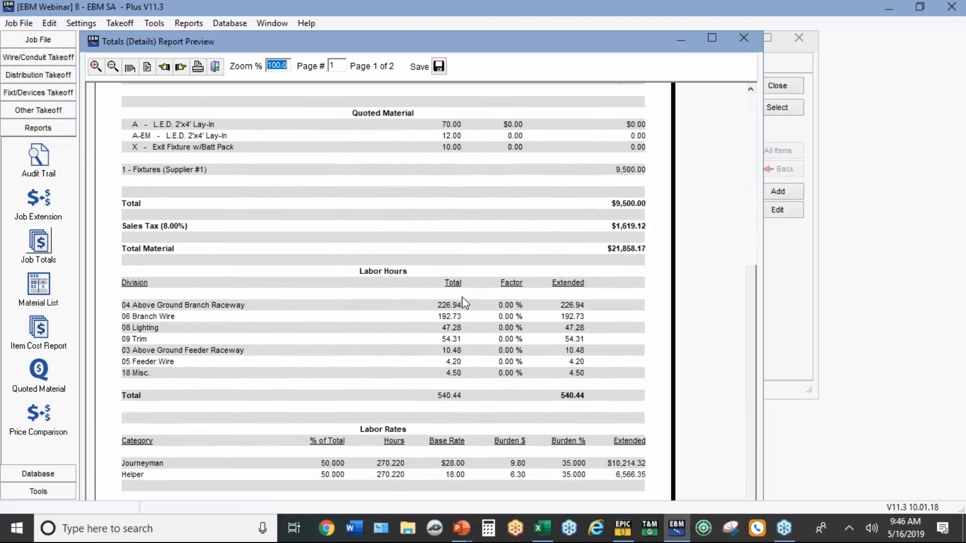
scroll(464, 301, "up", 5)
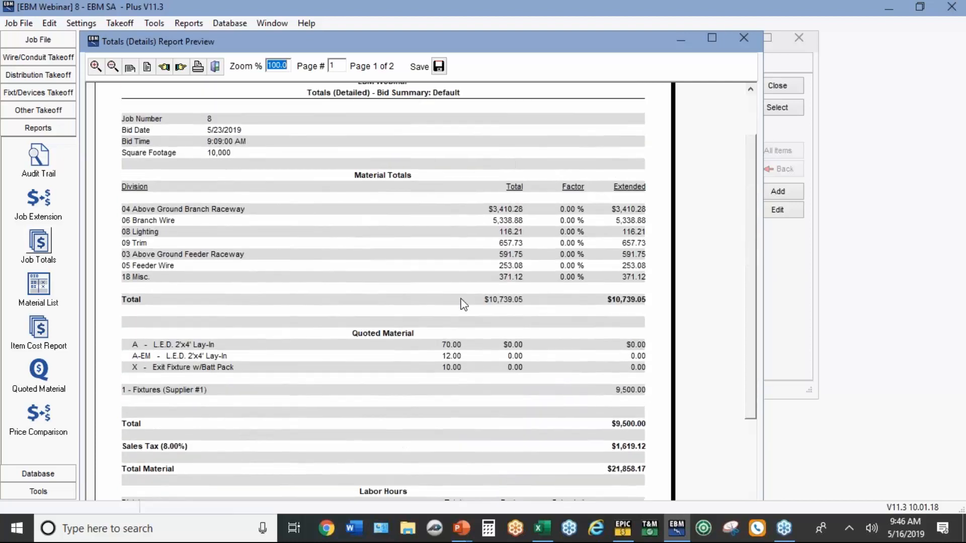
scroll(464, 304, "up", 1)
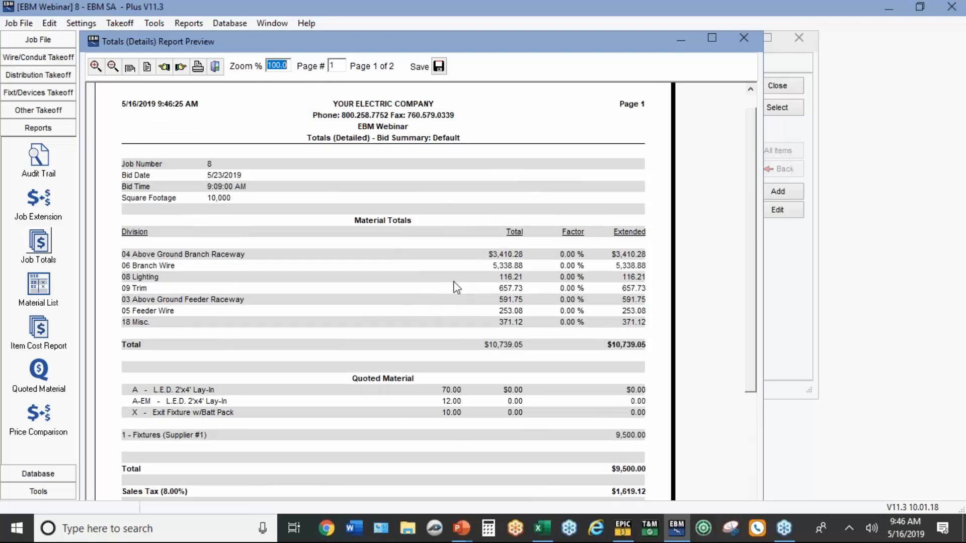
left_click(181, 67)
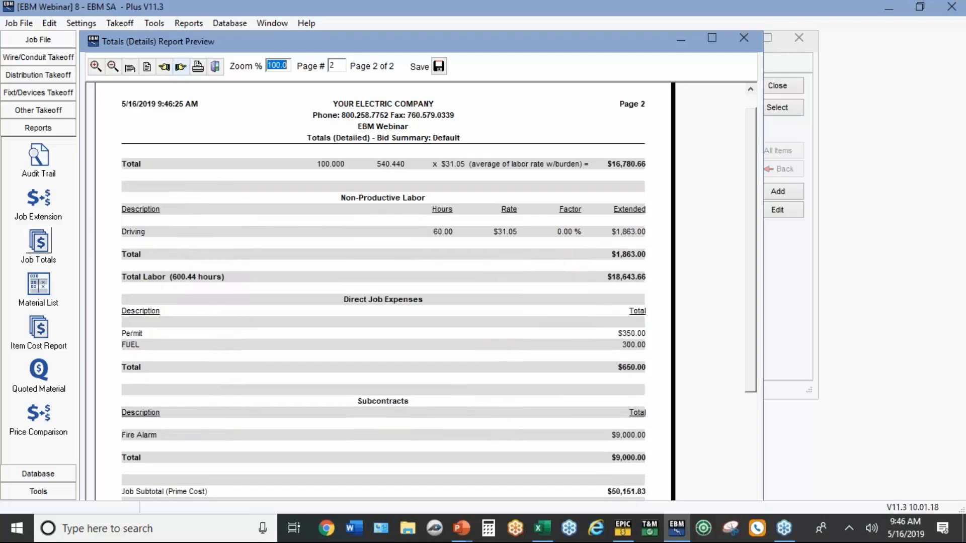
left_click(164, 66)
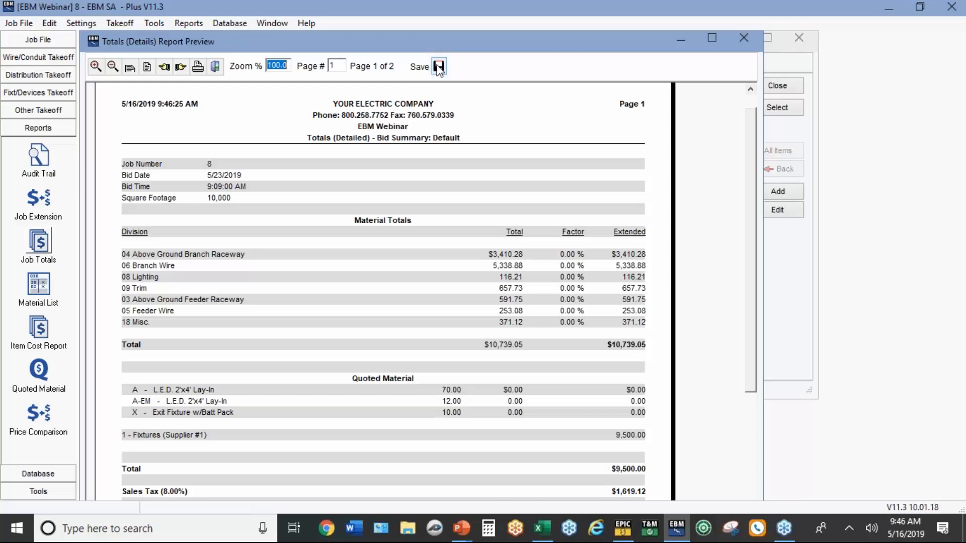
left_click(216, 67)
- Switch to the running PowerPoint slide show and advance to the slide with additional training options
left_click(462, 528)
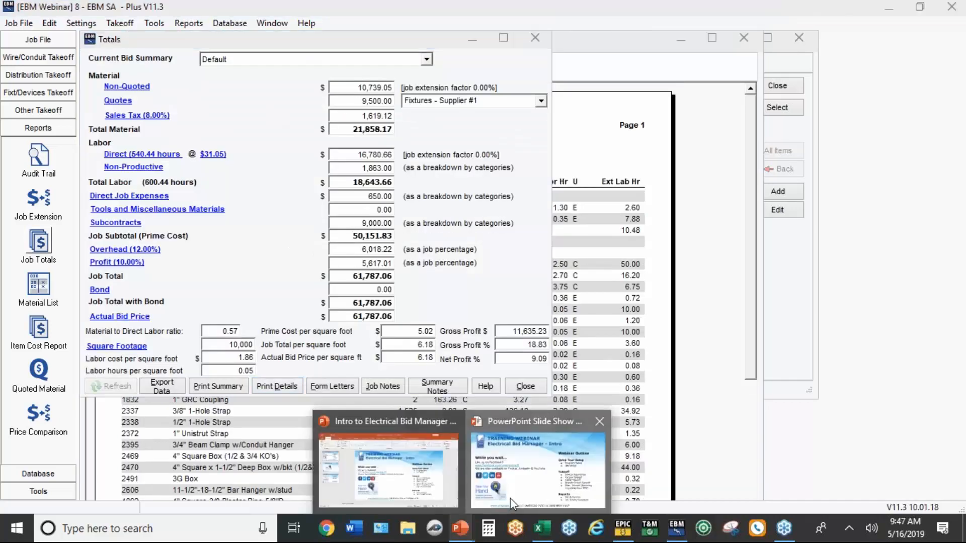
left_click(510, 497)
left_click(526, 411)
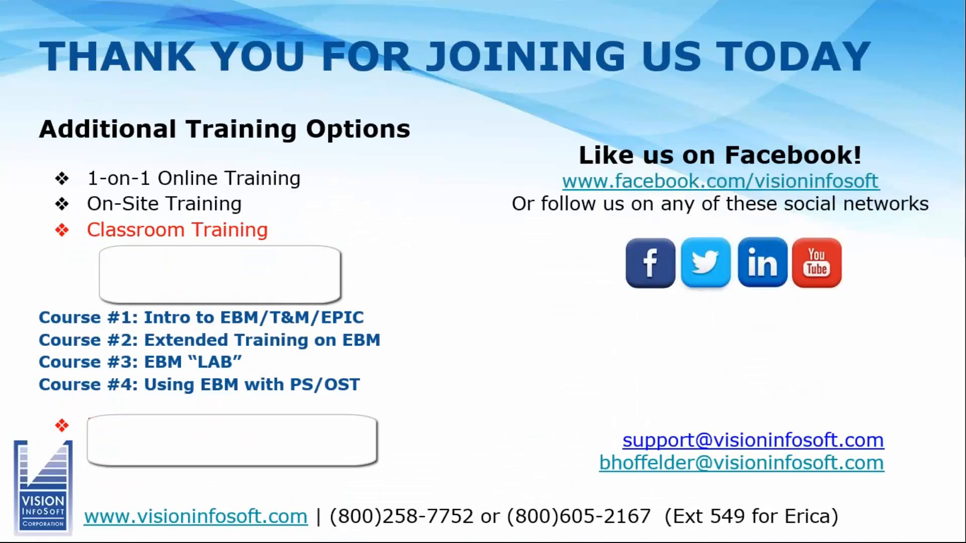